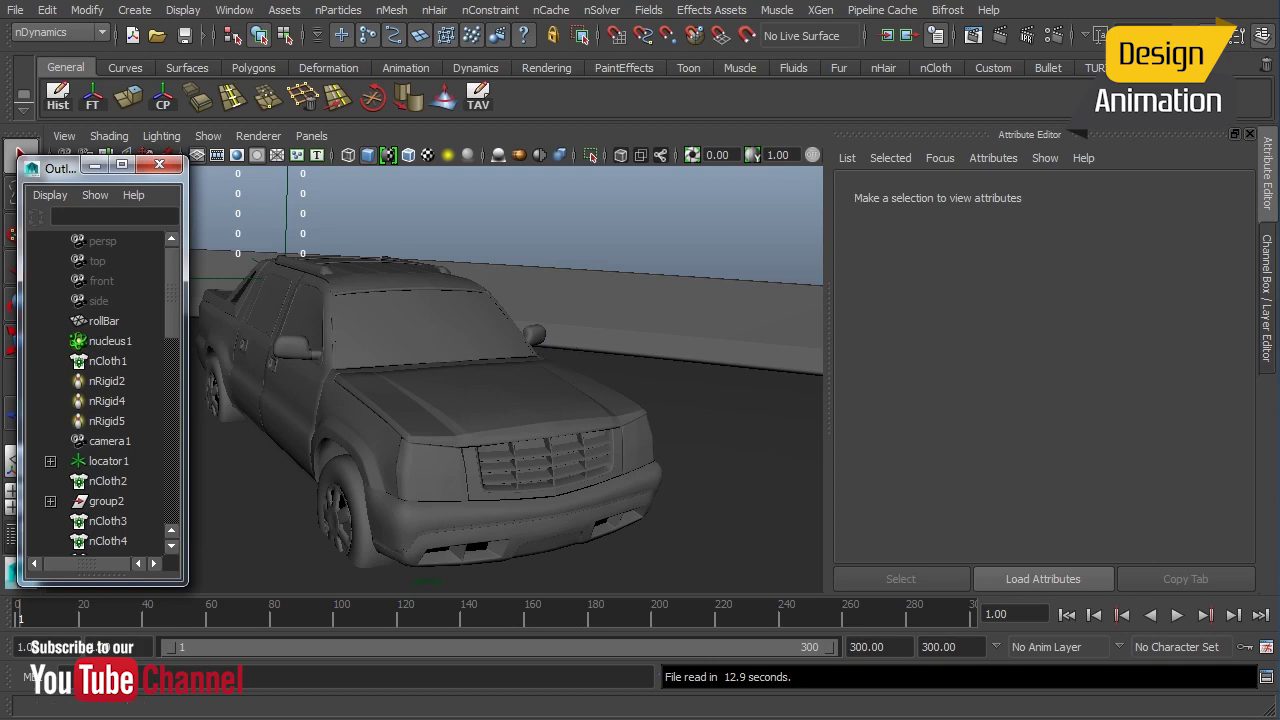
# Convert the driver's side mirror mesh of the truck into an nCloth object
pyautogui.click(540, 337)
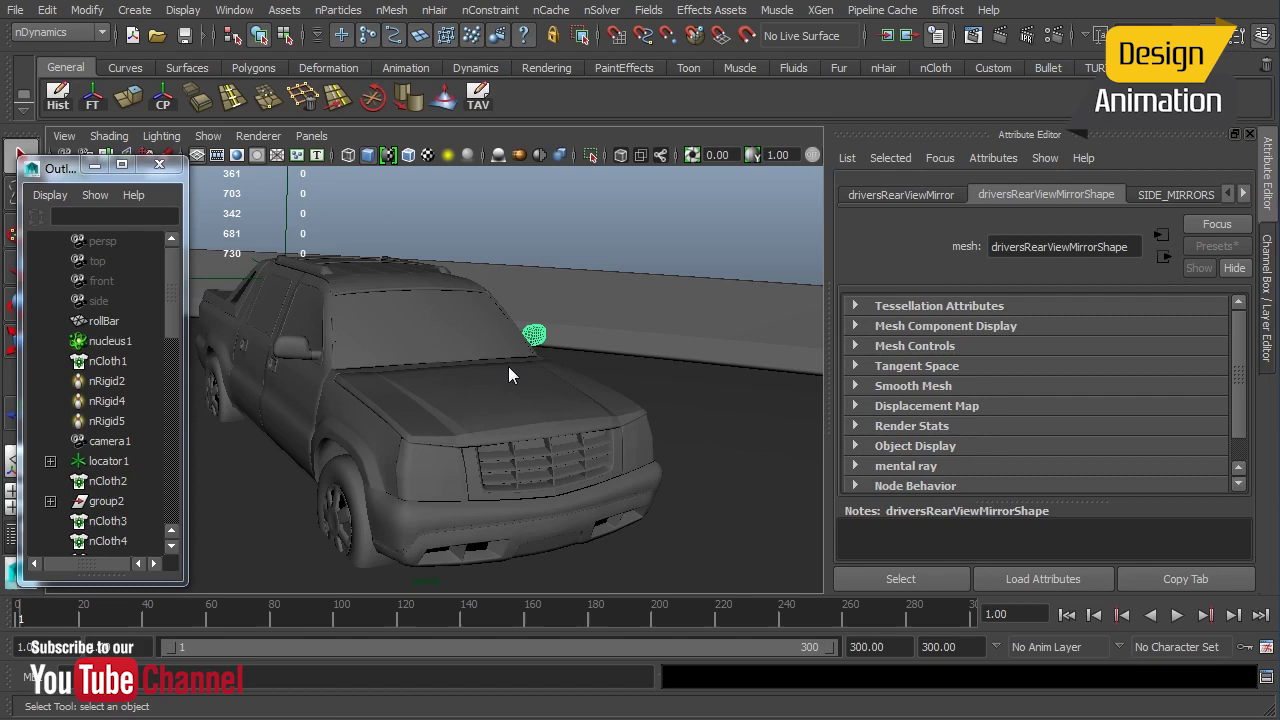
pyautogui.keyDown('alt'); pyautogui.moveTo(509, 368); pyautogui.dragTo(643, 366, button='right'); pyautogui.keyUp('alt')
pyautogui.keyDown('alt'); pyautogui.moveTo(643, 366); pyautogui.dragTo(529, 318); pyautogui.keyUp('alt')
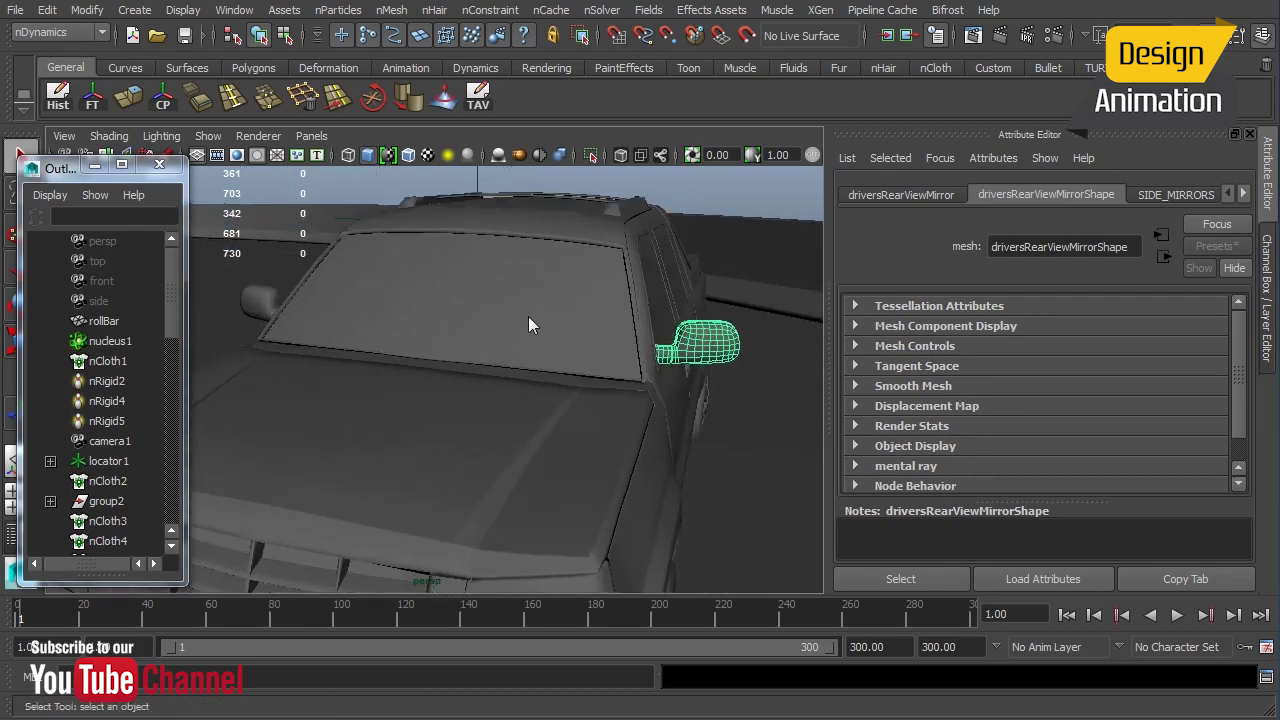
pyautogui.click(391, 10)
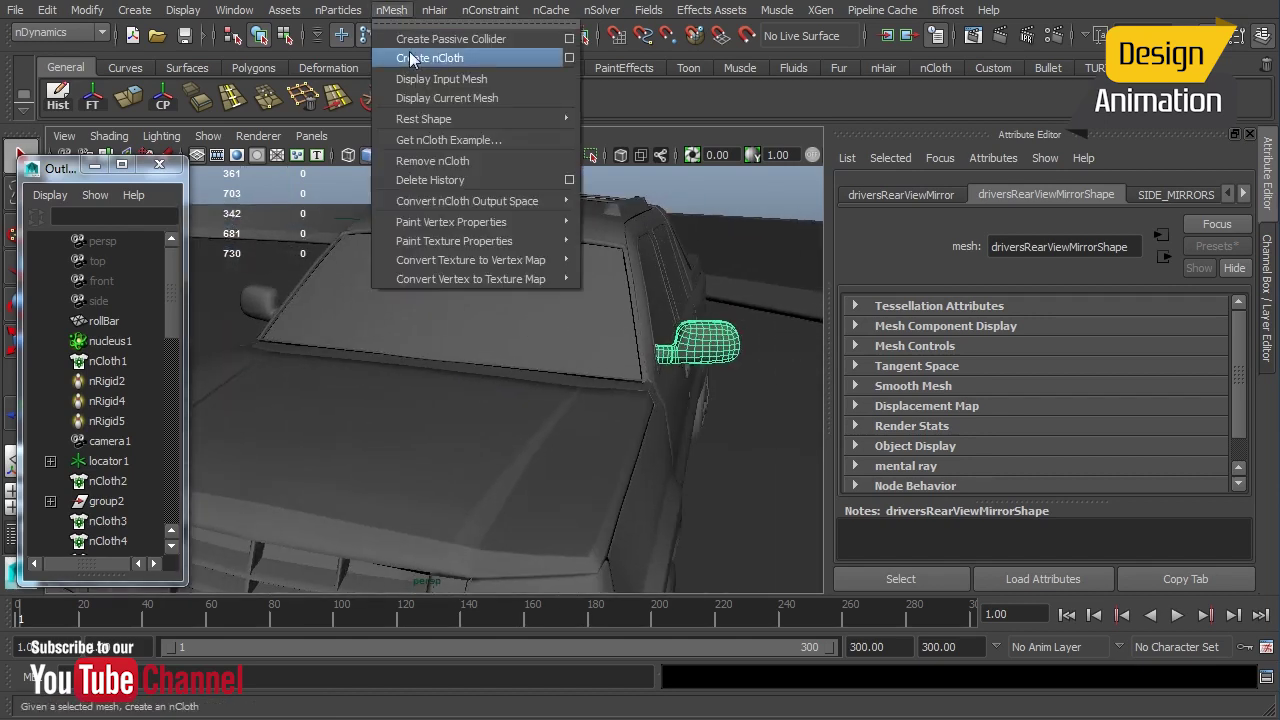
pyautogui.click(411, 58)
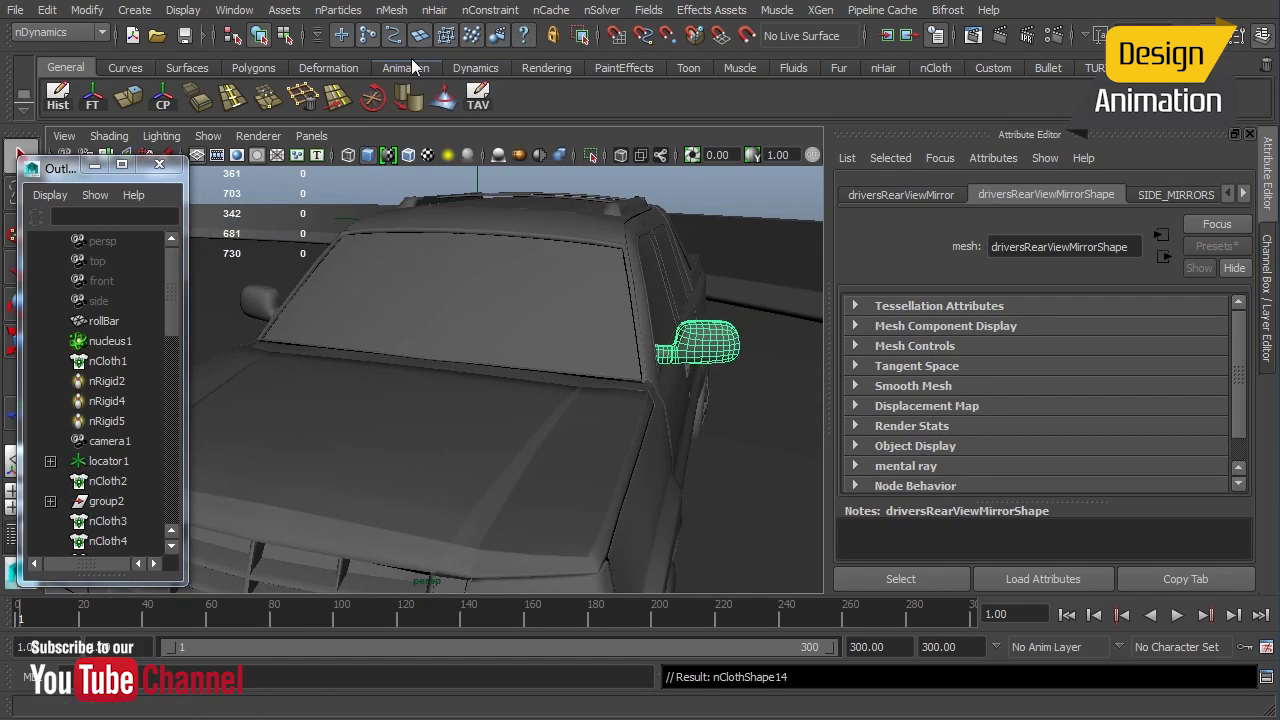
# Convert the passenger's side mirror mesh into an nCloth object
pyautogui.click(250, 300)
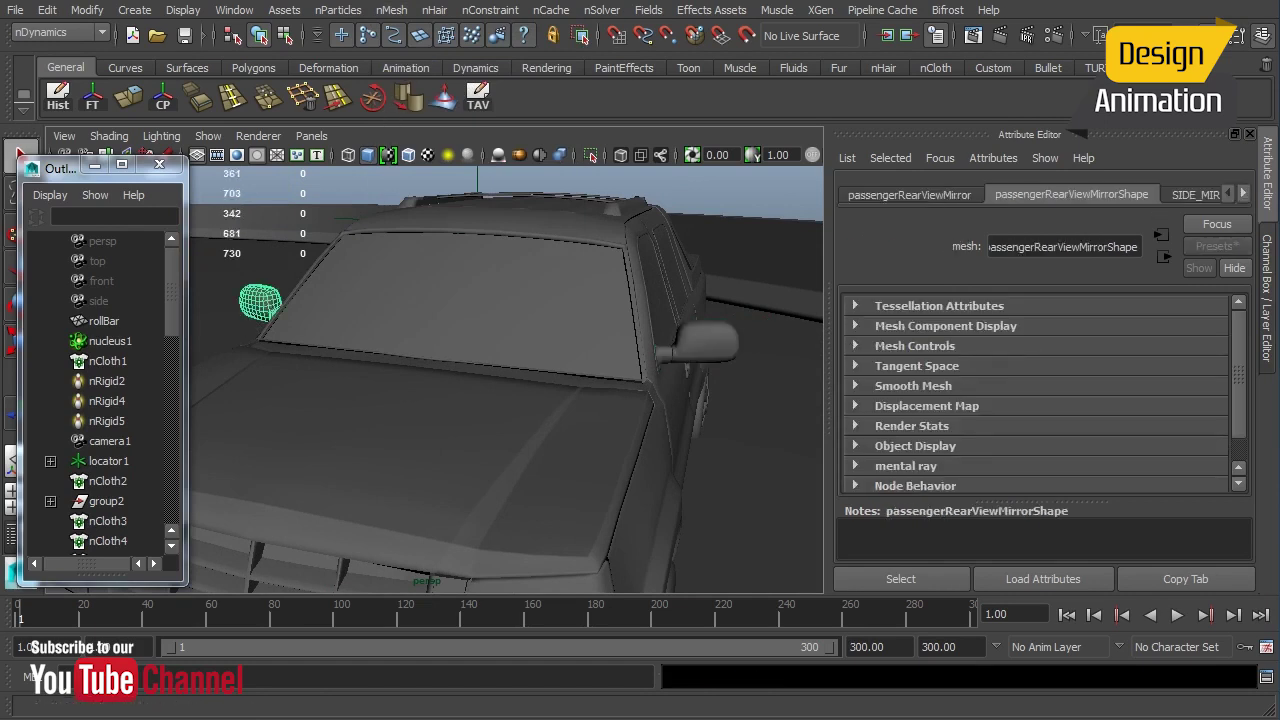
pyautogui.click(391, 10)
pyautogui.click(414, 58)
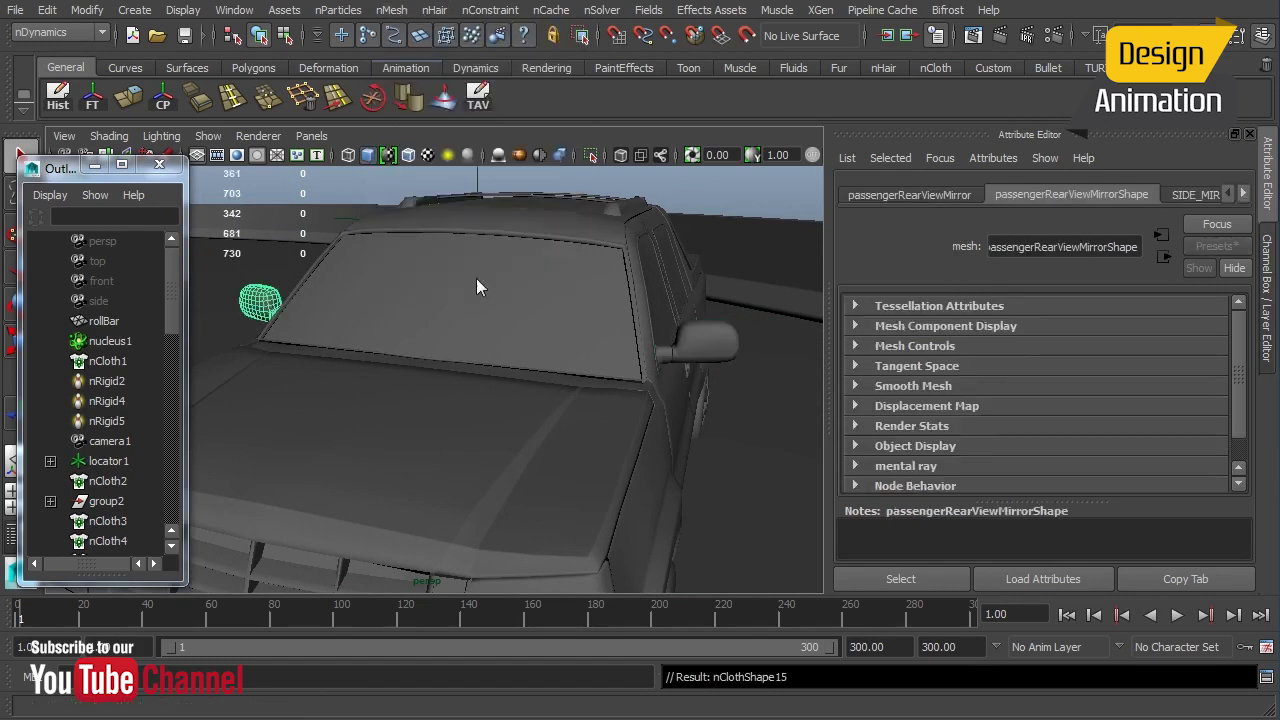
pyautogui.keyDown('alt'); pyautogui.moveTo(634, 432); pyautogui.dragTo(671, 403); pyautogui.keyUp('alt')
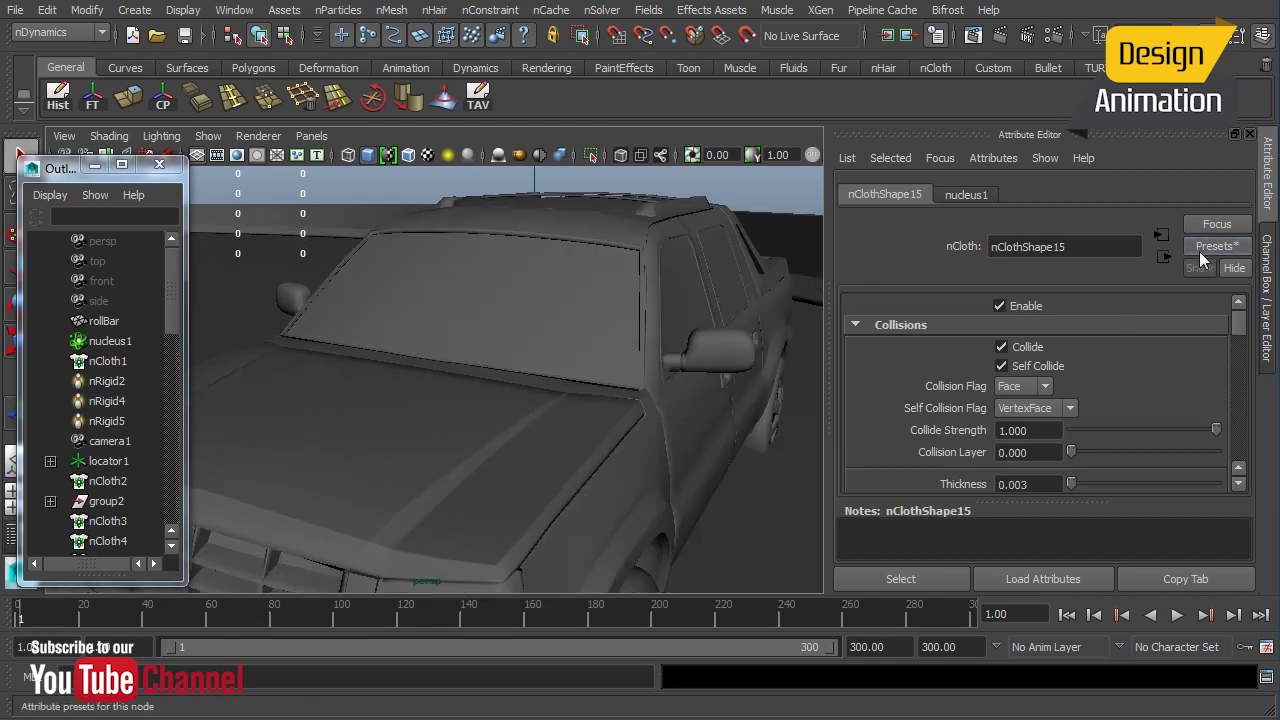
# Apply the CarMetal nCloth preset to both the driver's and the passenger's side mirrors
pyautogui.click(745, 362)
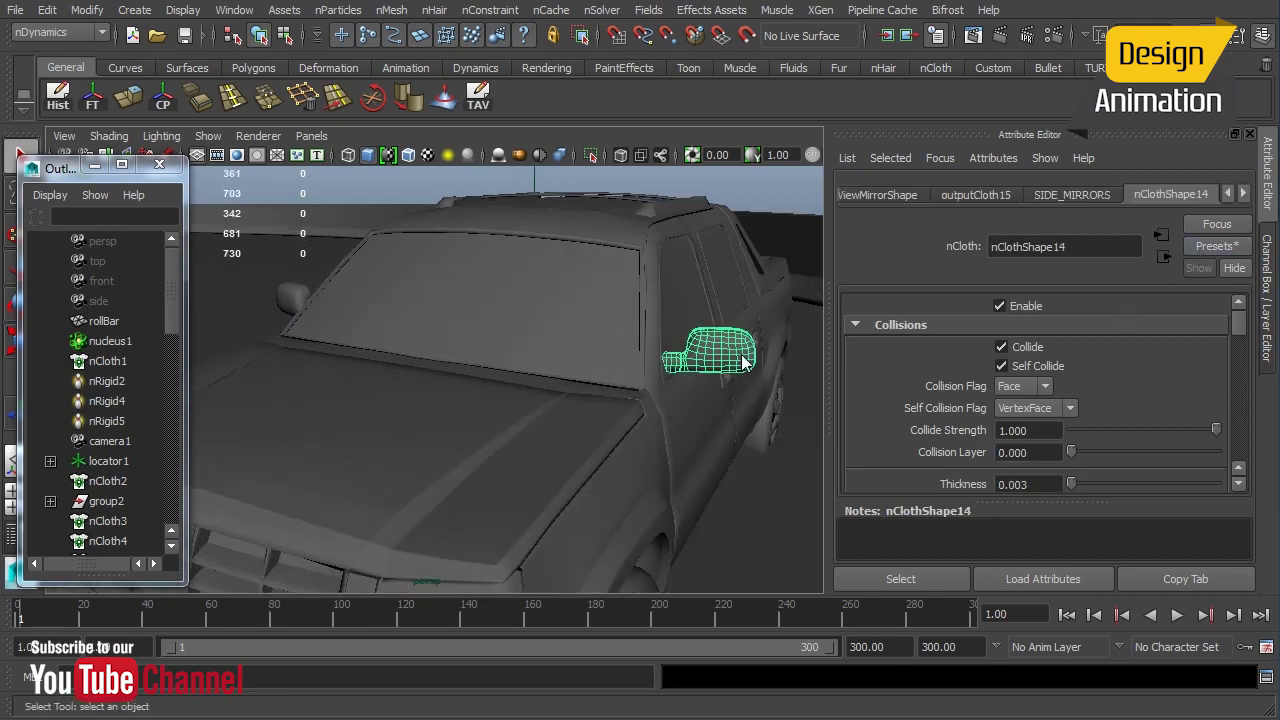
pyautogui.click(1199, 250)
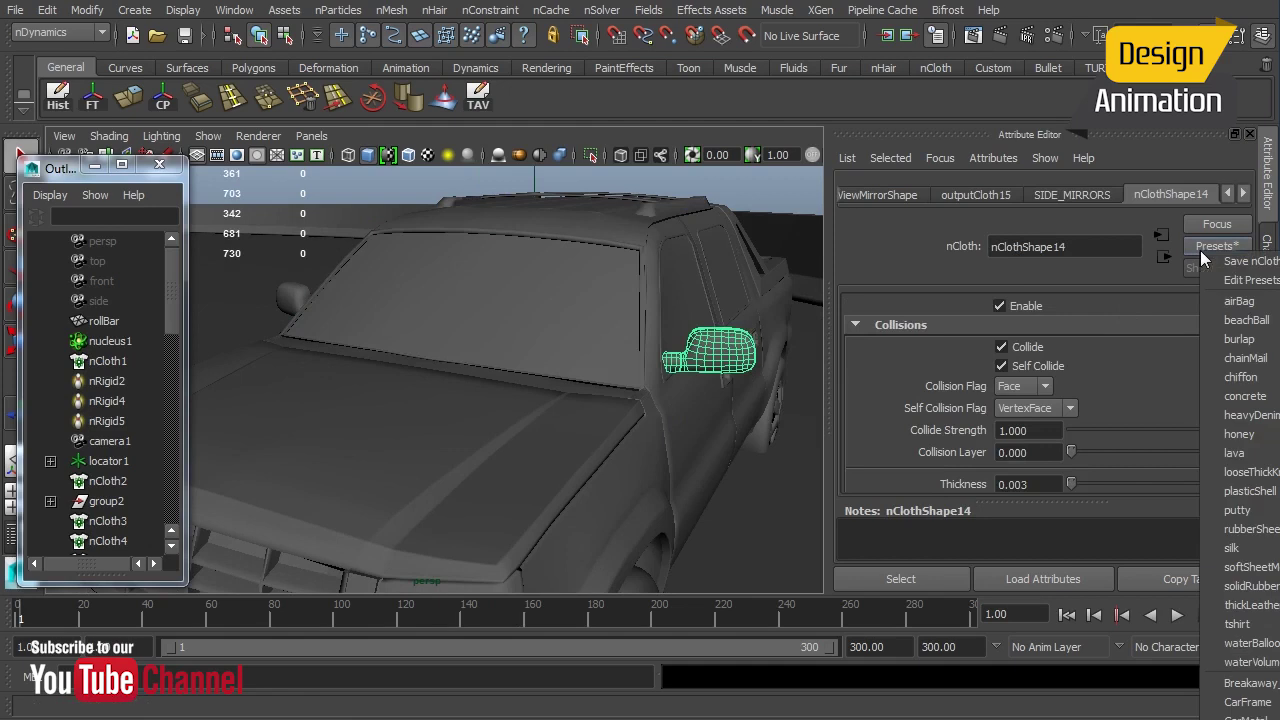
pyautogui.click(1245, 716)
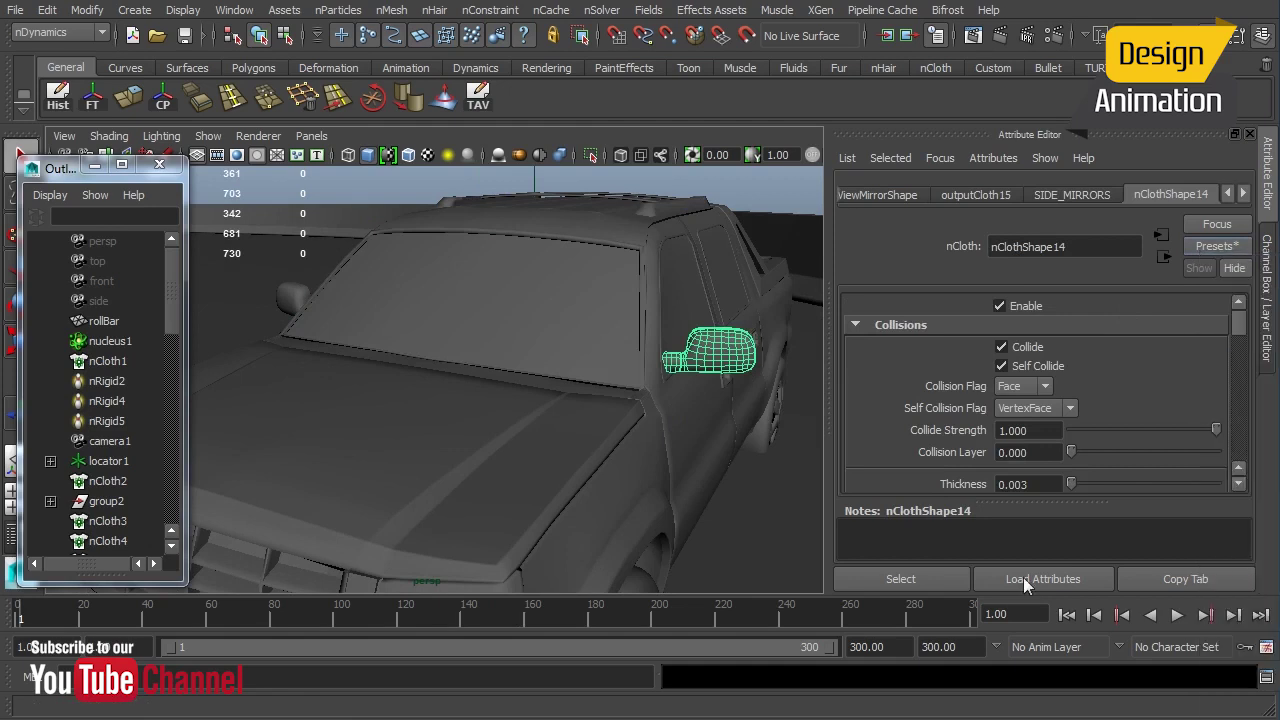
pyautogui.click(292, 296)
pyautogui.click(1205, 246)
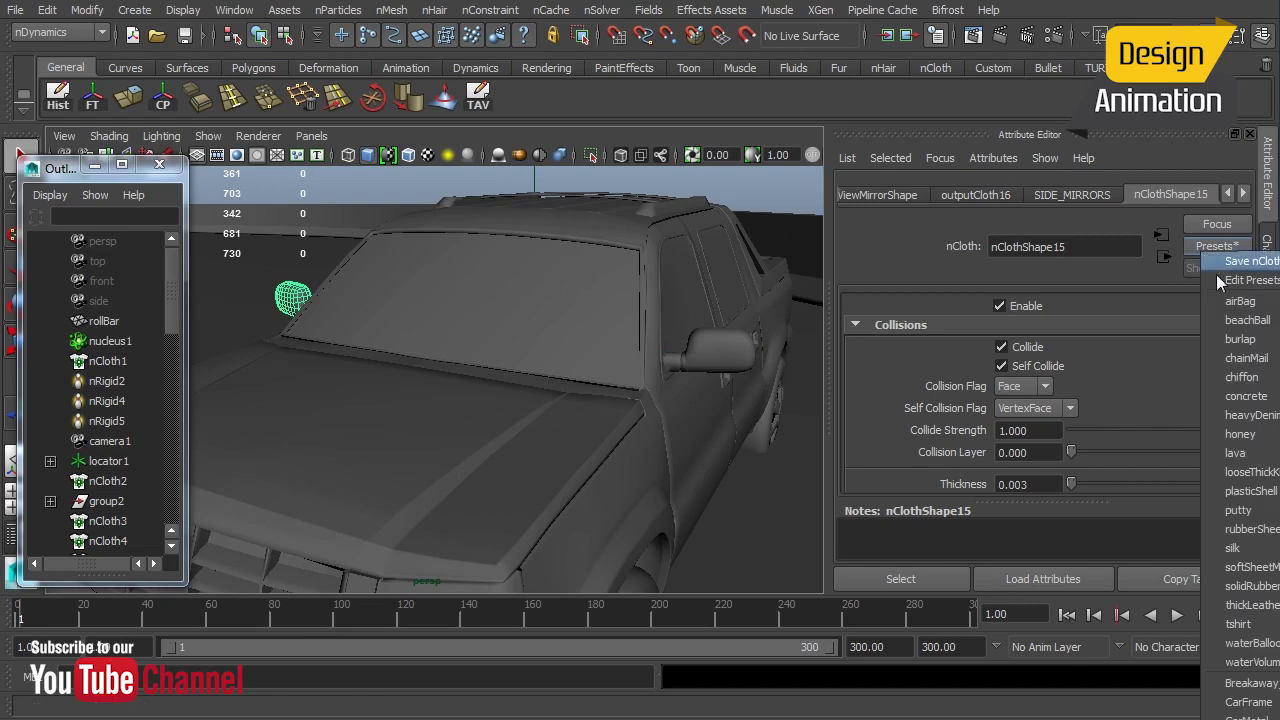
pyautogui.click(1245, 716)
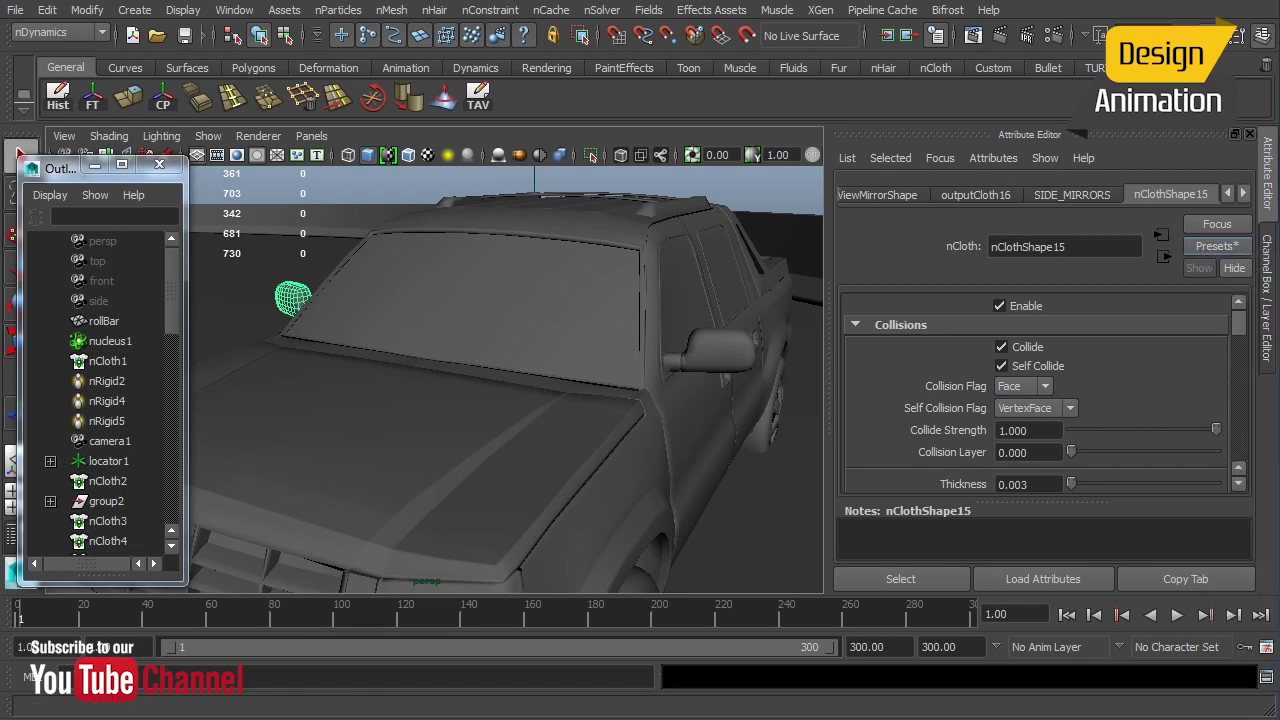
# Set the Collision Layer of the driver's side mirror nCloth to 1
pyautogui.click(713, 353)
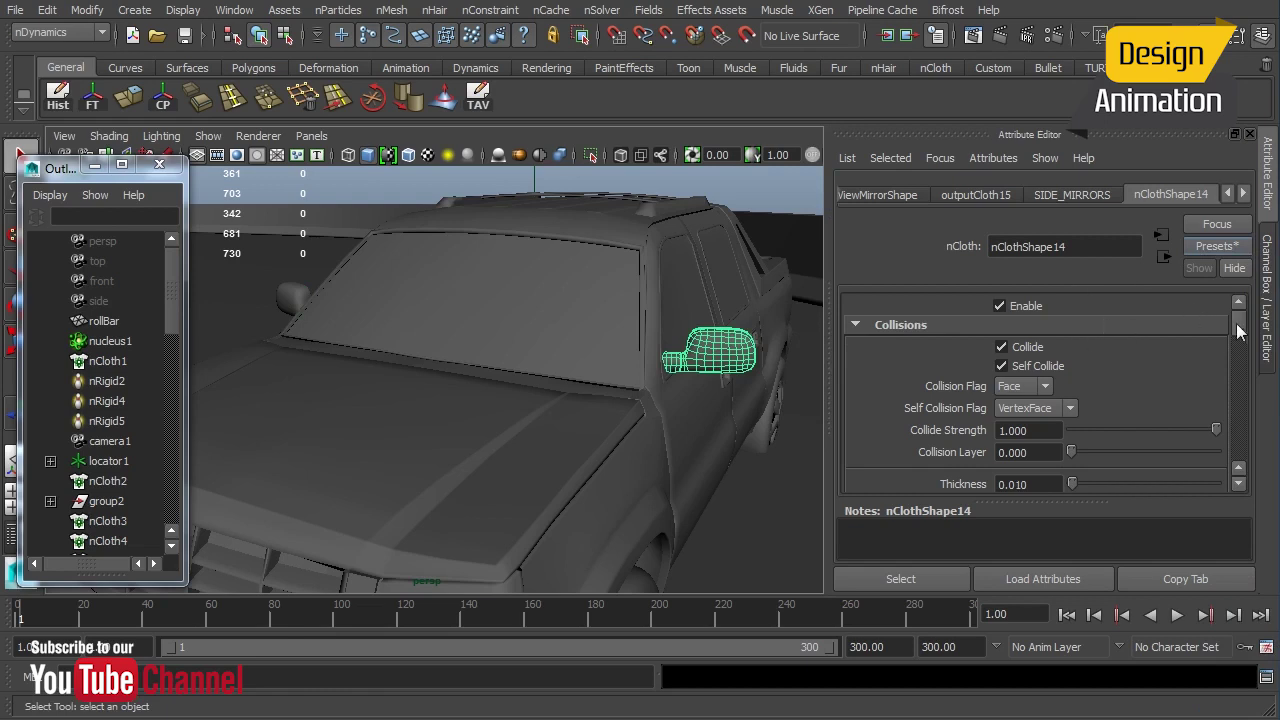
pyautogui.scroll(-3, 953, 398)
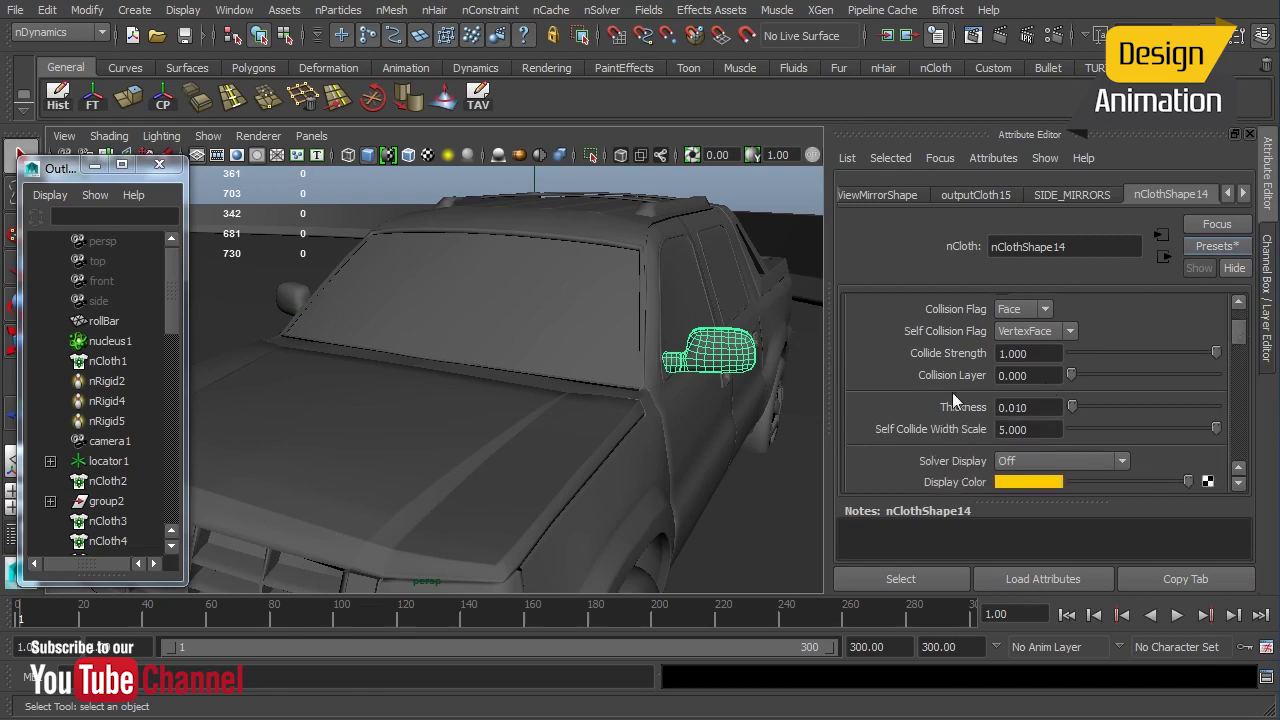
pyautogui.click(1035, 377)
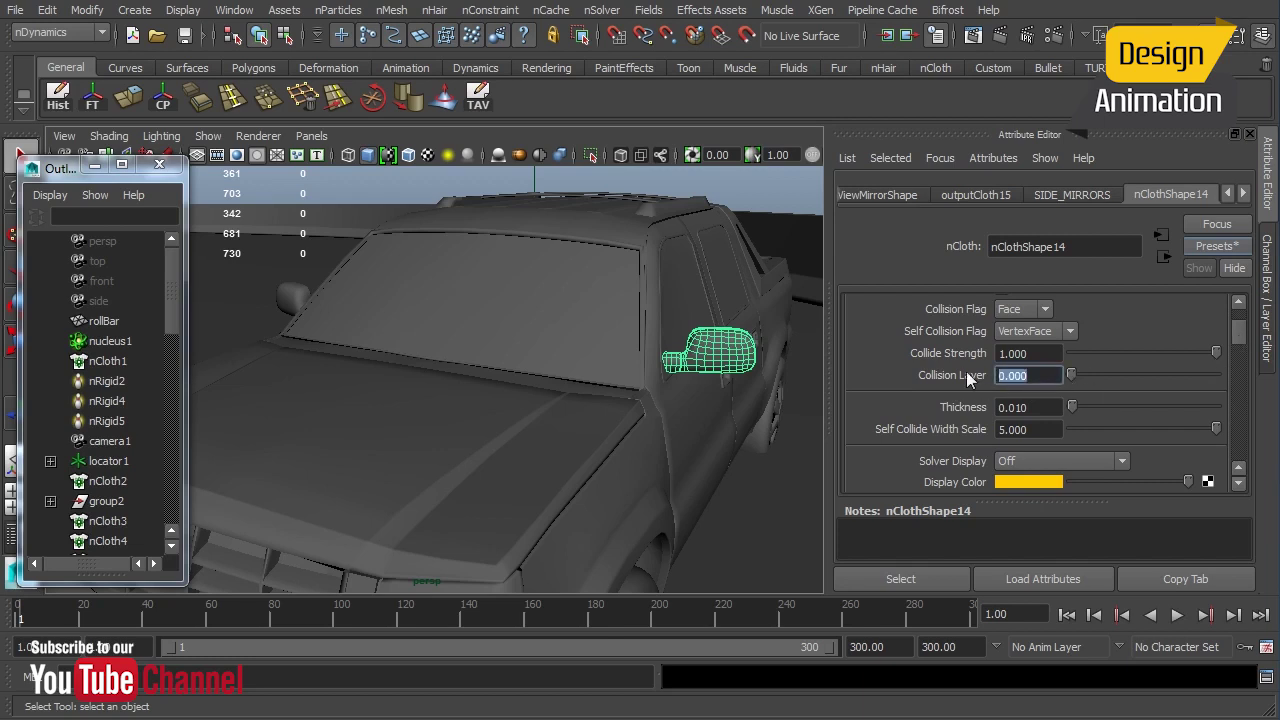
pyautogui.write('1')
pyautogui.press('Return')
# Compare the driver's mirror collision layer with the truck body's, and set the mirror's Self Collide Width Scale to 1
pyautogui.click(688, 376)
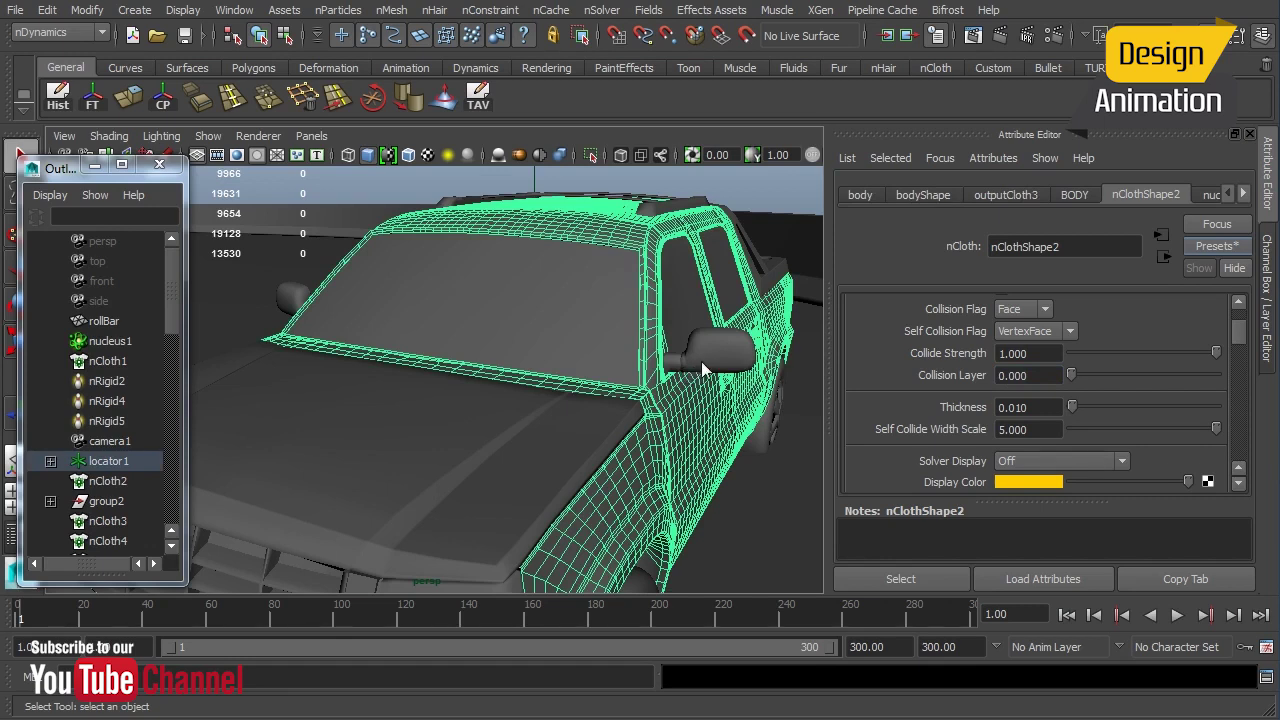
pyautogui.click(703, 370)
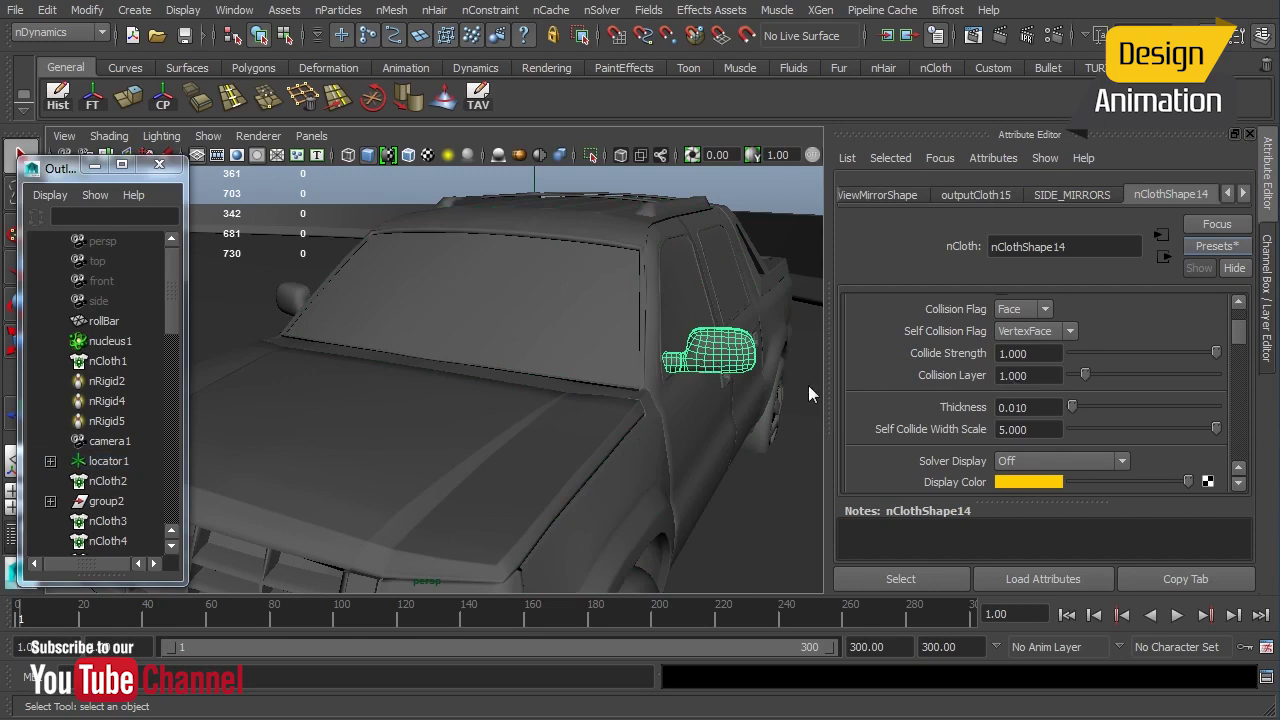
pyautogui.click(707, 415)
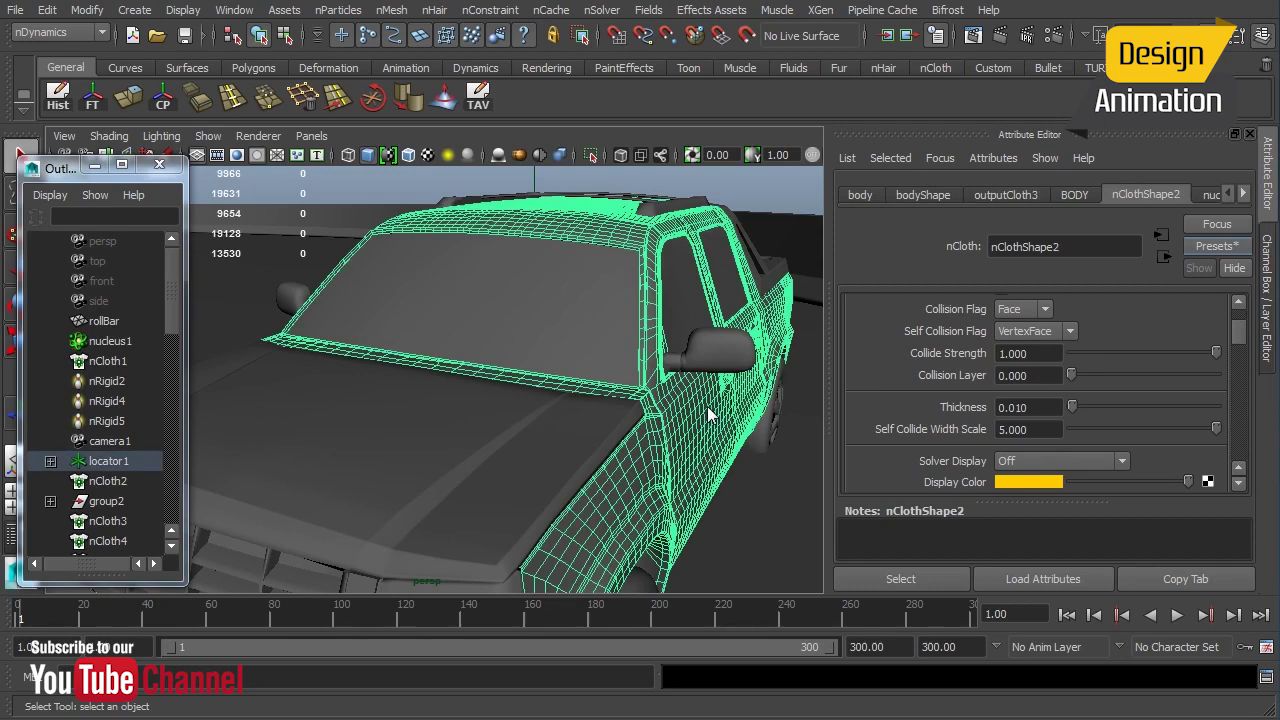
pyautogui.click(701, 352)
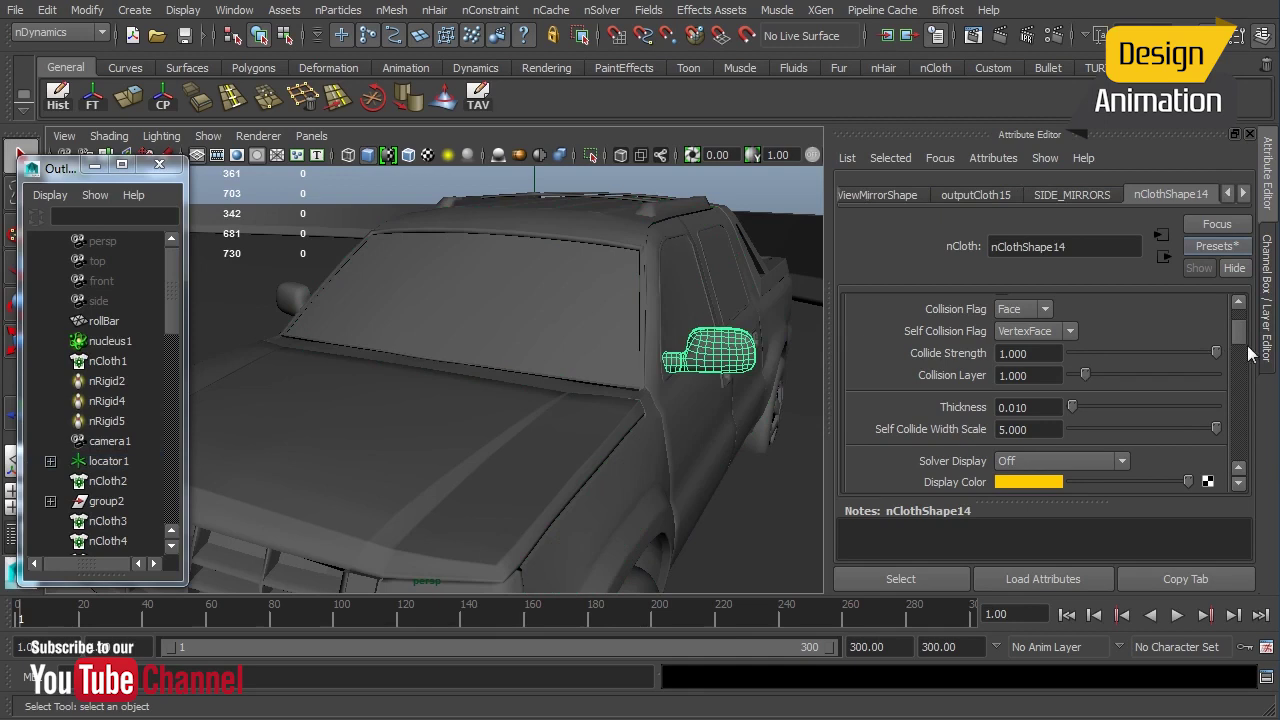
pyautogui.scroll(-2, 1245, 352)
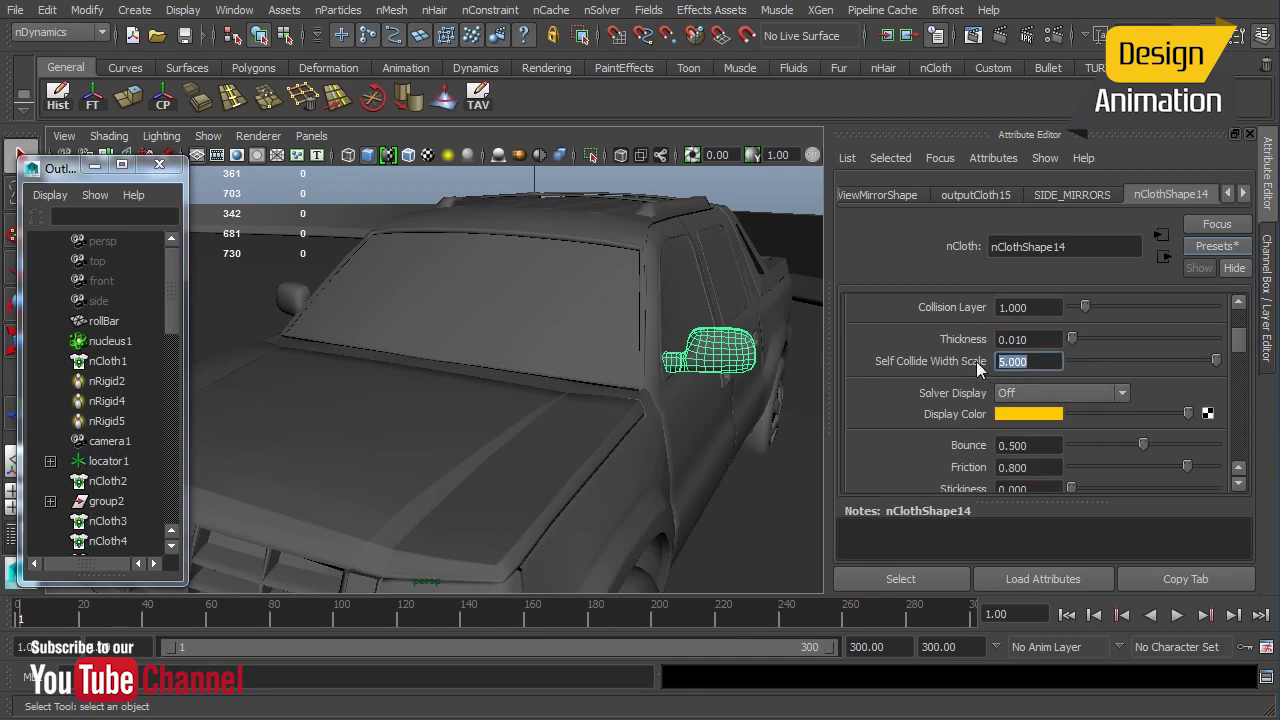
pyautogui.write('1')
pyautogui.press('Return')
# Set the driver's mirror nCloth Input Mesh Attract and Input Motion Drag to 0 and its Rigidity to 1
pyautogui.scroll(-2, 1243, 352)
pyautogui.moveTo(1240, 352); pyautogui.dragTo(1240, 389)
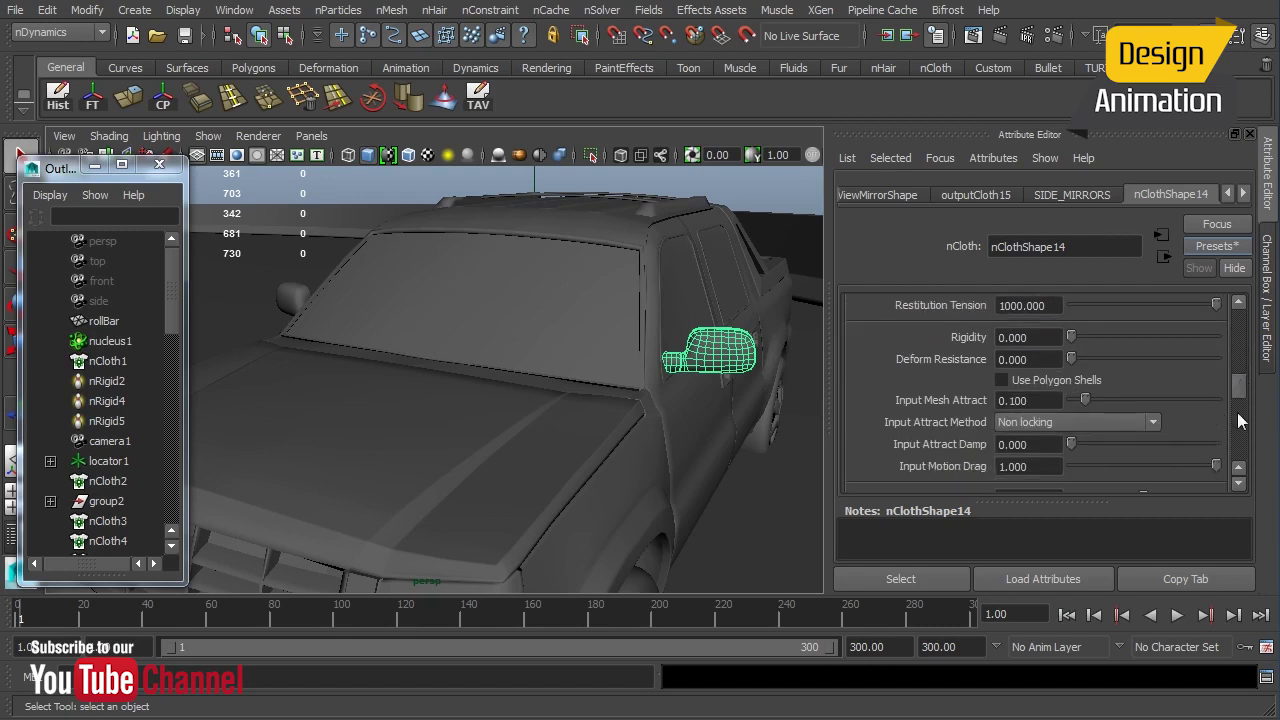
pyautogui.moveTo(1086, 400); pyautogui.dragTo(1067, 427)
pyautogui.click(1084, 466)
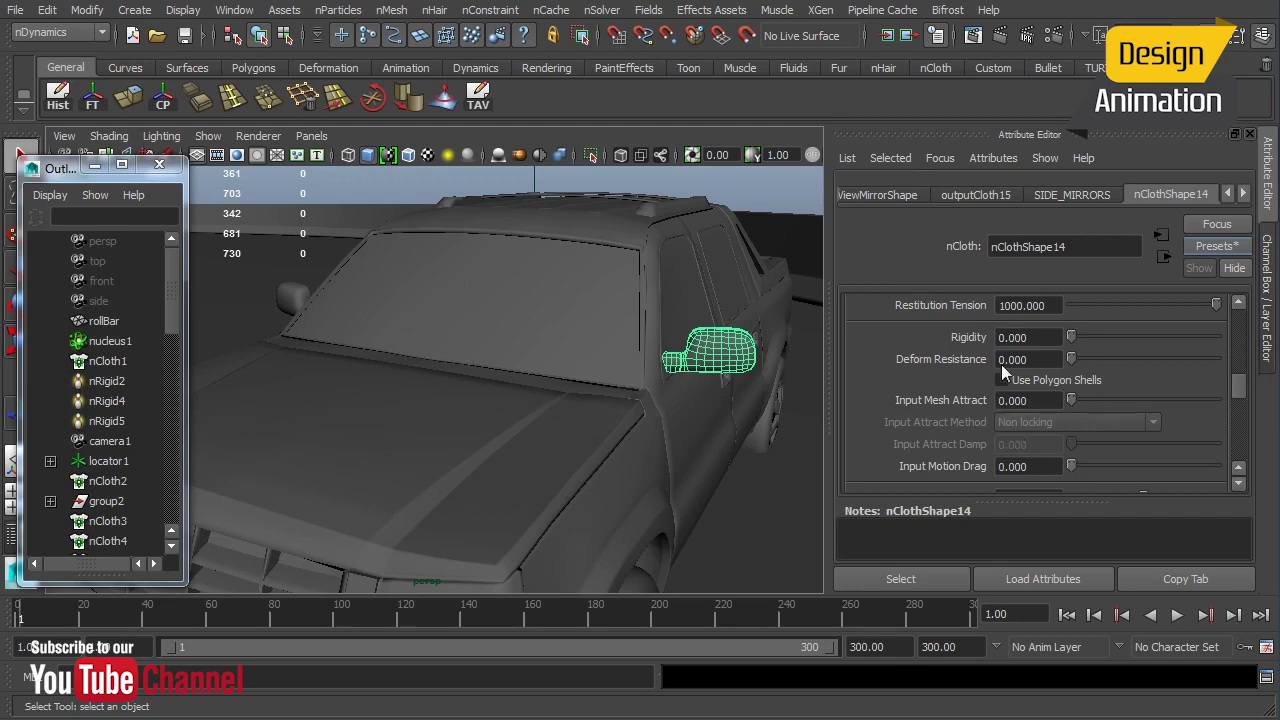
pyautogui.click(1034, 337)
pyautogui.write('1')
pyautogui.press('Return')
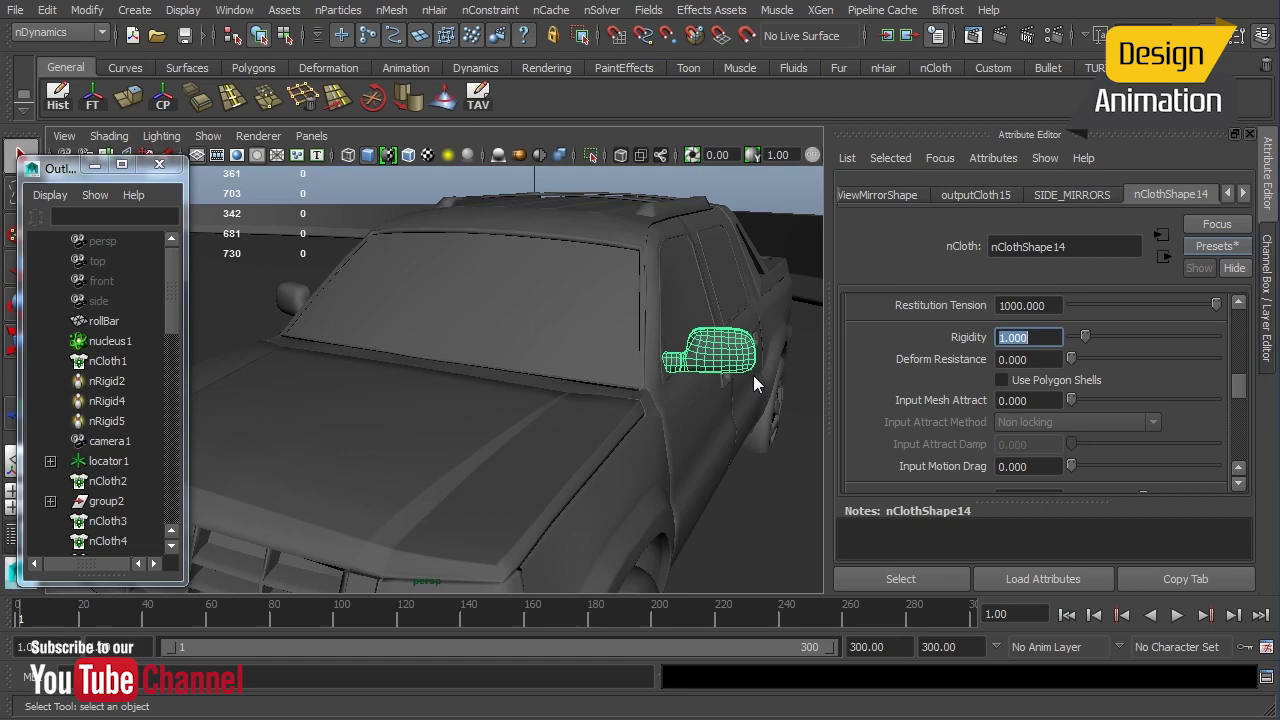
# Turn off Ignore Solver Gravity for the driver's side mirror nCloth
pyautogui.scroll(-1, 1238, 395)
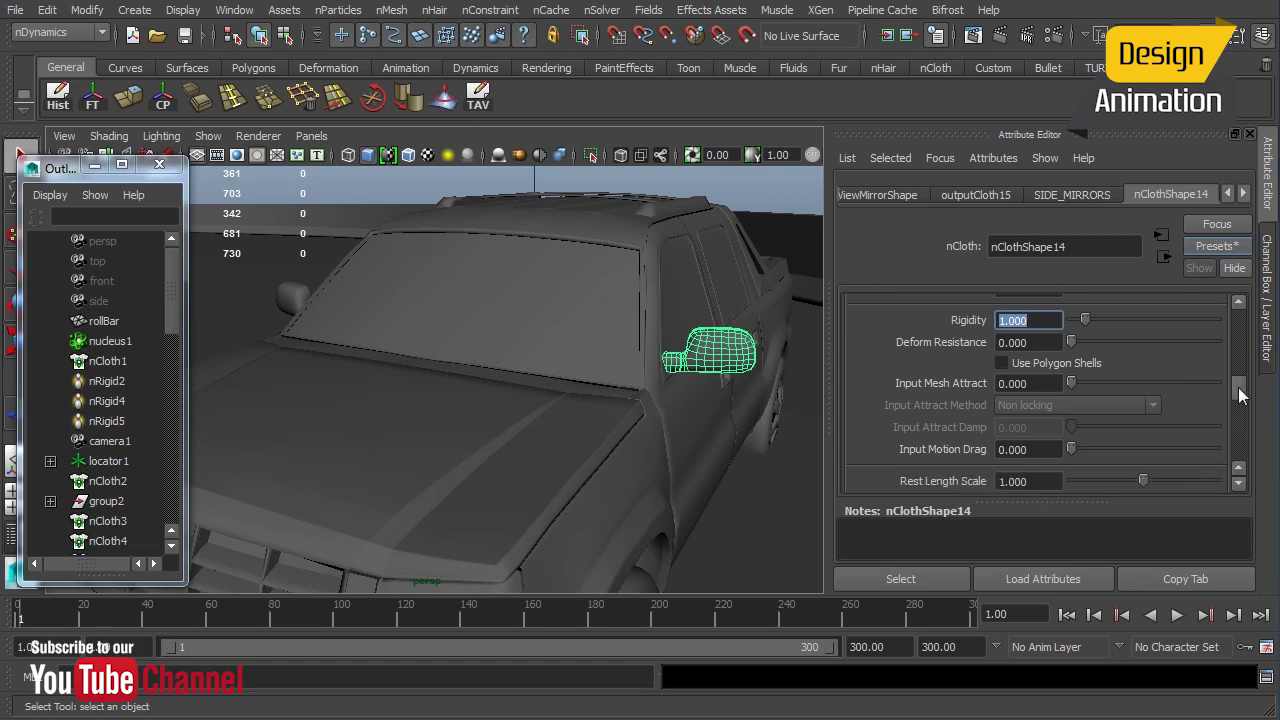
pyautogui.scroll(-10, 1238, 395)
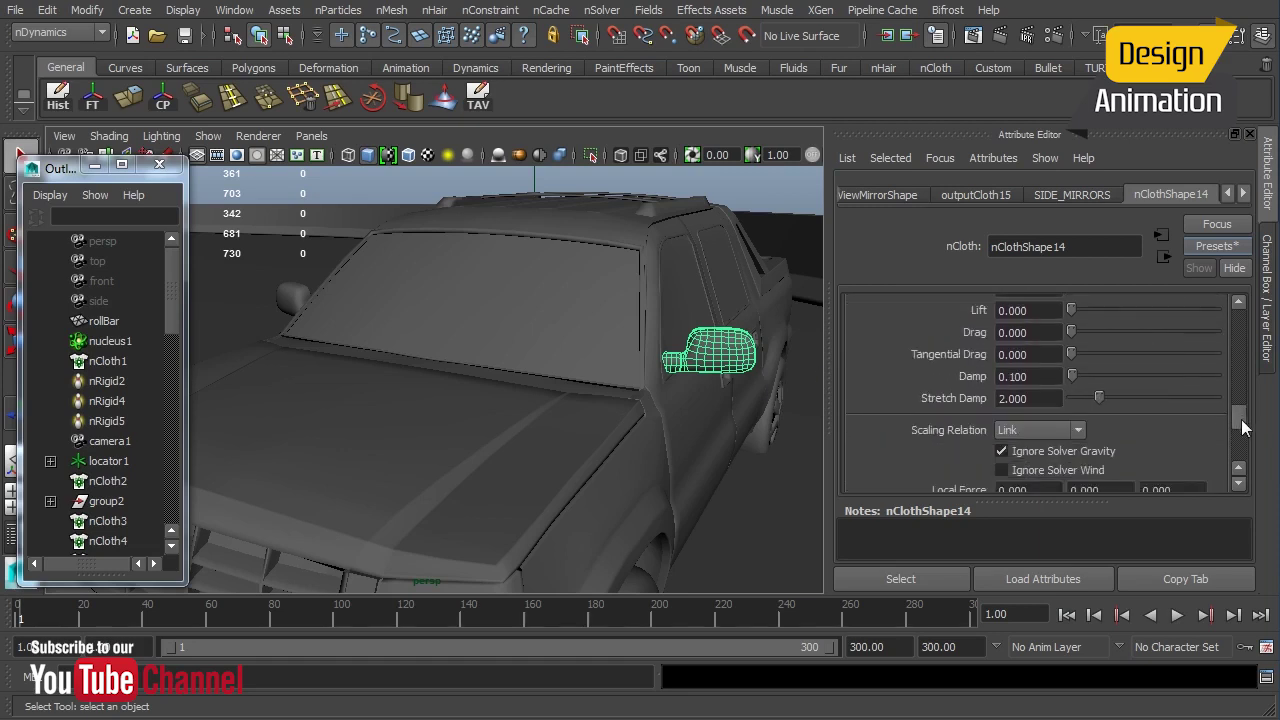
pyautogui.click(1024, 428)
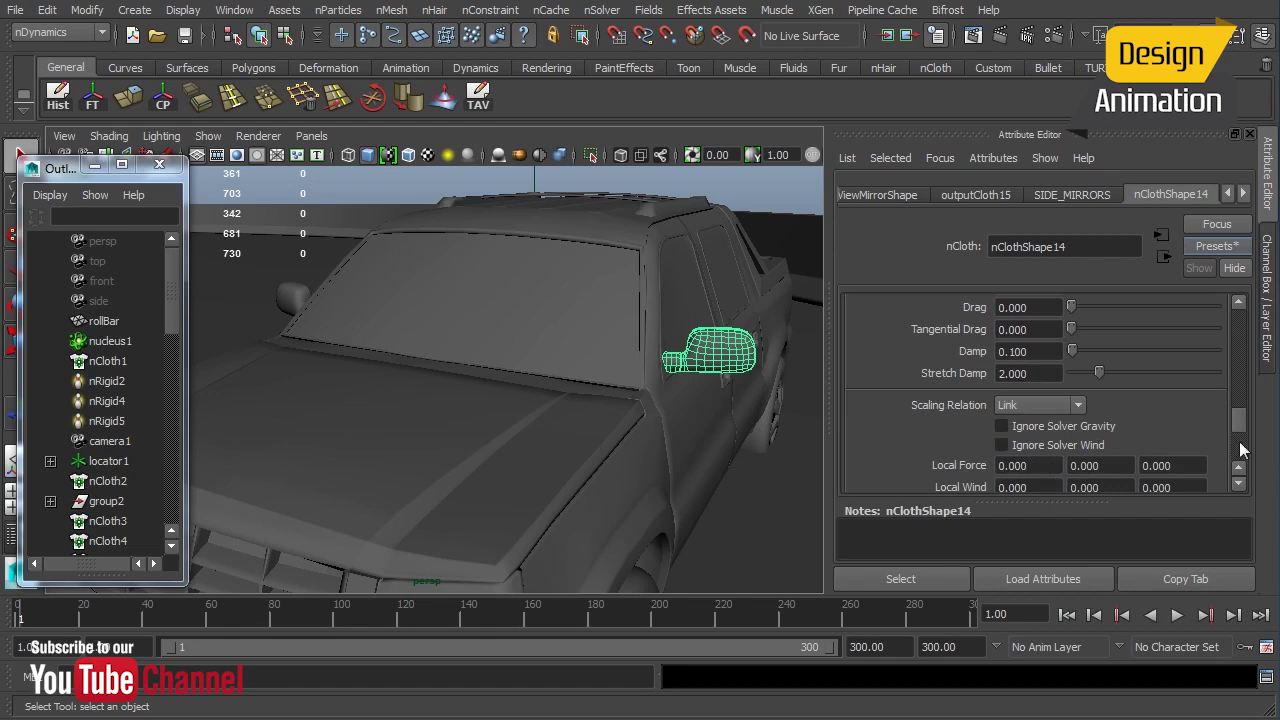
pyautogui.moveTo(1240, 427); pyautogui.dragTo(1238, 410)
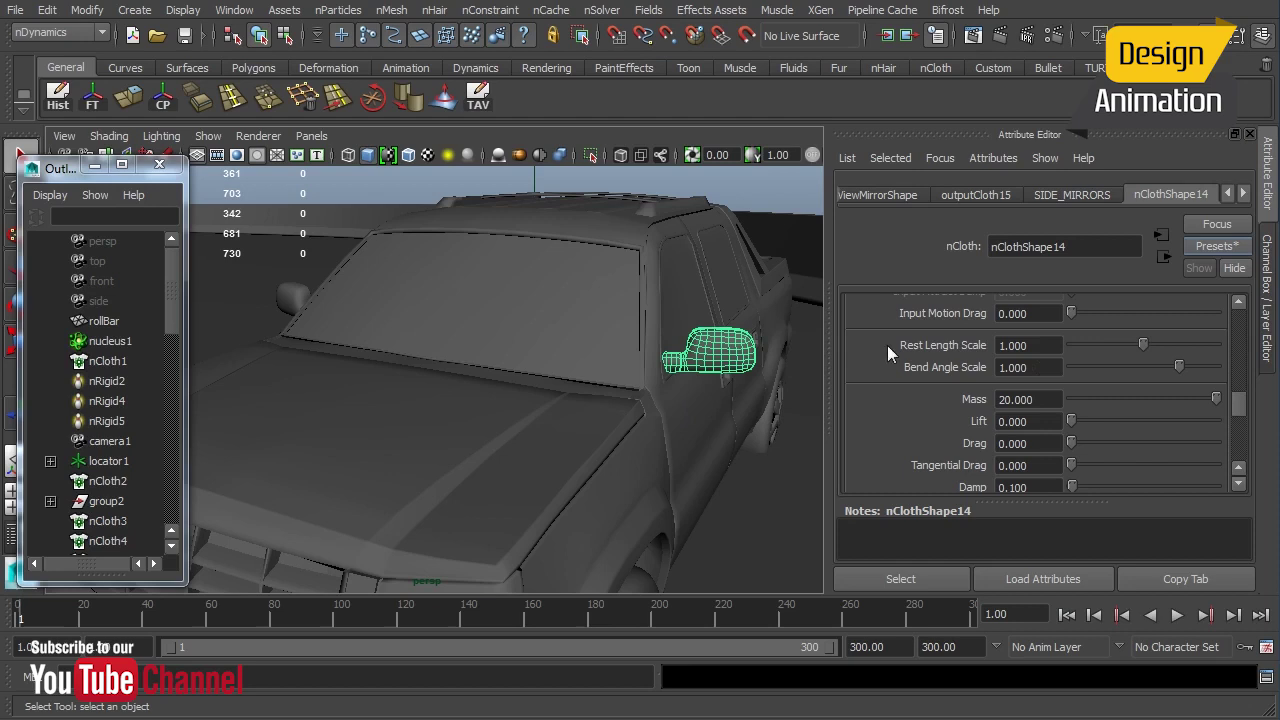
# Apply an nCloth preset to the passenger's side mirror again
pyautogui.click(298, 295)
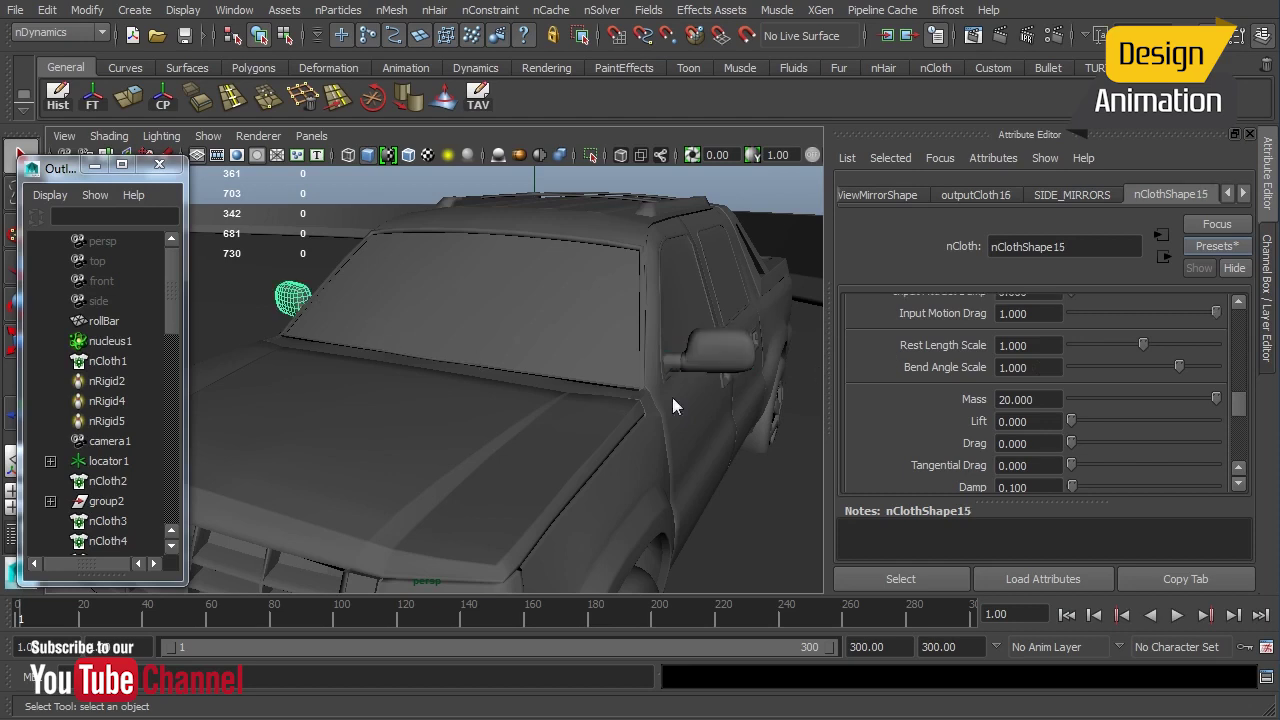
pyautogui.click(1194, 250)
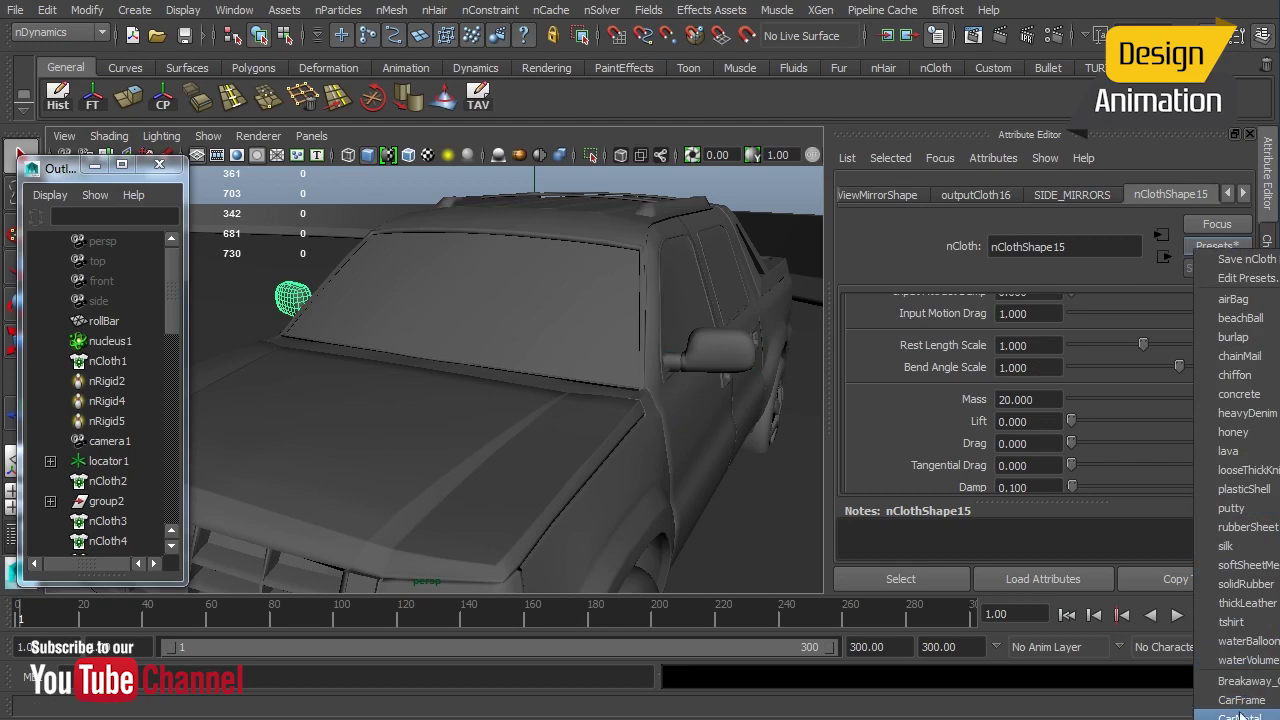
pyautogui.click(1242, 680)
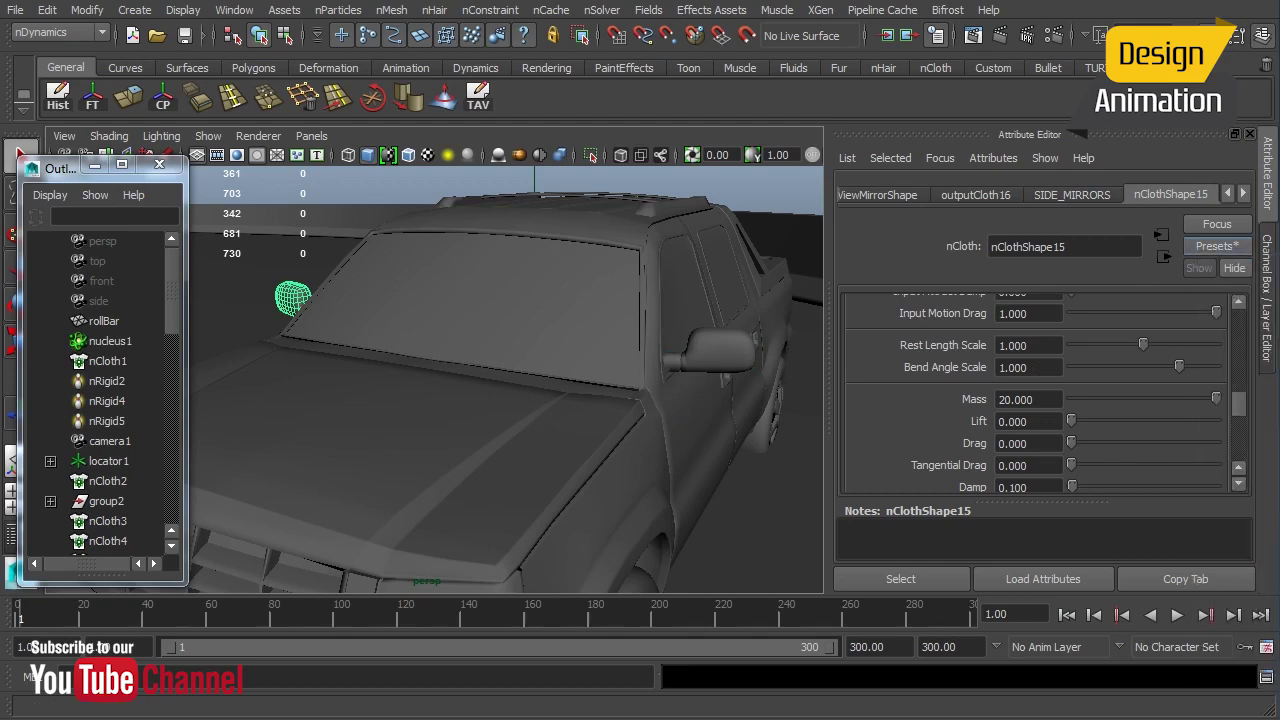
# Create a Transform nConstraint on the driver's side mirror
pyautogui.click(708, 359)
pyautogui.keyDown('alt'); pyautogui.moveTo(675, 383); pyautogui.dragTo(598, 449); pyautogui.keyUp('alt')
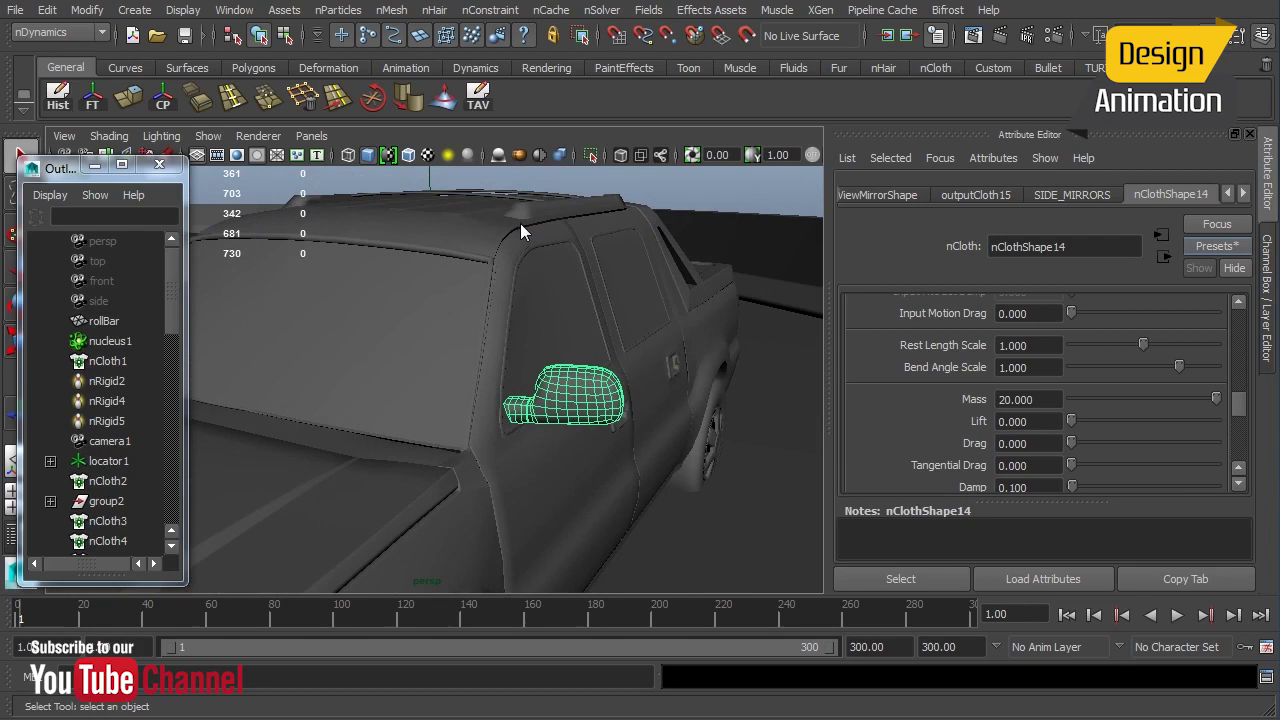
pyautogui.click(492, 11)
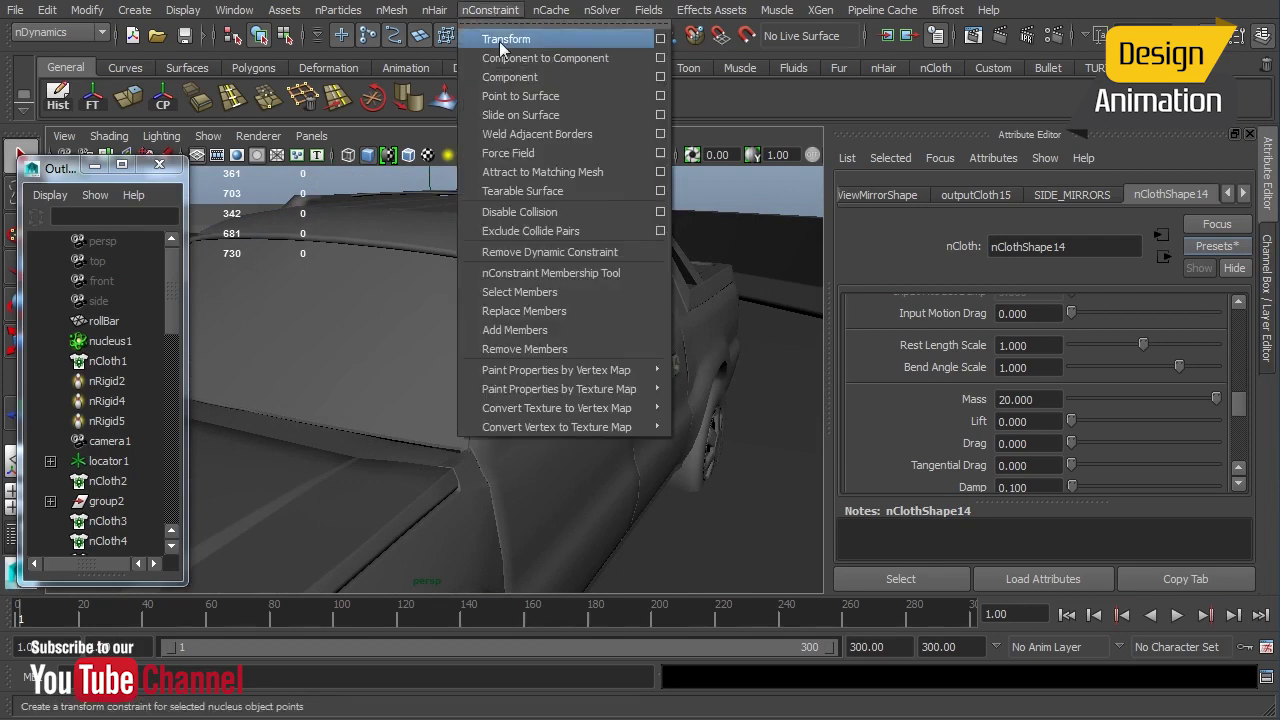
pyautogui.click(499, 40)
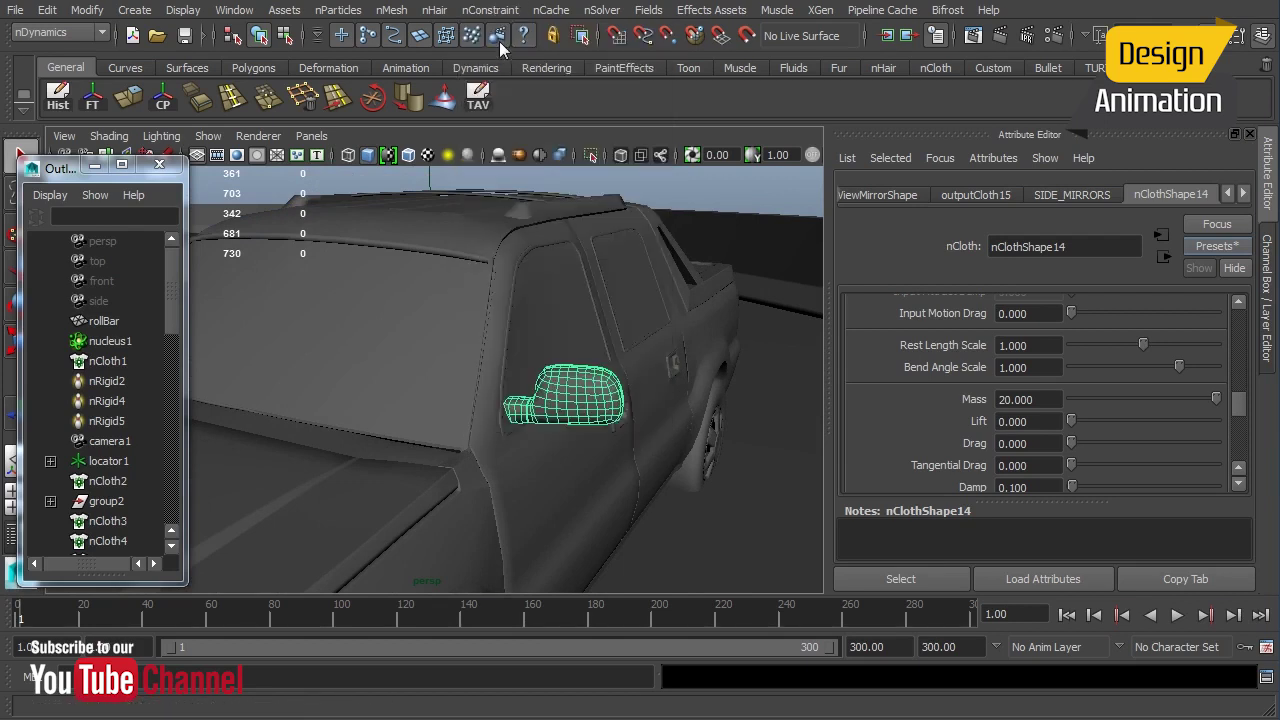
# Display the dynamic constraints in the viewport and inspect the one on the driver's side mirror
pyautogui.click(208, 136)
pyautogui.click(254, 624)
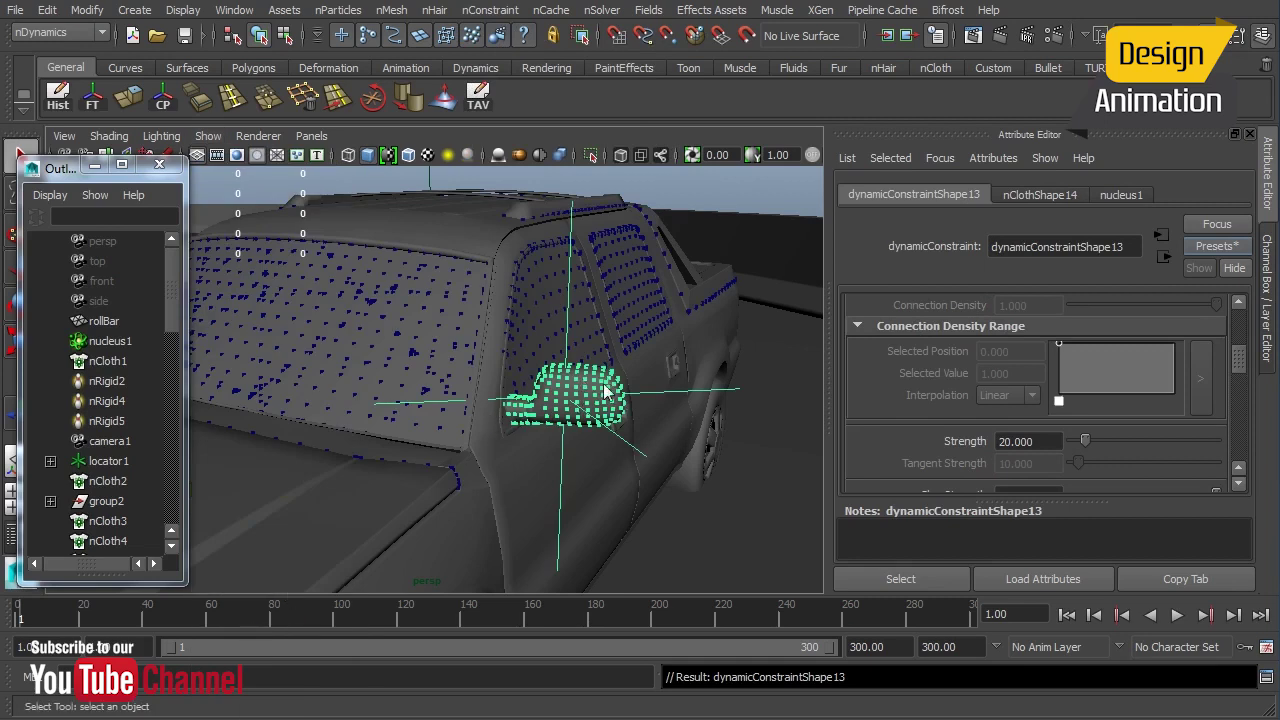
pyautogui.moveTo(636, 376)
pyautogui.keyDown('alt'); pyautogui.mouseDown()
pyautogui.moveTo(585, 395)
pyautogui.moveTo(612, 368)
pyautogui.mouseUp(); pyautogui.keyUp('alt')
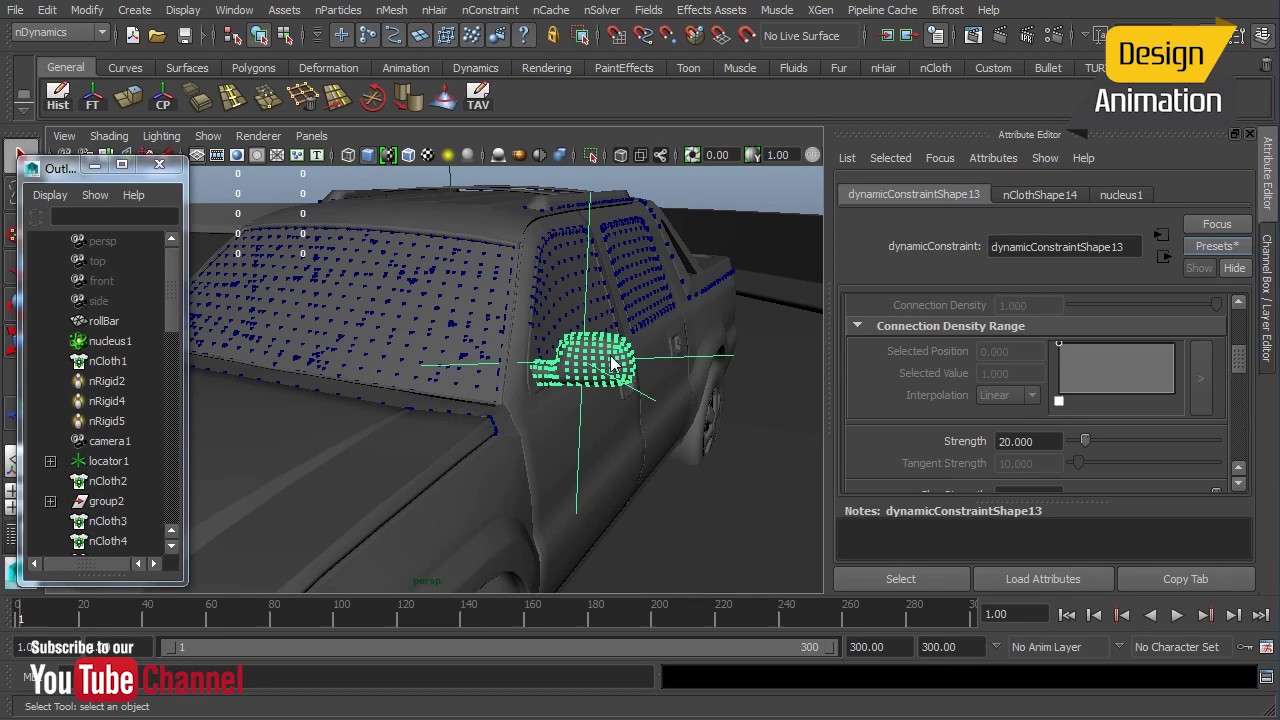
# Examine the driver's side mirror's constraint and the area where the mirror meets the truck body
pyautogui.click(108, 461)
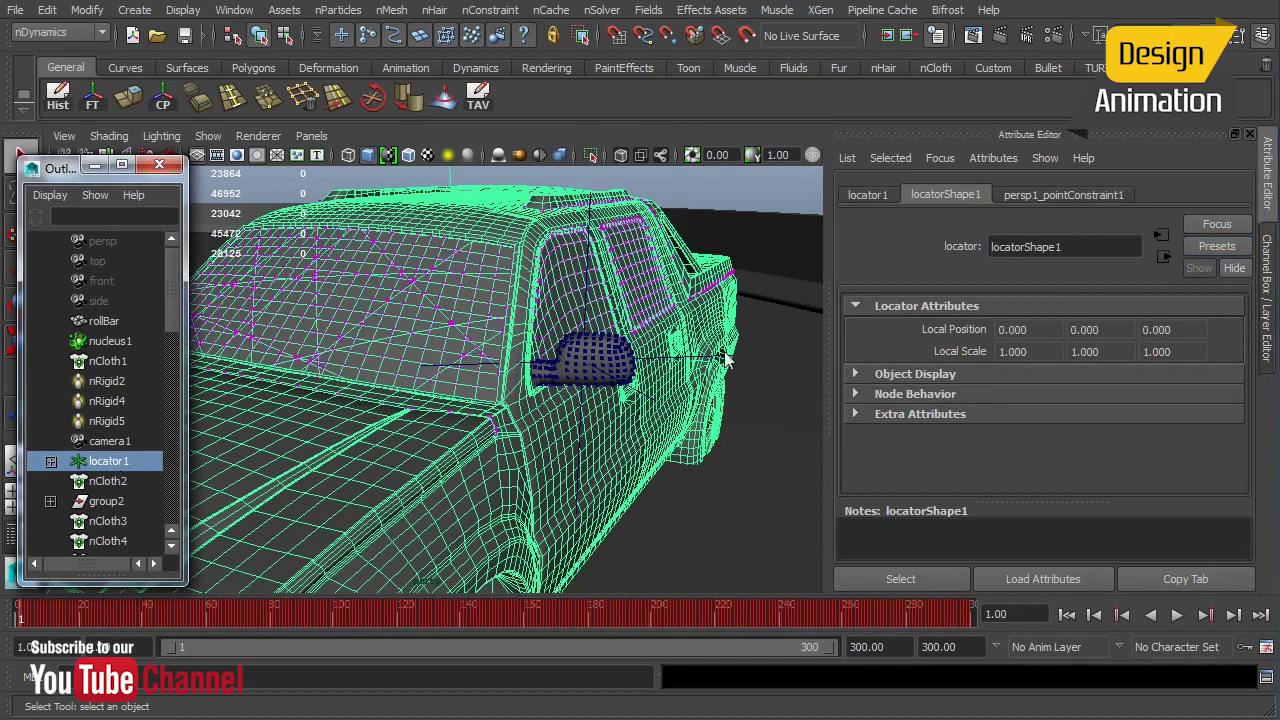
pyautogui.press('g')
pyautogui.scroll(5, 660, 350)
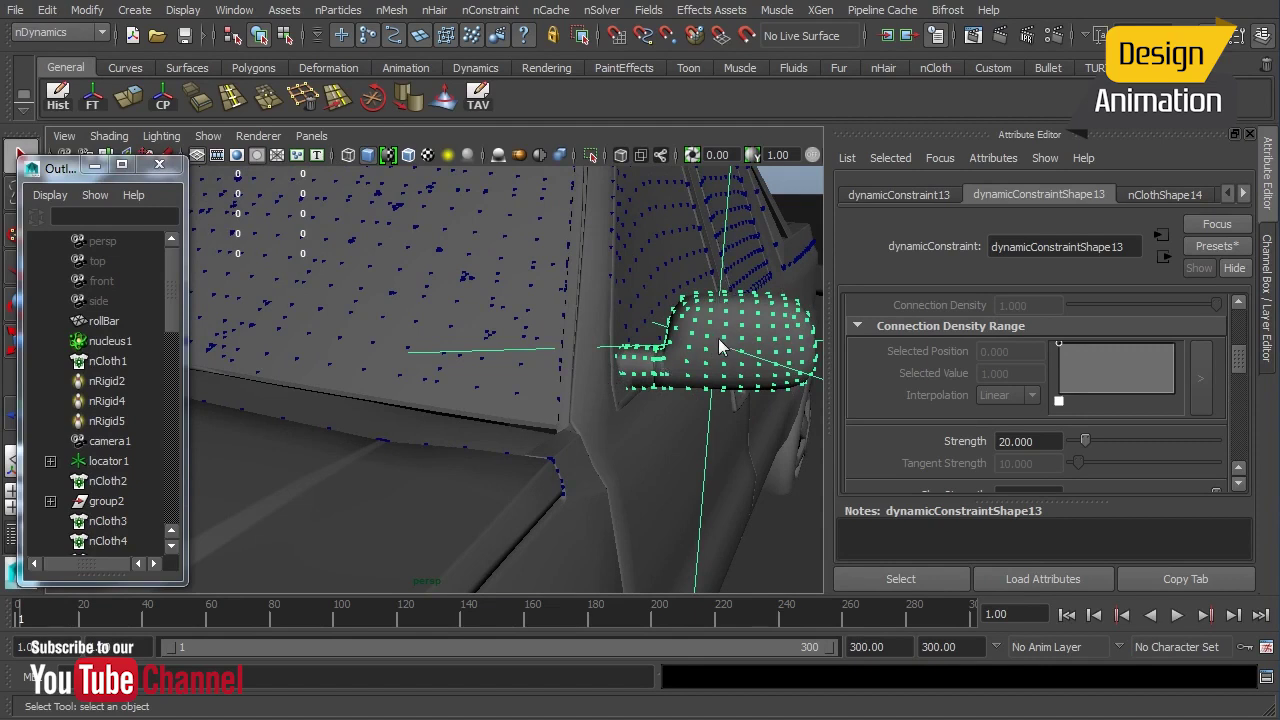
pyautogui.click(608, 393)
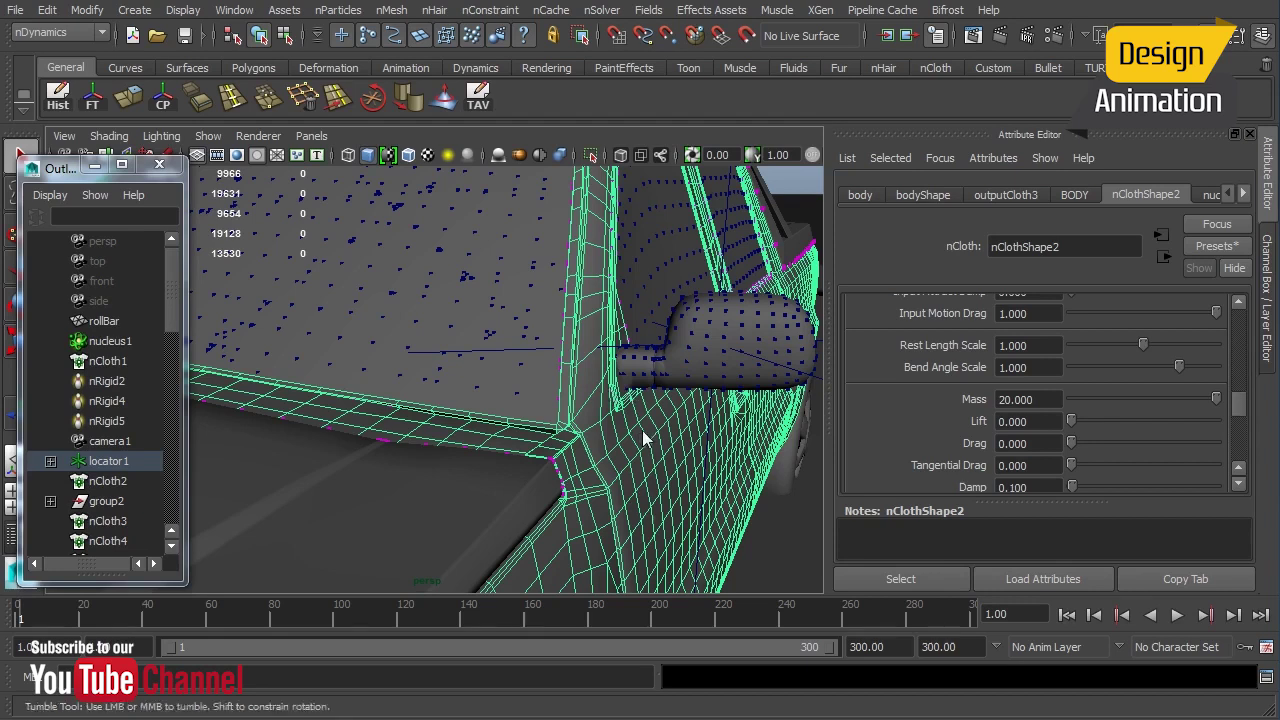
pyautogui.keyDown('alt'); pyautogui.moveTo(642, 430); pyautogui.dragTo(547, 431); pyautogui.keyUp('alt')
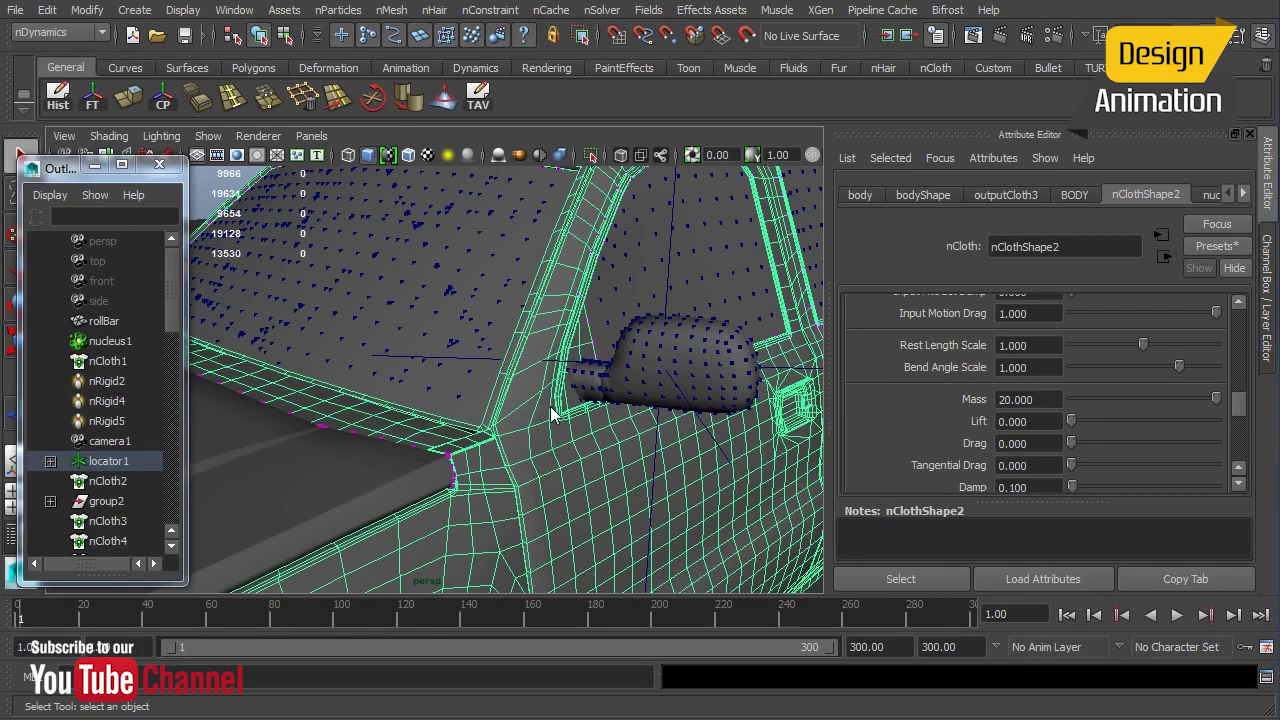
pyautogui.click(668, 300)
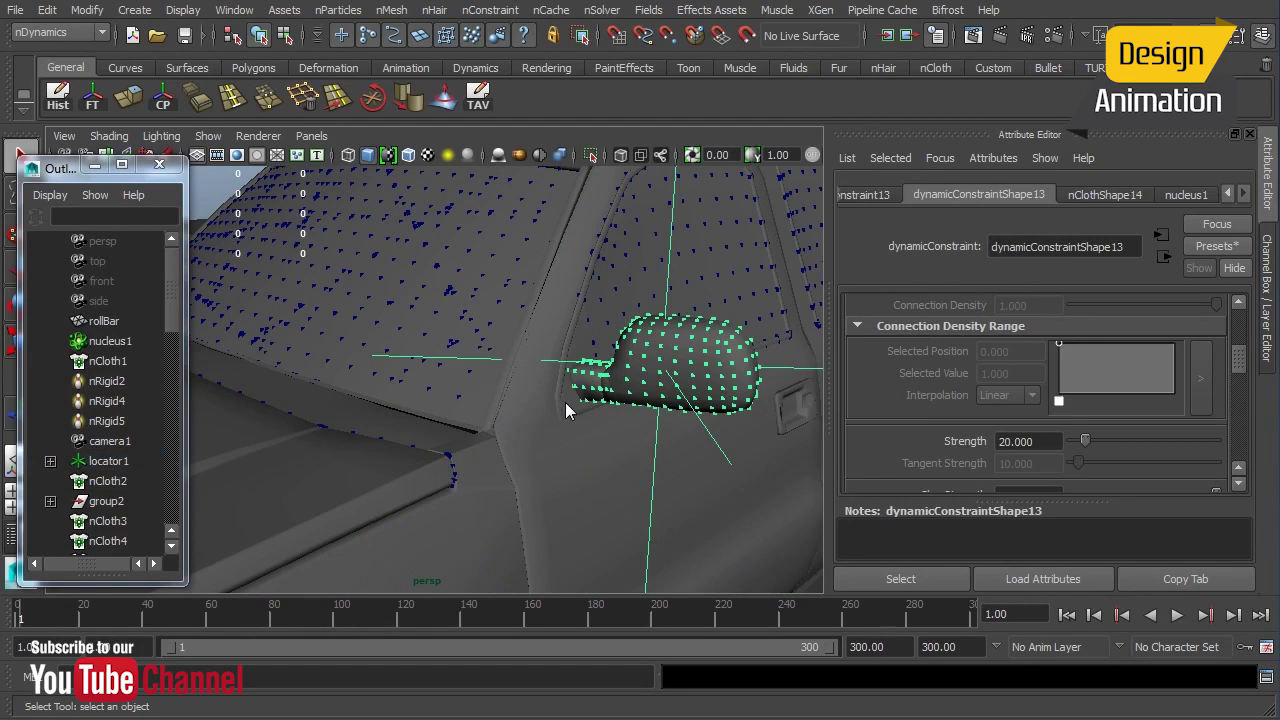
pyautogui.keyDown('alt'); pyautogui.moveTo(554, 390); pyautogui.dragTo(561, 391); pyautogui.keyUp('alt')
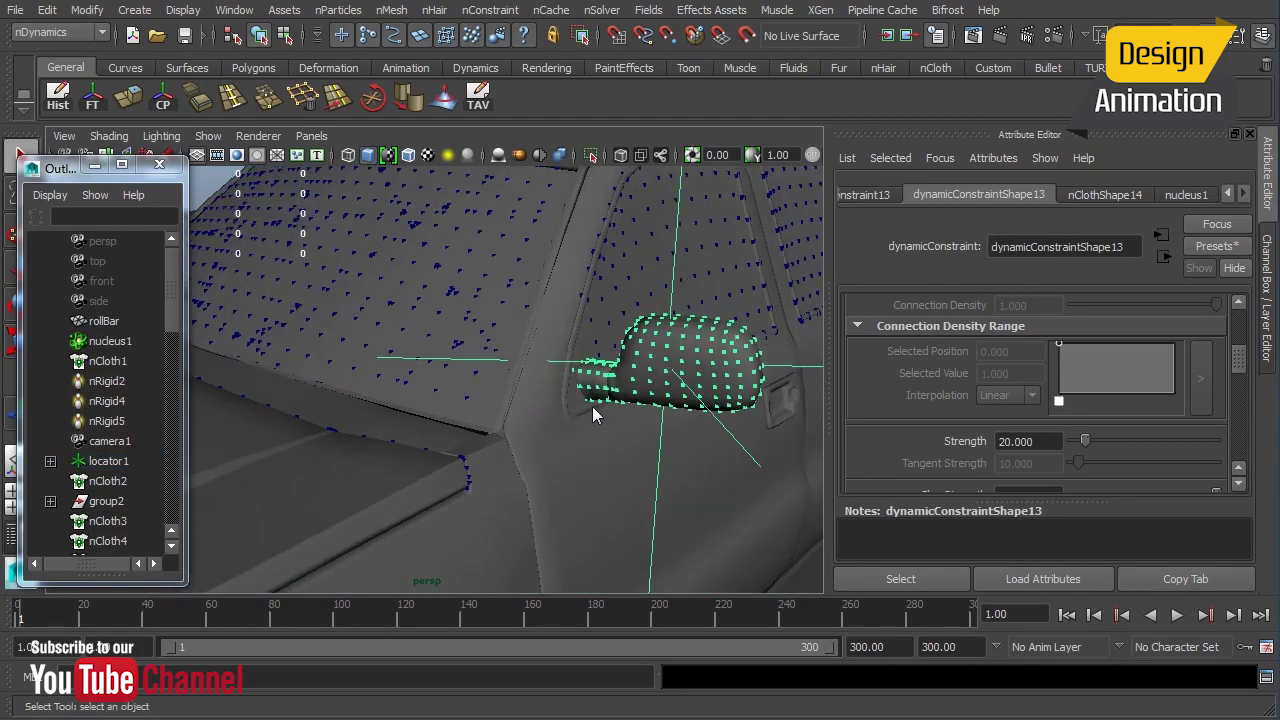
# Select the truck body, close the Outliner and inspect the body's UV layout in the UV Texture Editor
pyautogui.click(587, 406)
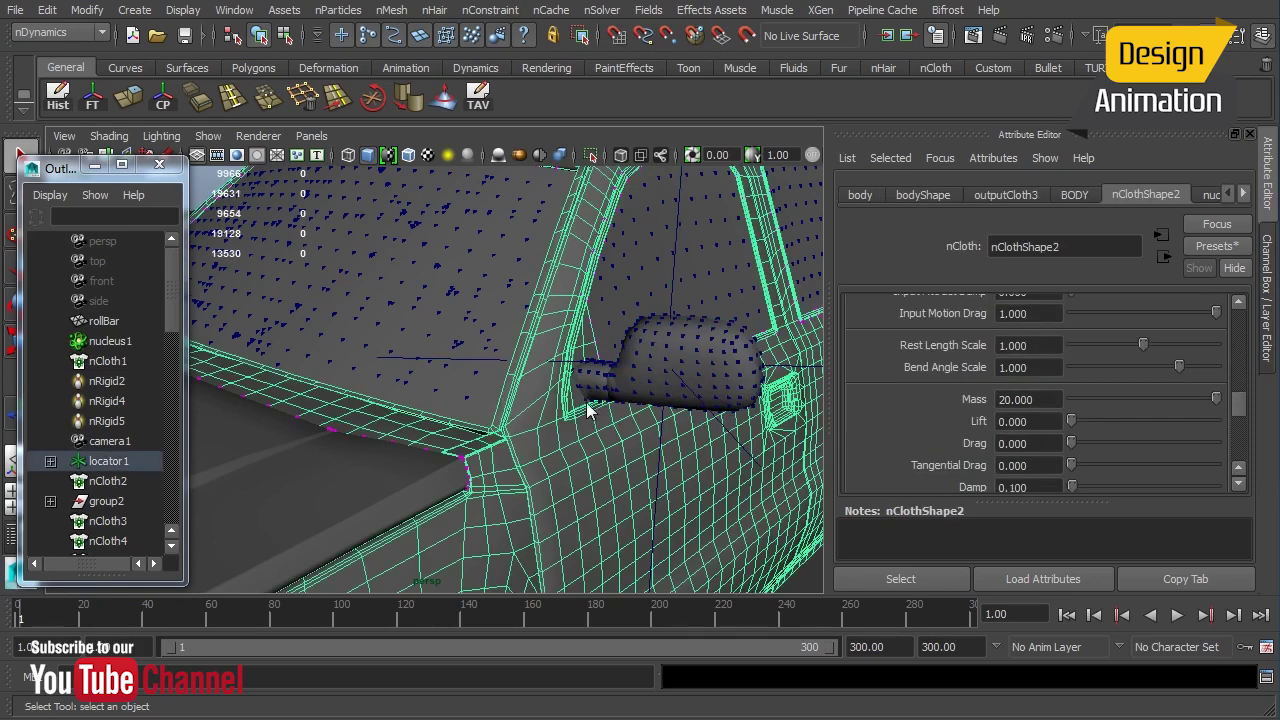
pyautogui.keyDown('alt'); pyautogui.moveTo(587, 406); pyautogui.dragTo(334, 457); pyautogui.keyUp('alt')
pyautogui.press('space')
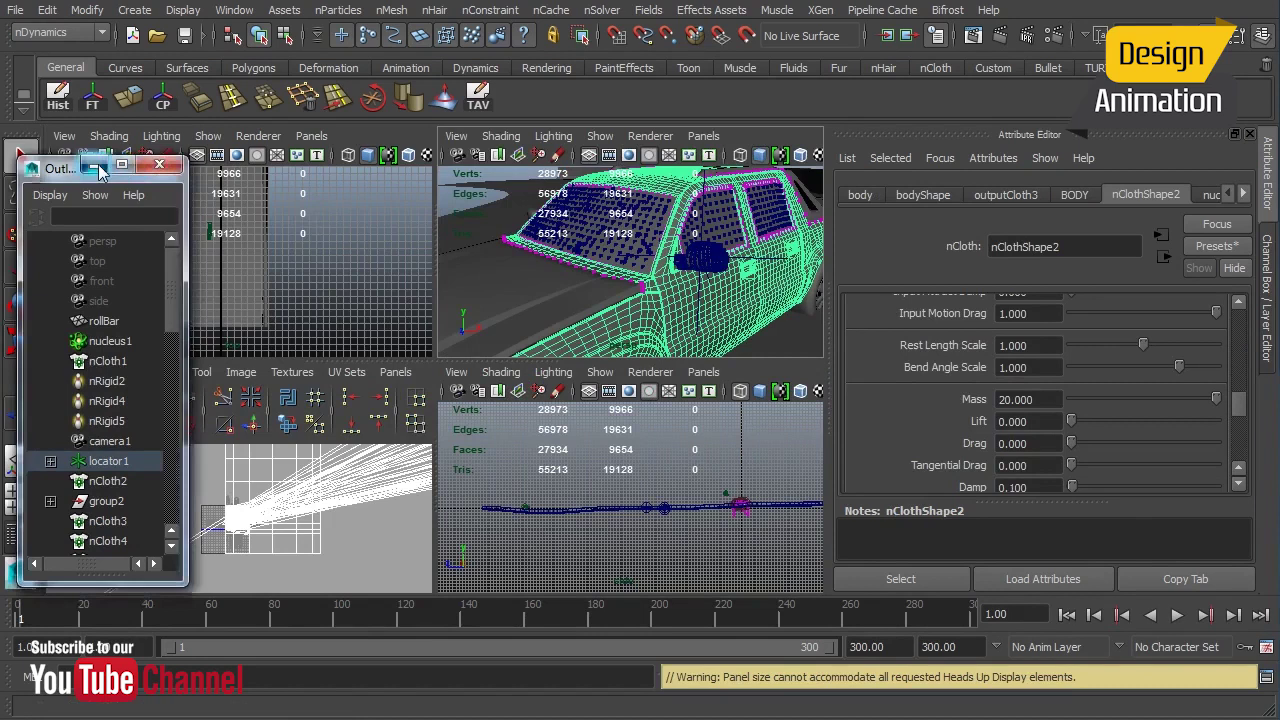
pyautogui.click(159, 164)
pyautogui.press('space')
pyautogui.scroll(-3, 388, 418)
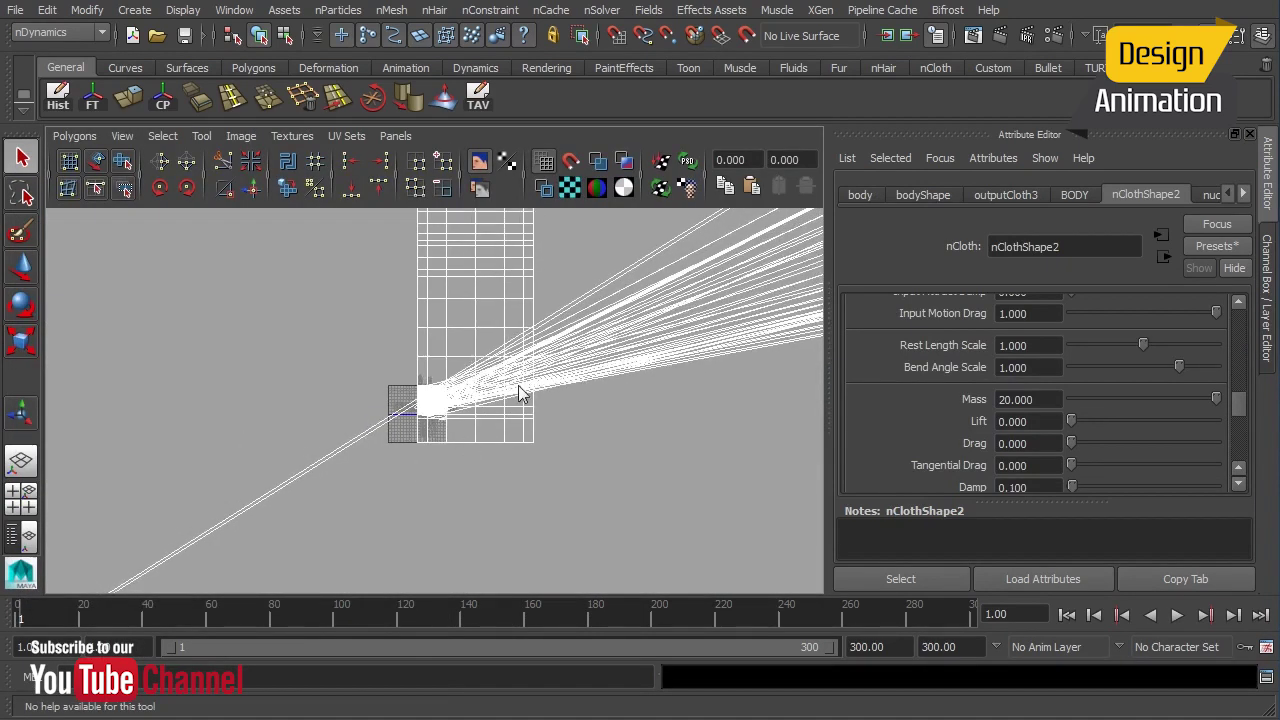
pyautogui.press('space')
pyautogui.press('space')
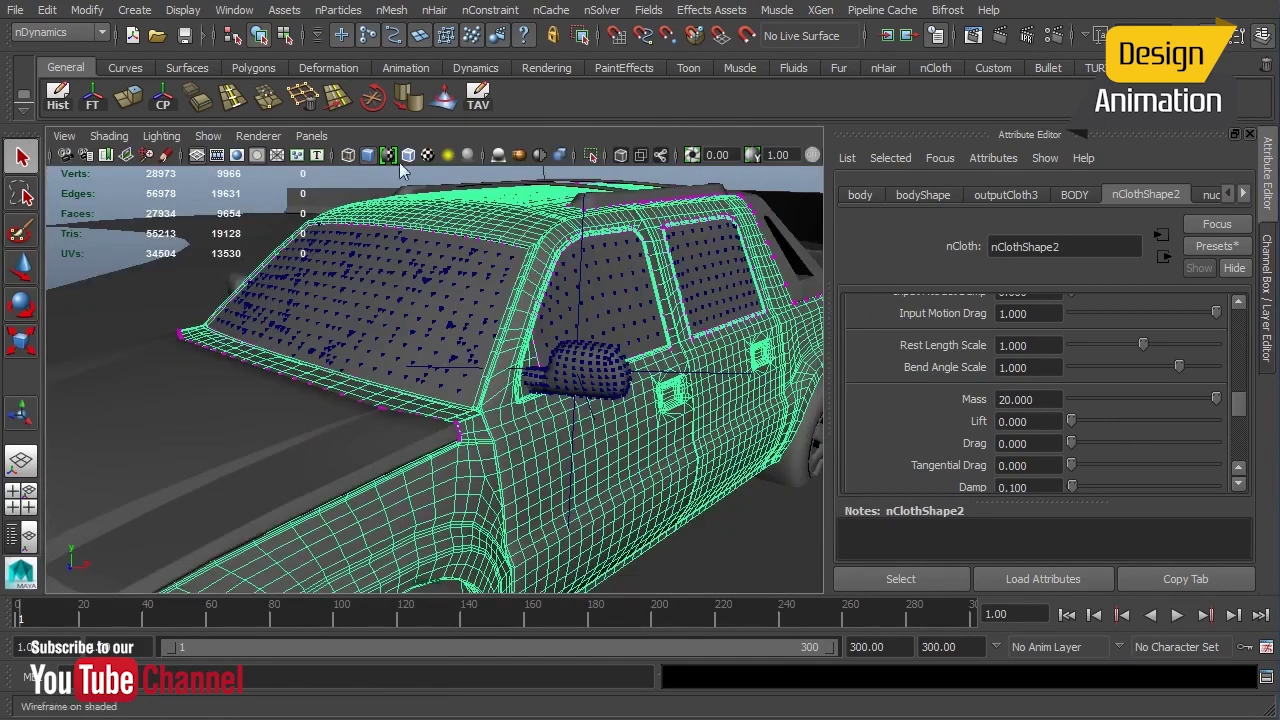
# Open the Hypergraph Hierarchy window for the selected truck body and place it over the viewport
pyautogui.click(234, 10)
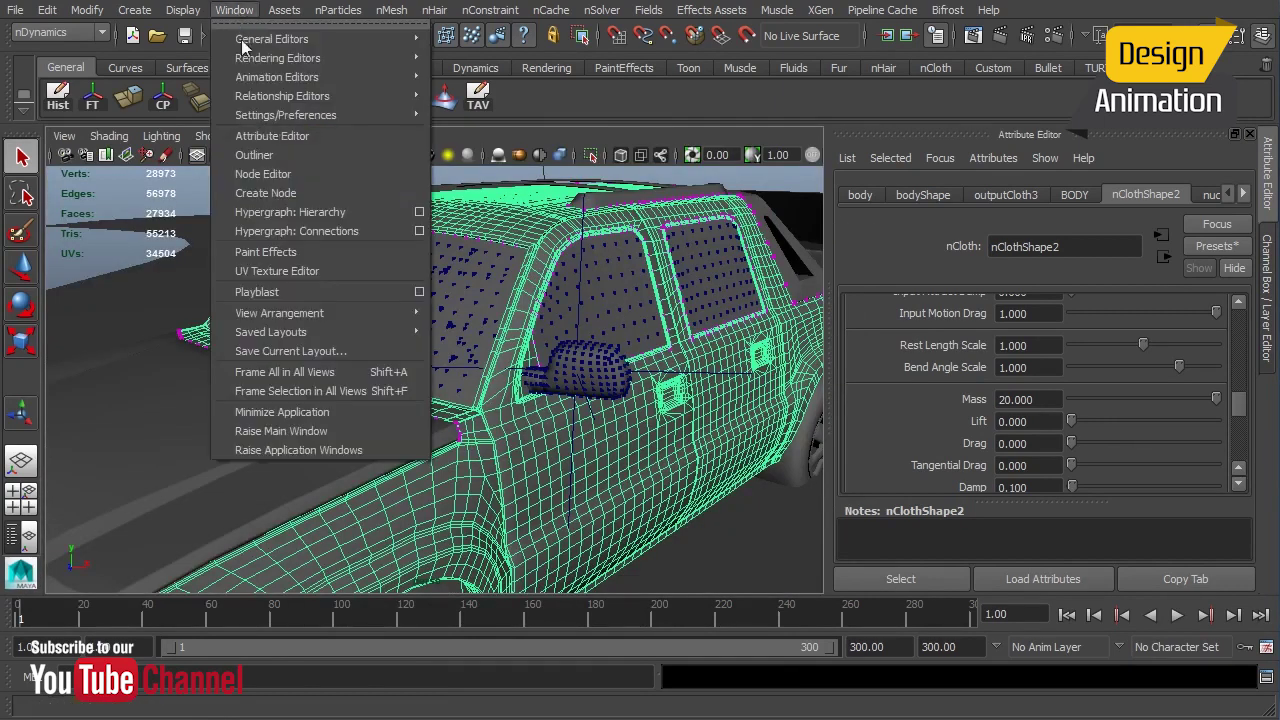
pyautogui.click(288, 212)
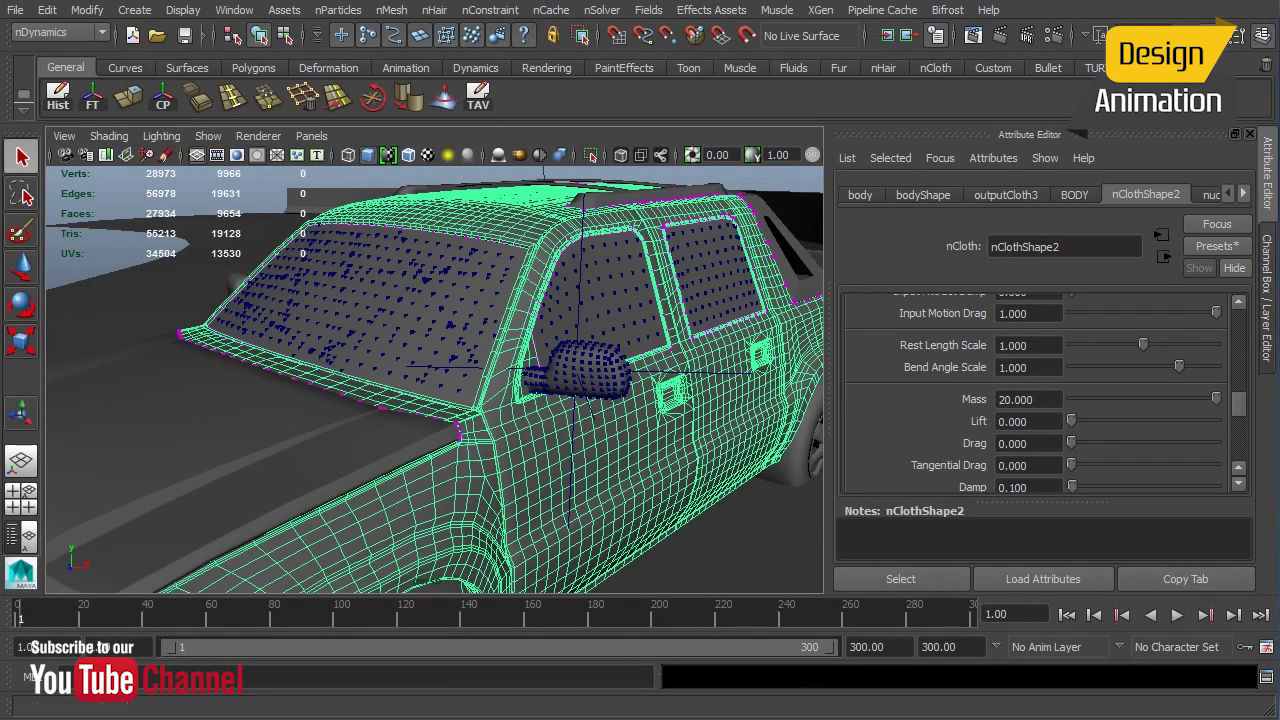
pyautogui.click(234, 9)
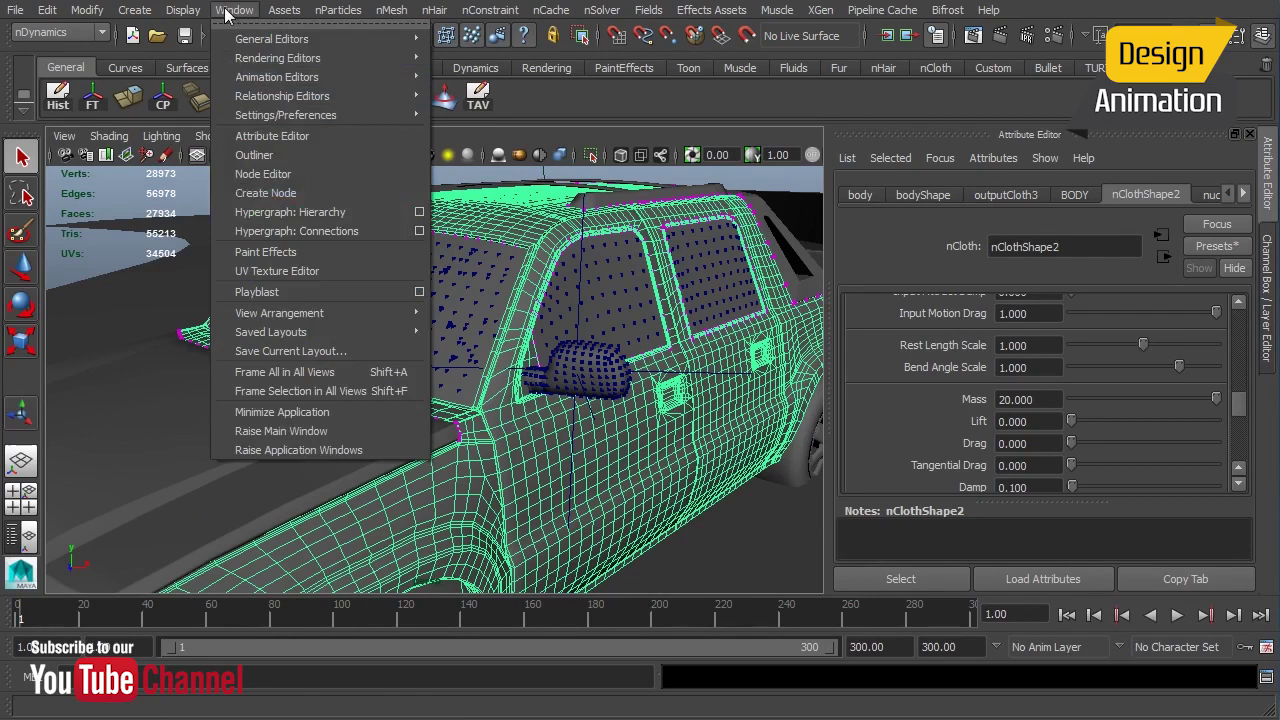
pyautogui.click(305, 212)
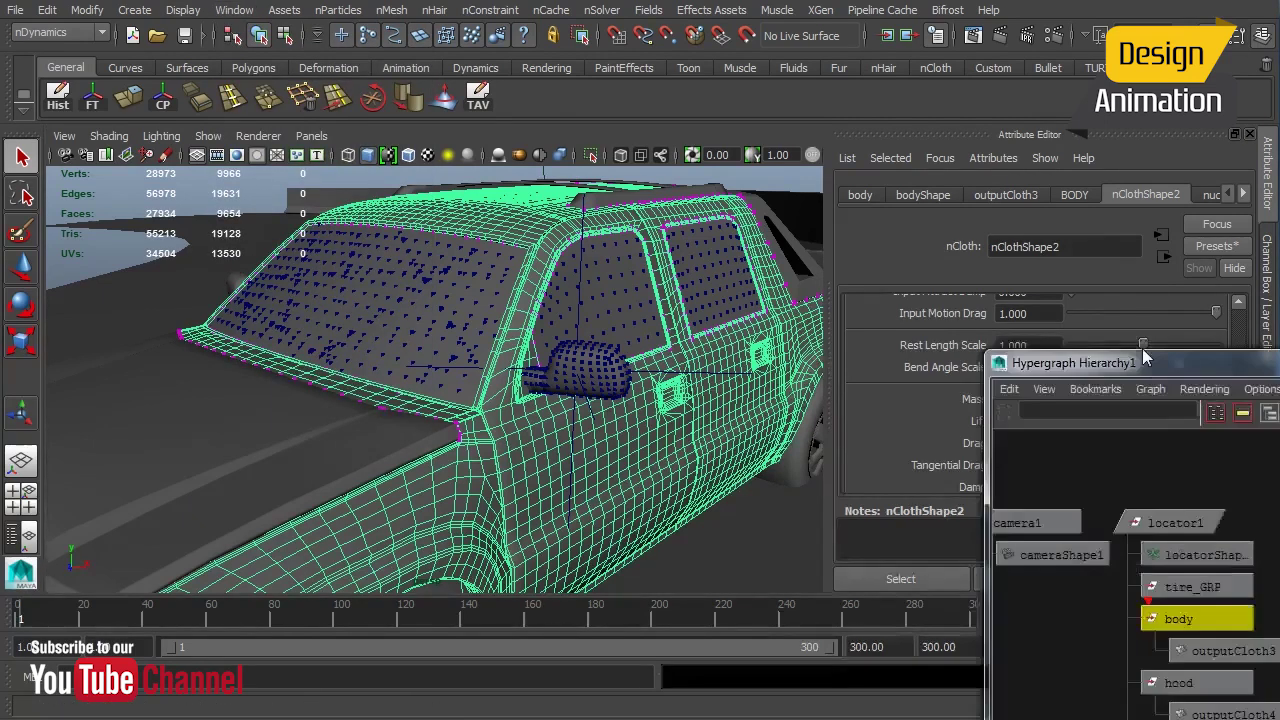
pyautogui.moveTo(1166, 352); pyautogui.dragTo(680, 80)
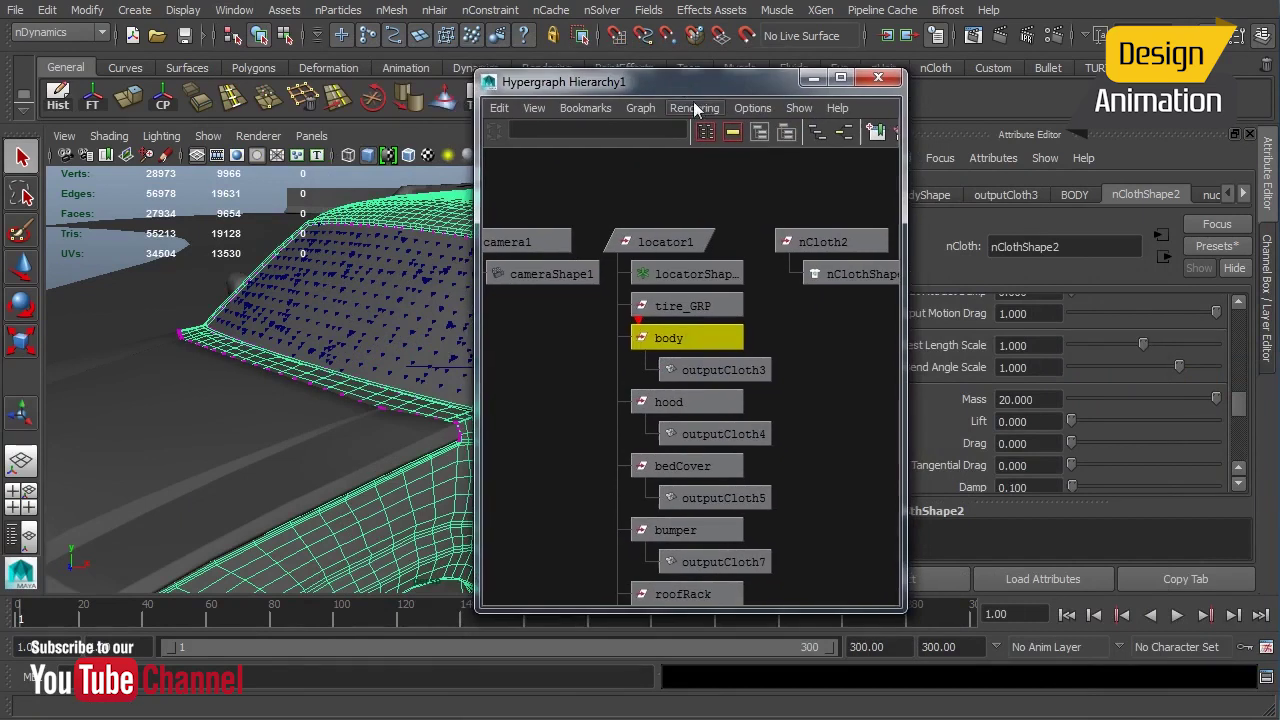
# Display the hidden shape nodes in the Hypergraph hierarchy and frame the body node with its child shapes
pyautogui.click(752, 108)
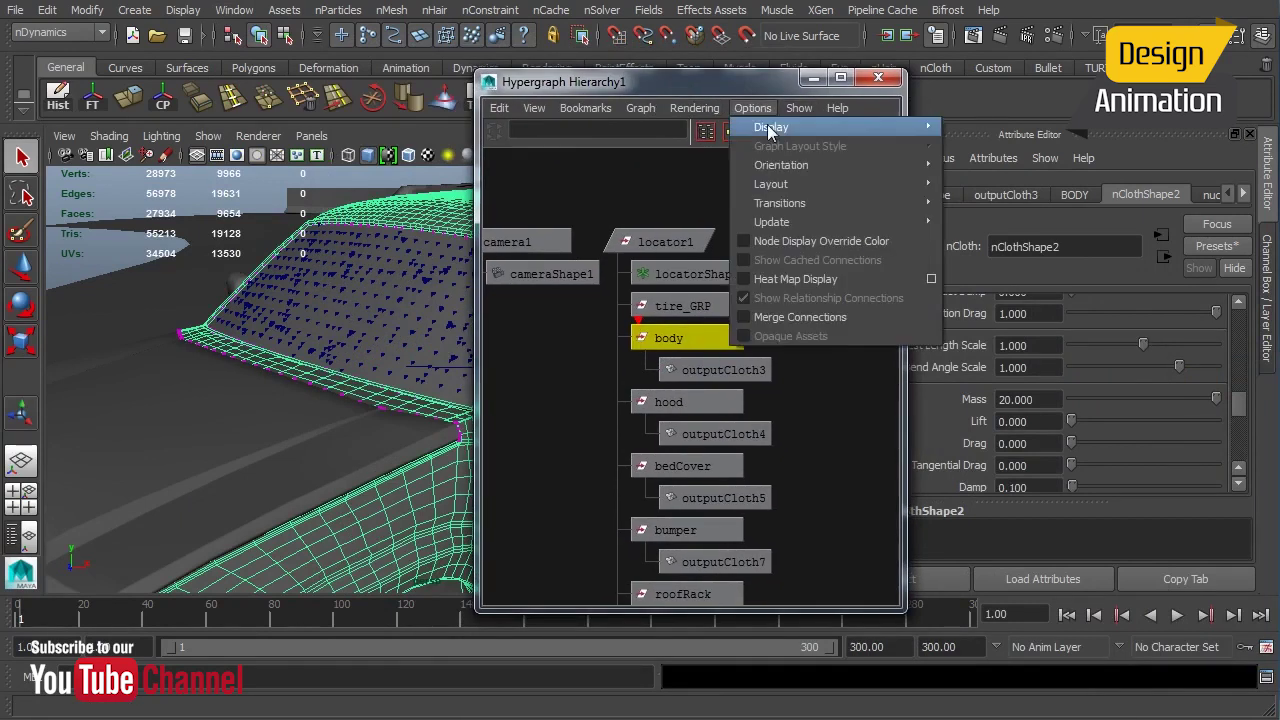
pyautogui.moveTo(771, 125)
pyautogui.click(743, 83)
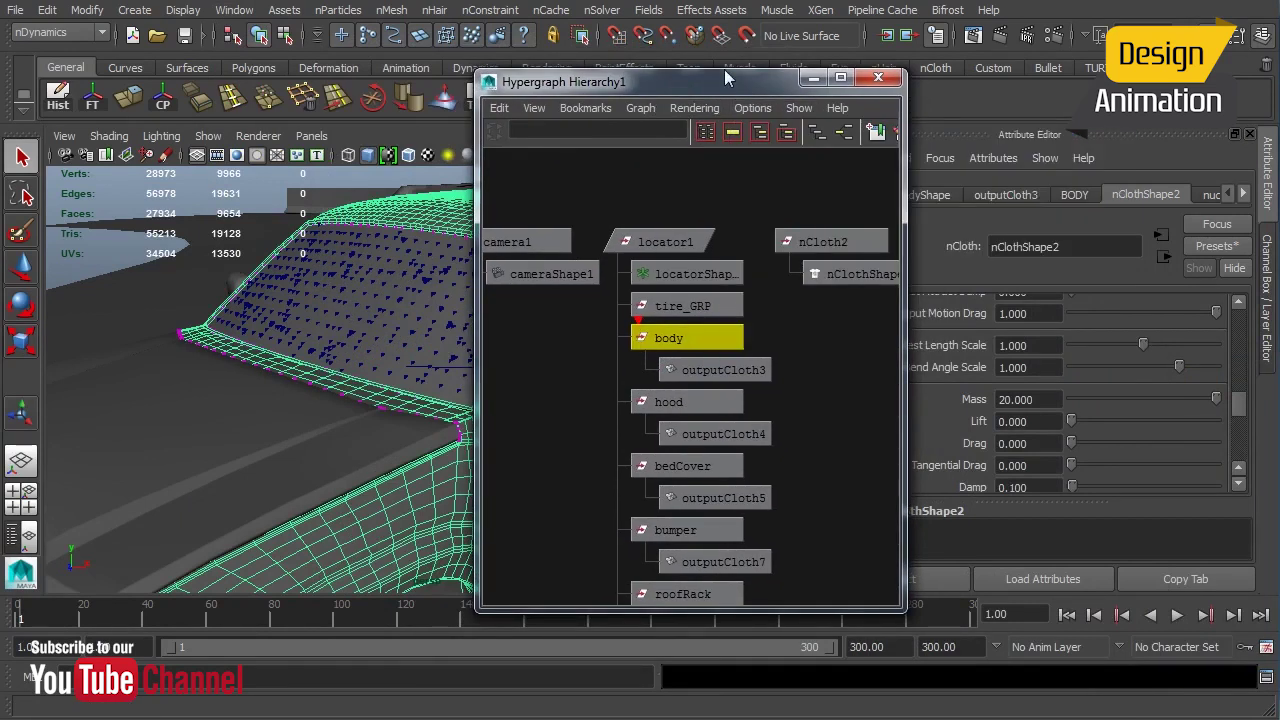
pyautogui.moveTo(735, 77); pyautogui.dragTo(724, 66)
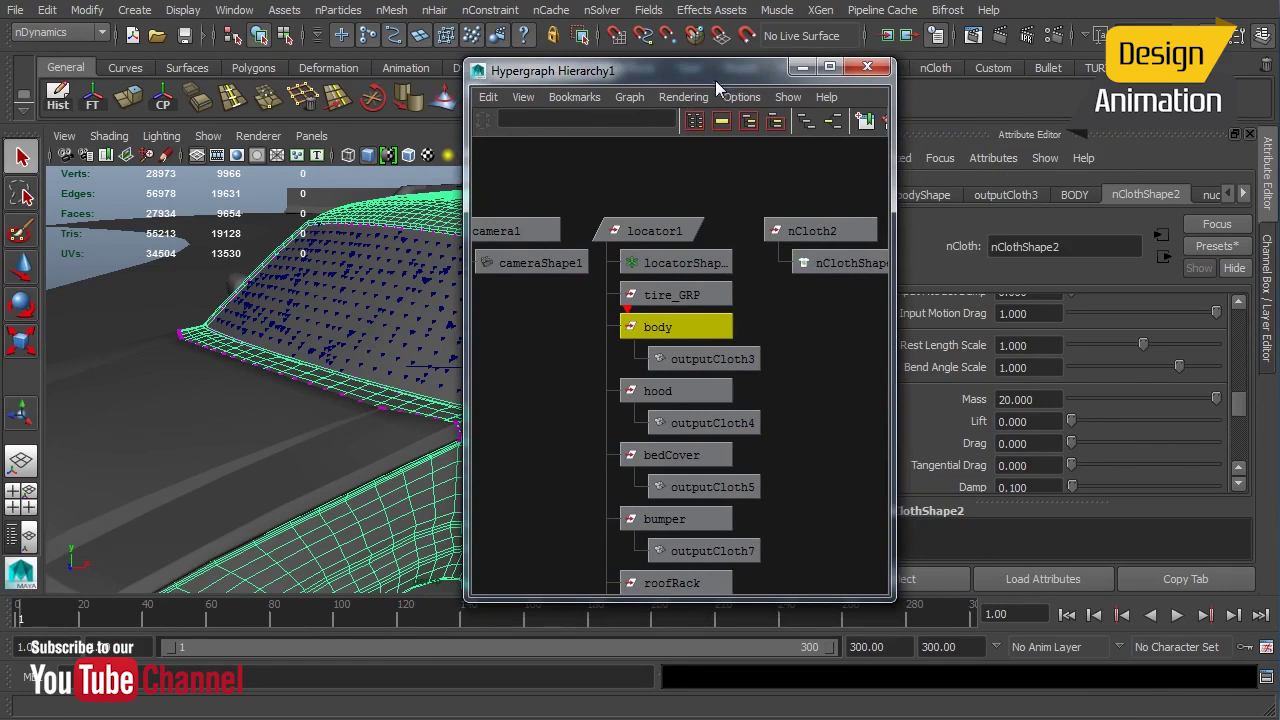
pyautogui.click(741, 96)
pyautogui.moveTo(785, 119)
pyautogui.click(1000, 137)
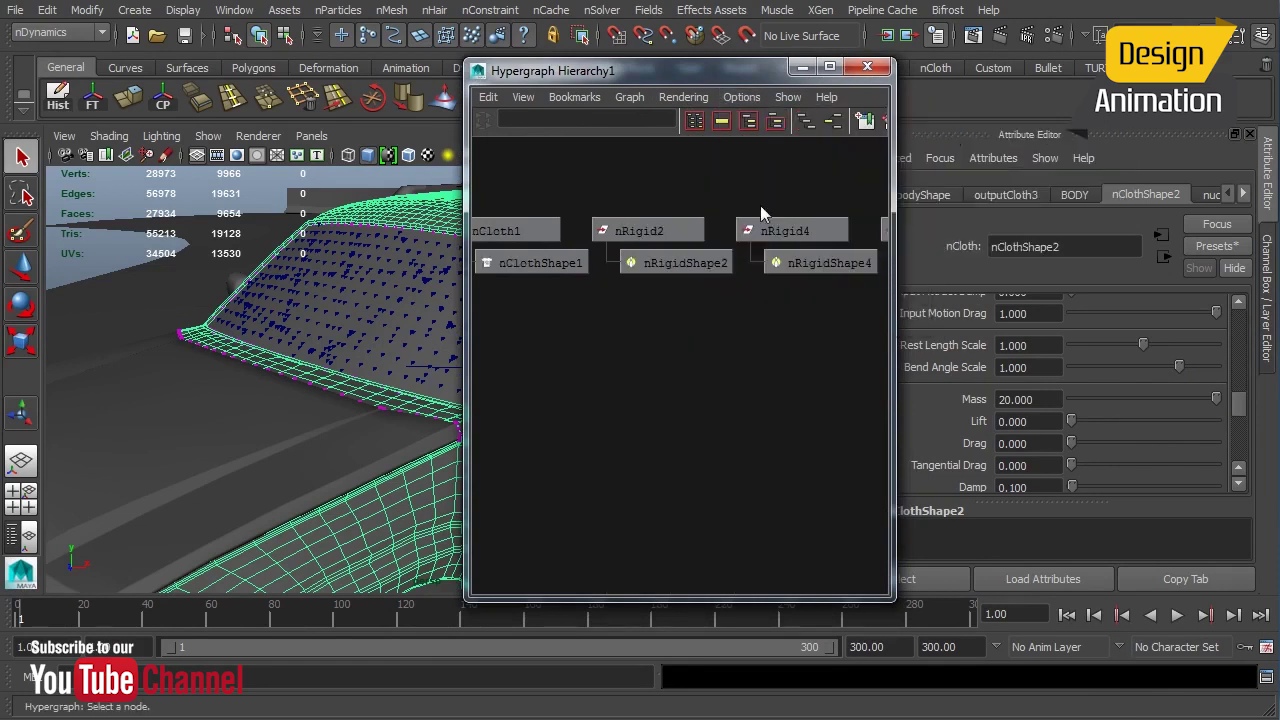
pyautogui.press('f')
pyautogui.scroll(-3, 664, 333)
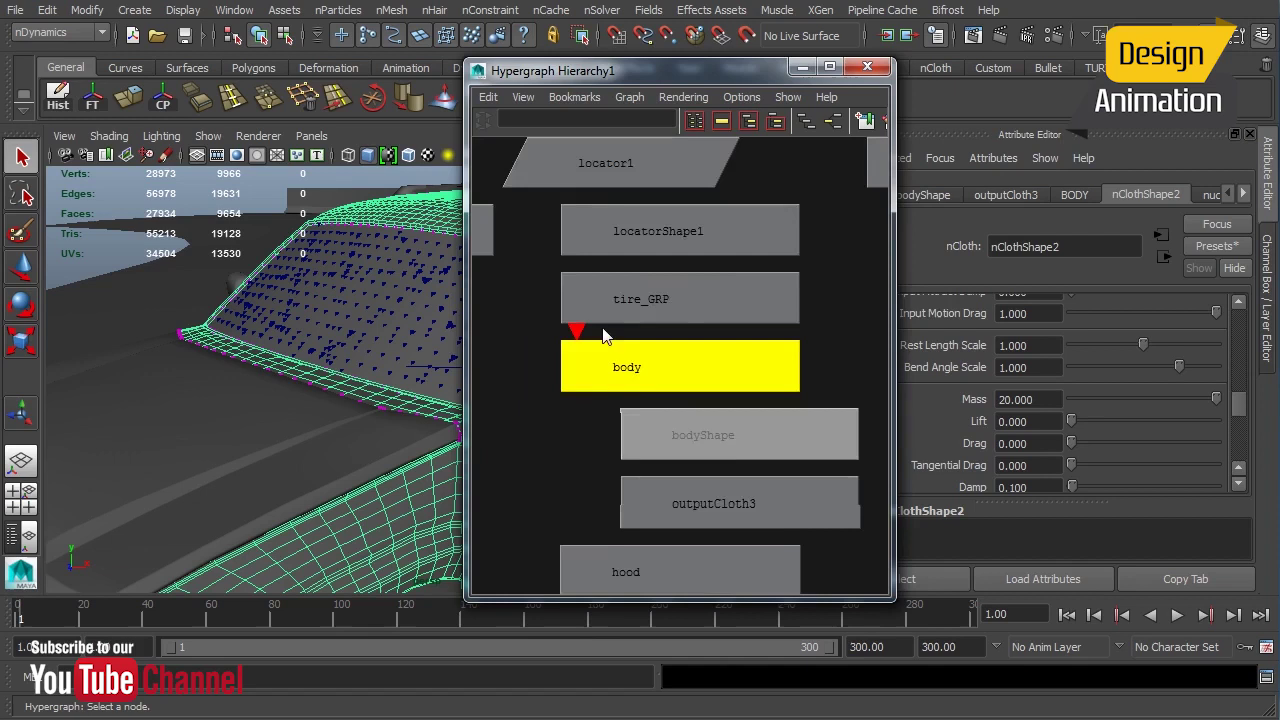
pyautogui.keyDown('alt'); pyautogui.moveTo(674, 360); pyautogui.dragTo(671, 247, button='middle'); pyautogui.keyUp('alt')
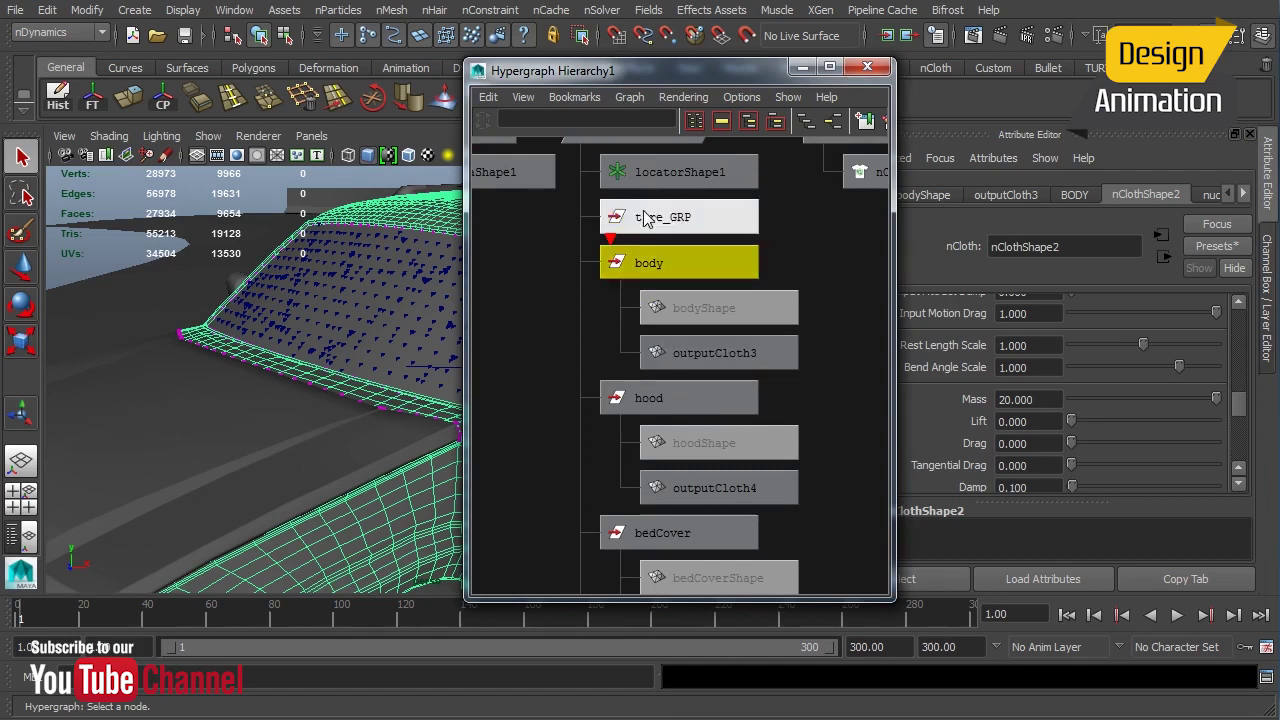
# Switch the truck body nCloth to display its input mesh
pyautogui.moveTo(627, 80); pyautogui.dragTo(526, 82)
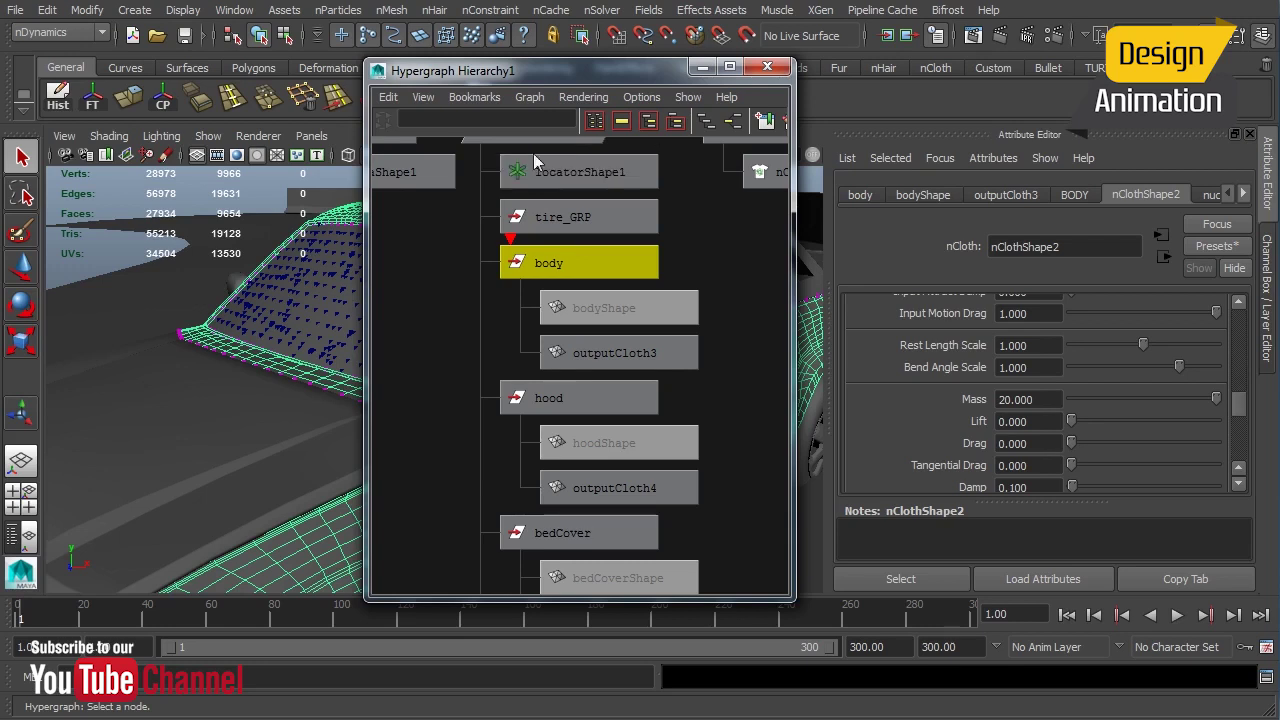
pyautogui.click(384, 12)
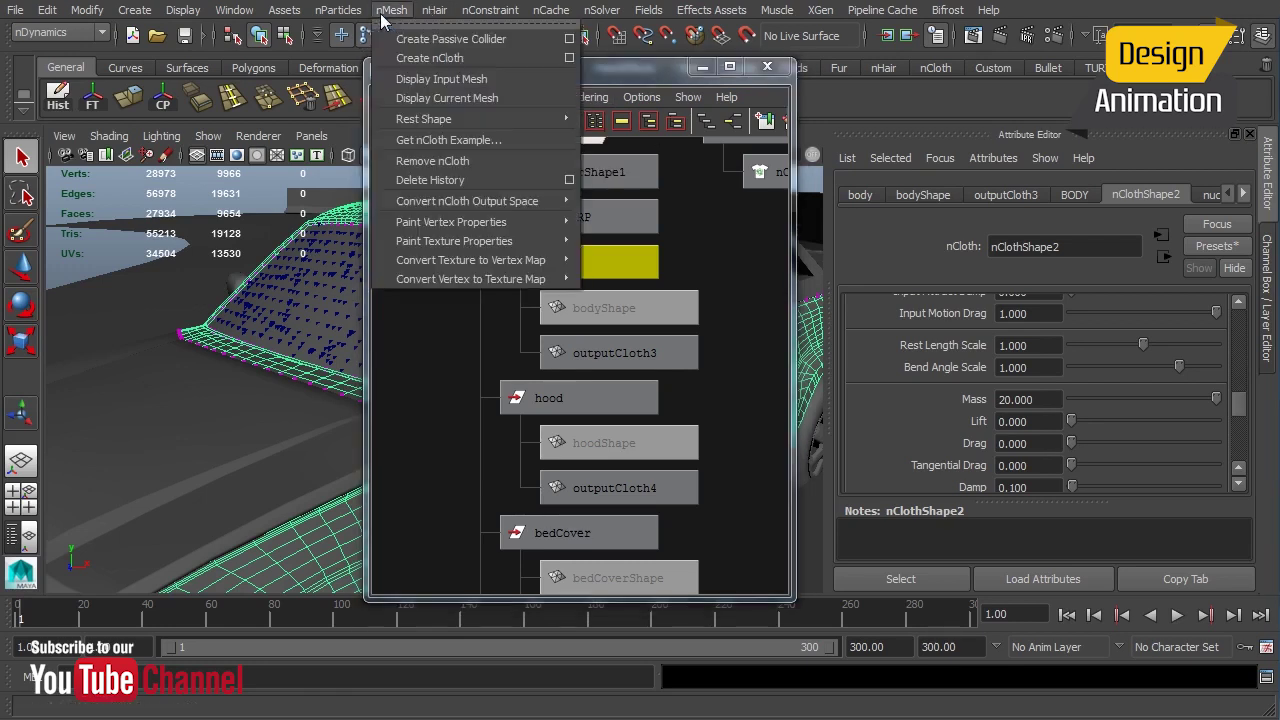
pyautogui.click(430, 79)
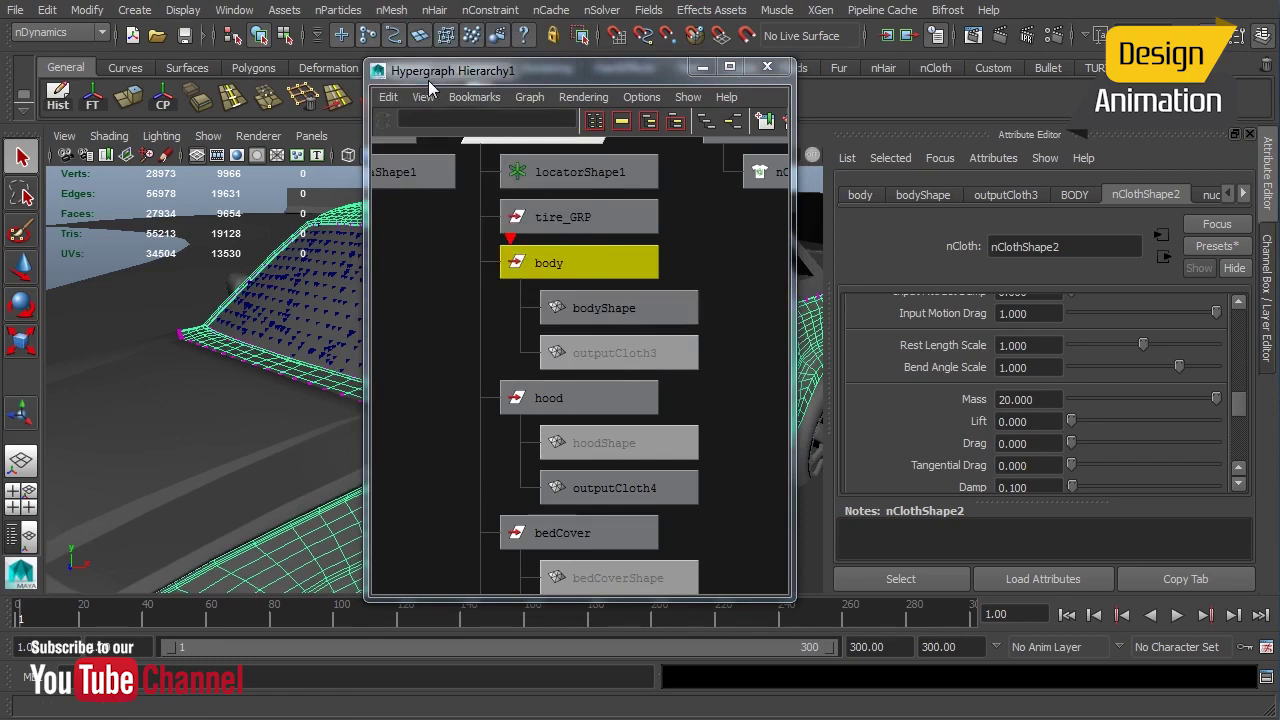
pyautogui.moveTo(540, 74); pyautogui.dragTo(886, 53)
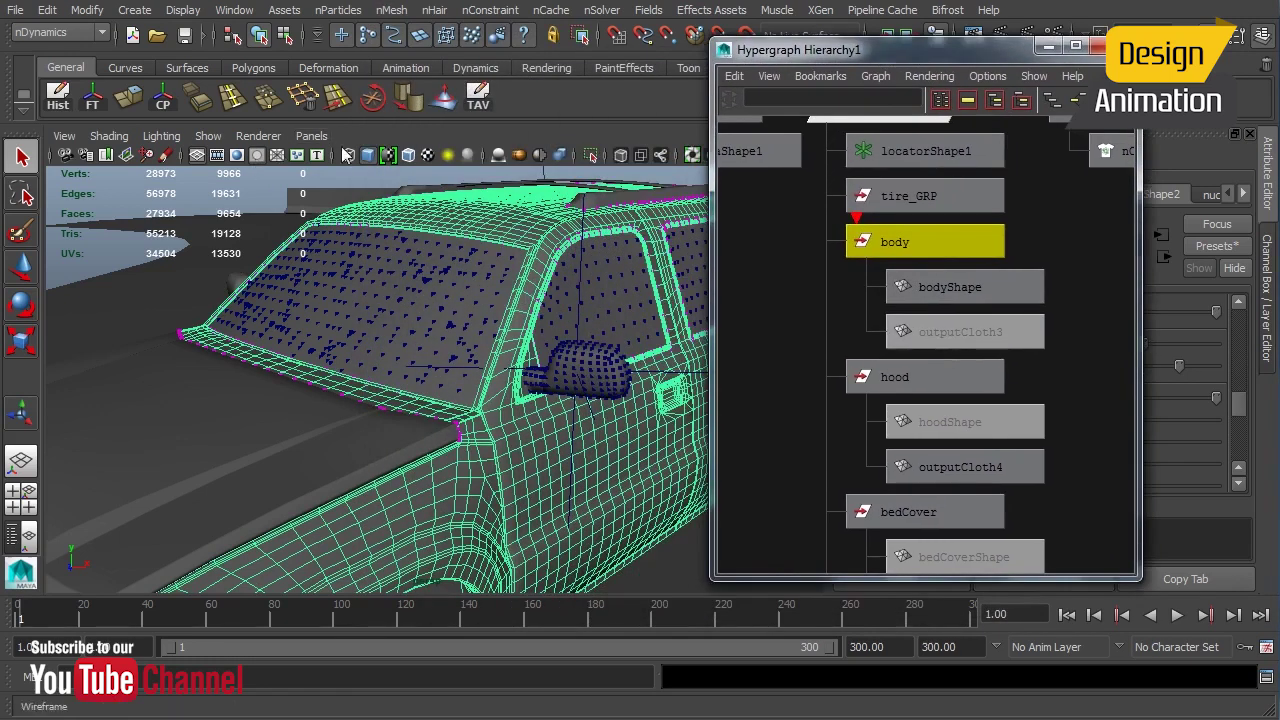
# Delete the UVs of the truck body mesh in the UV Texture Editor
pyautogui.press('space')
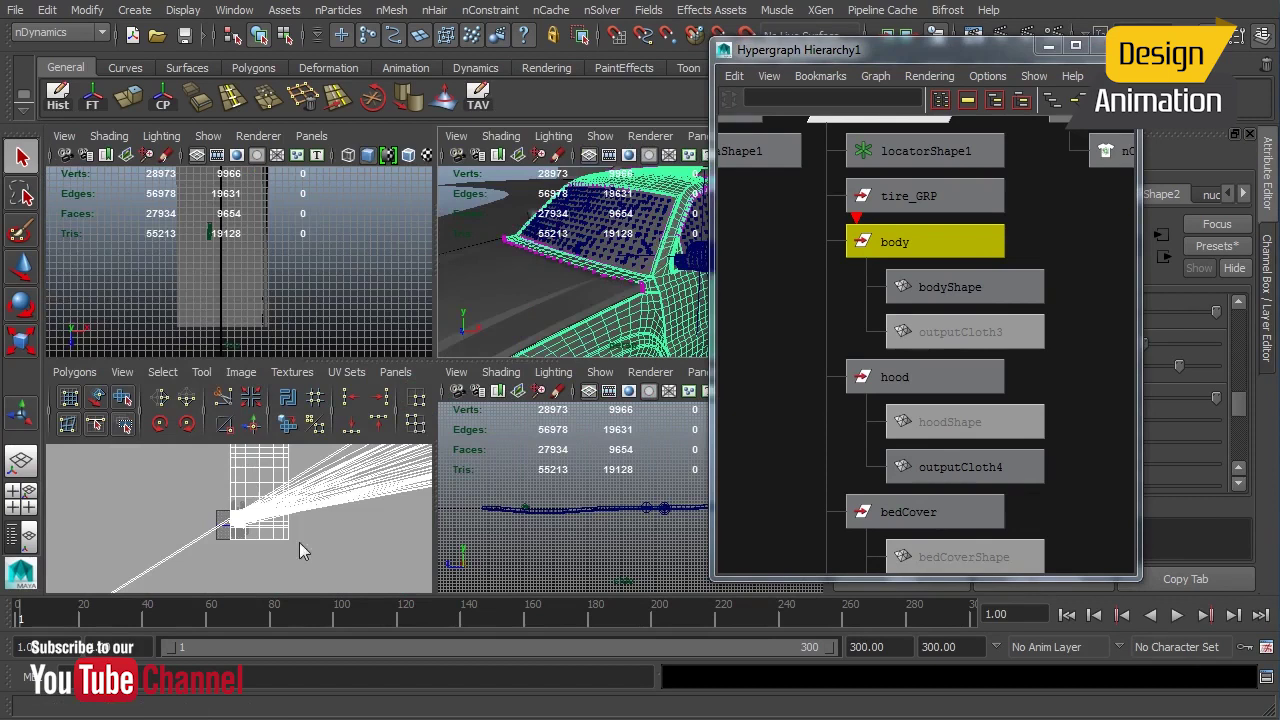
pyautogui.click(80, 372)
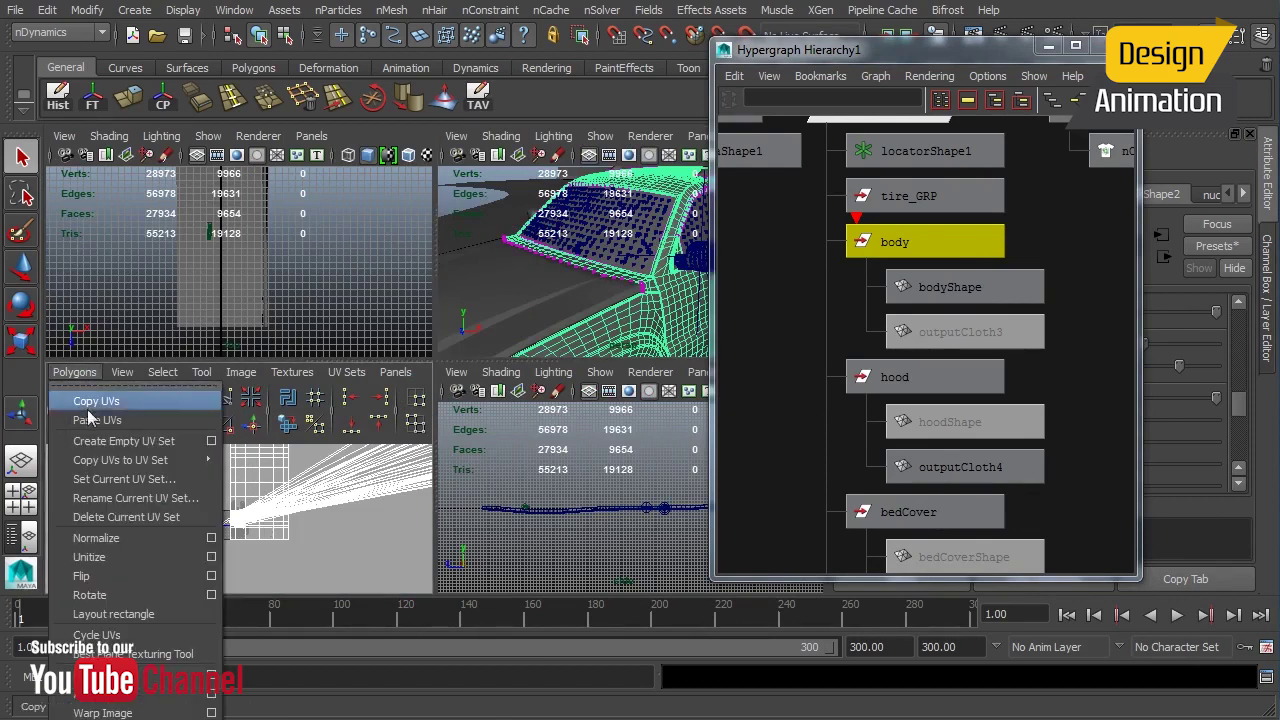
pyautogui.click(110, 673)
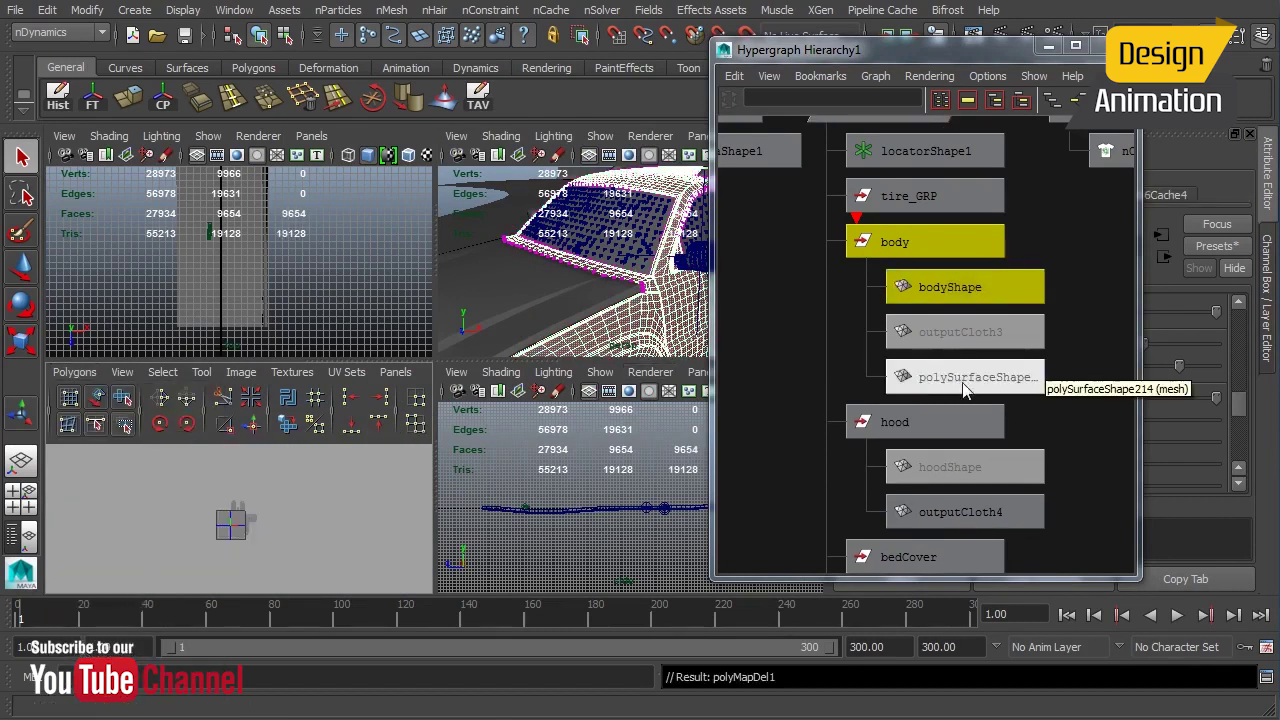
pyautogui.moveTo(920, 50); pyautogui.dragTo(977, 55)
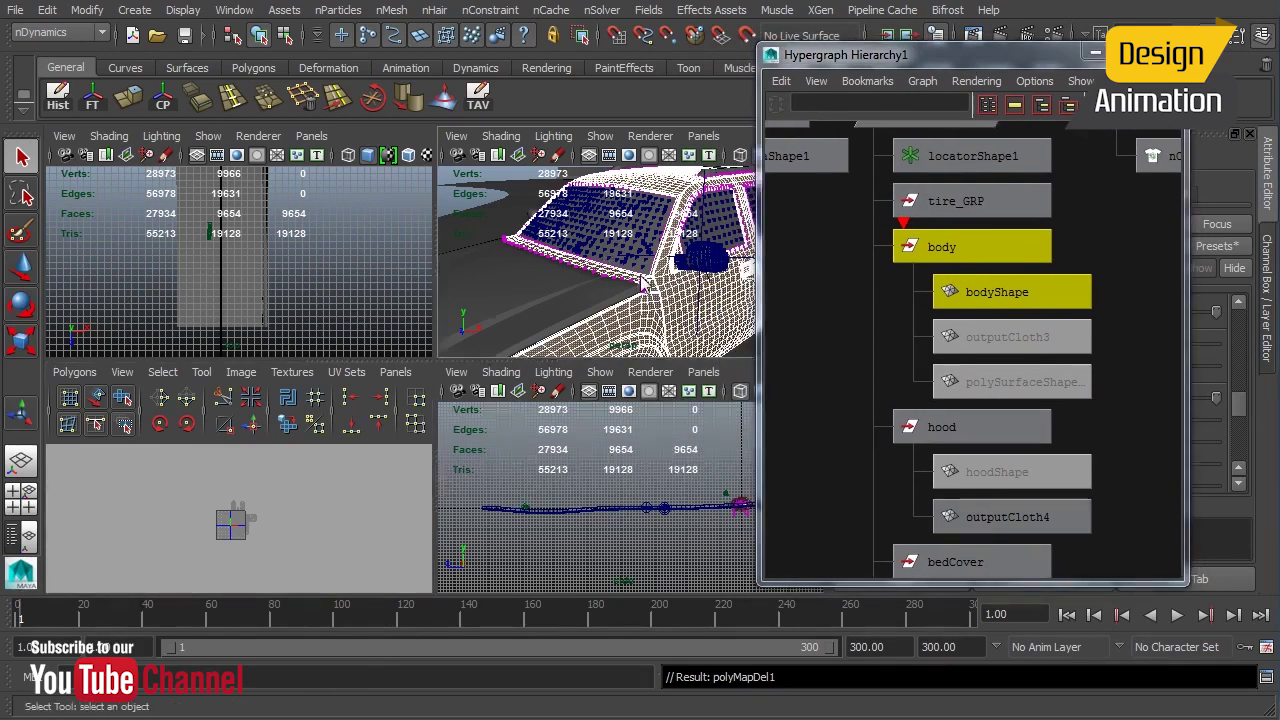
# Select the two body faces at the base of the driver's side mirror in face mode
pyautogui.press('space')
pyautogui.keyDown('alt'); pyautogui.moveTo(385, 450); pyautogui.dragTo(532, 466, button='right'); pyautogui.keyUp('alt')
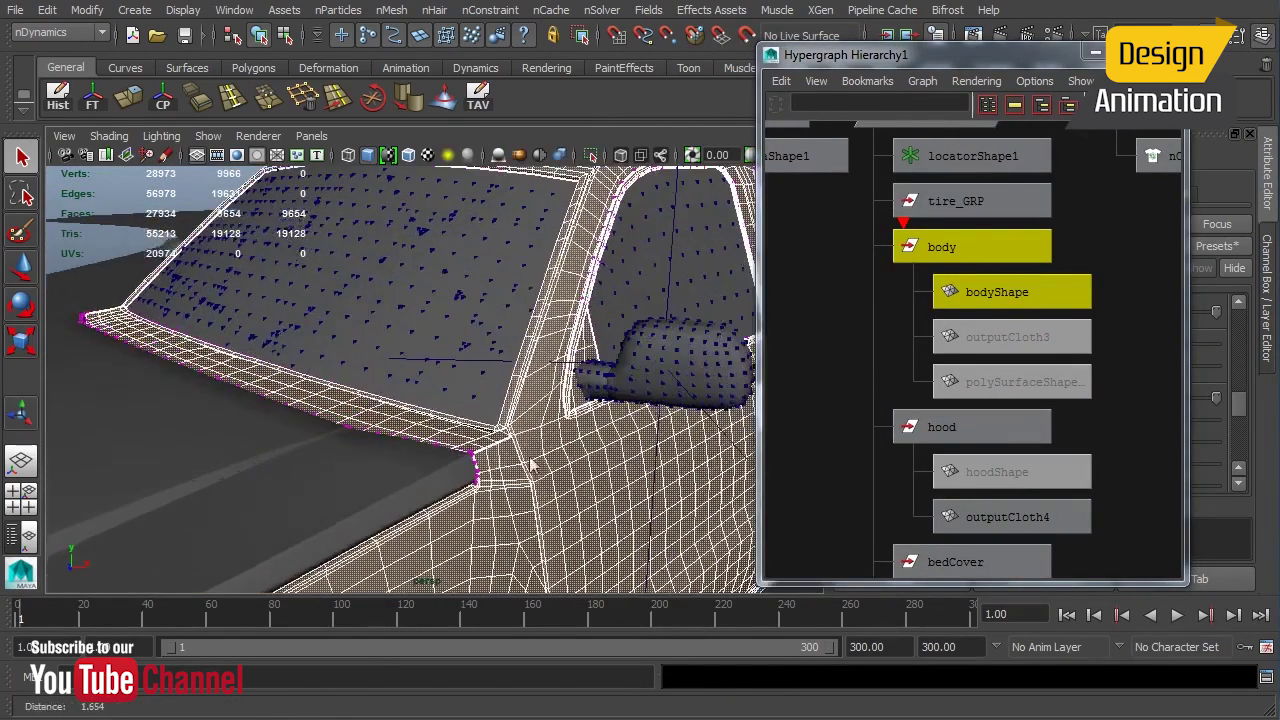
pyautogui.click(586, 408)
pyautogui.scroll(-2, 590, 450)
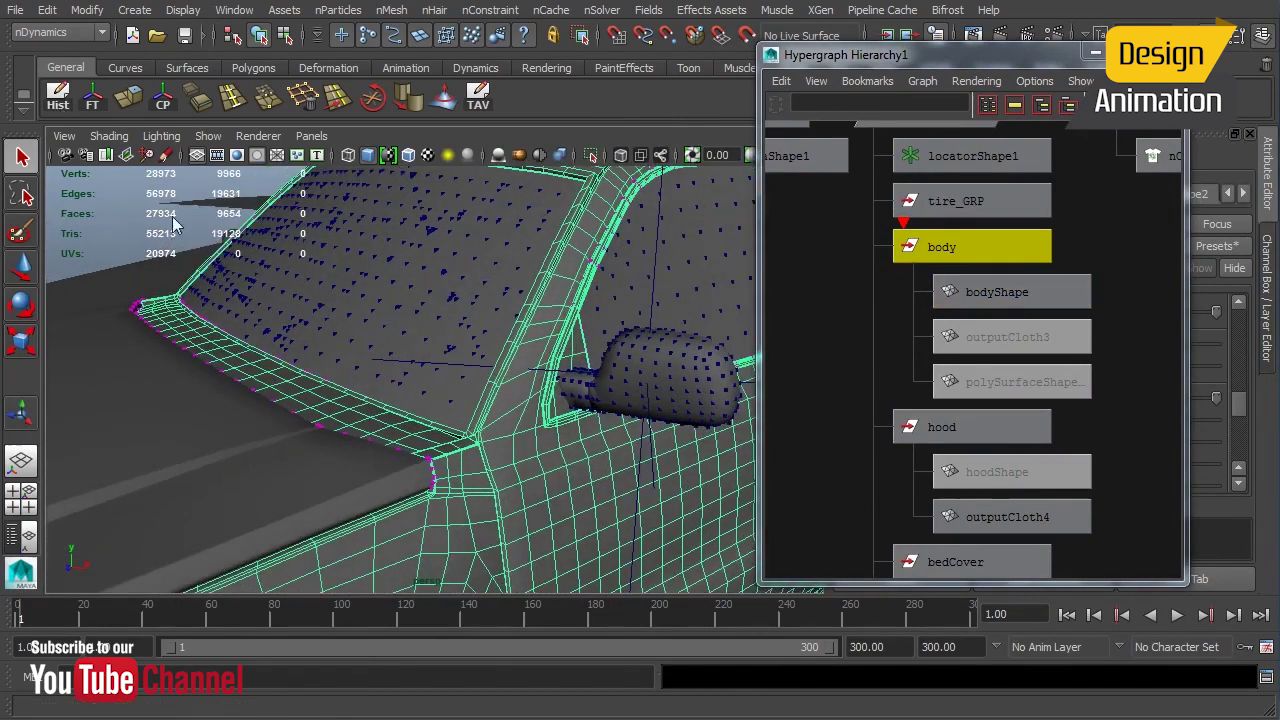
pyautogui.moveTo(560, 402); pyautogui.dragTo(567, 447, button='right')
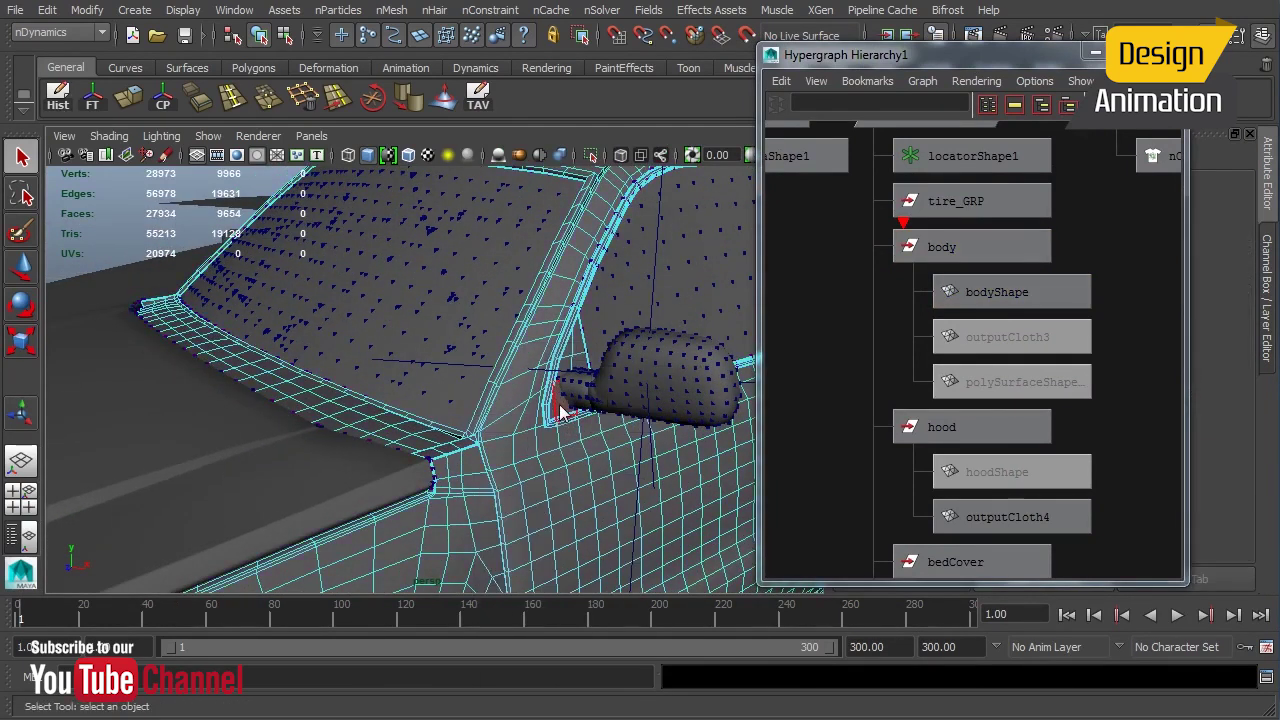
pyautogui.click(560, 410)
pyautogui.keyDown('alt'); pyautogui.moveTo(560, 410); pyautogui.dragTo(345, 350); pyautogui.keyUp('alt')
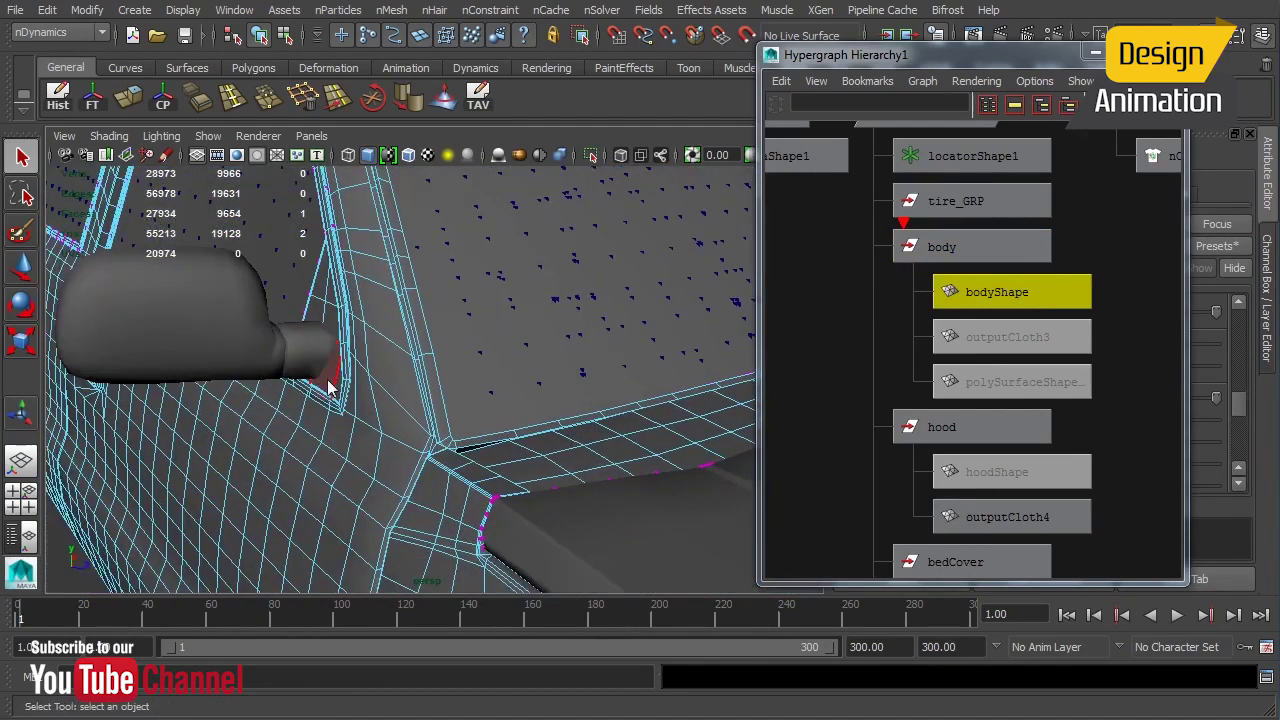
pyautogui.keyDown('shift'); pyautogui.click(335, 385); pyautogui.keyUp('shift')
# Planar-map the two selected body faces at the mirror bases, fitting the projection to the bounding box and projecting from the camera
pyautogui.keyDown('alt'); pyautogui.moveTo(572, 377); pyautogui.dragTo(391, 446); pyautogui.keyUp('alt')
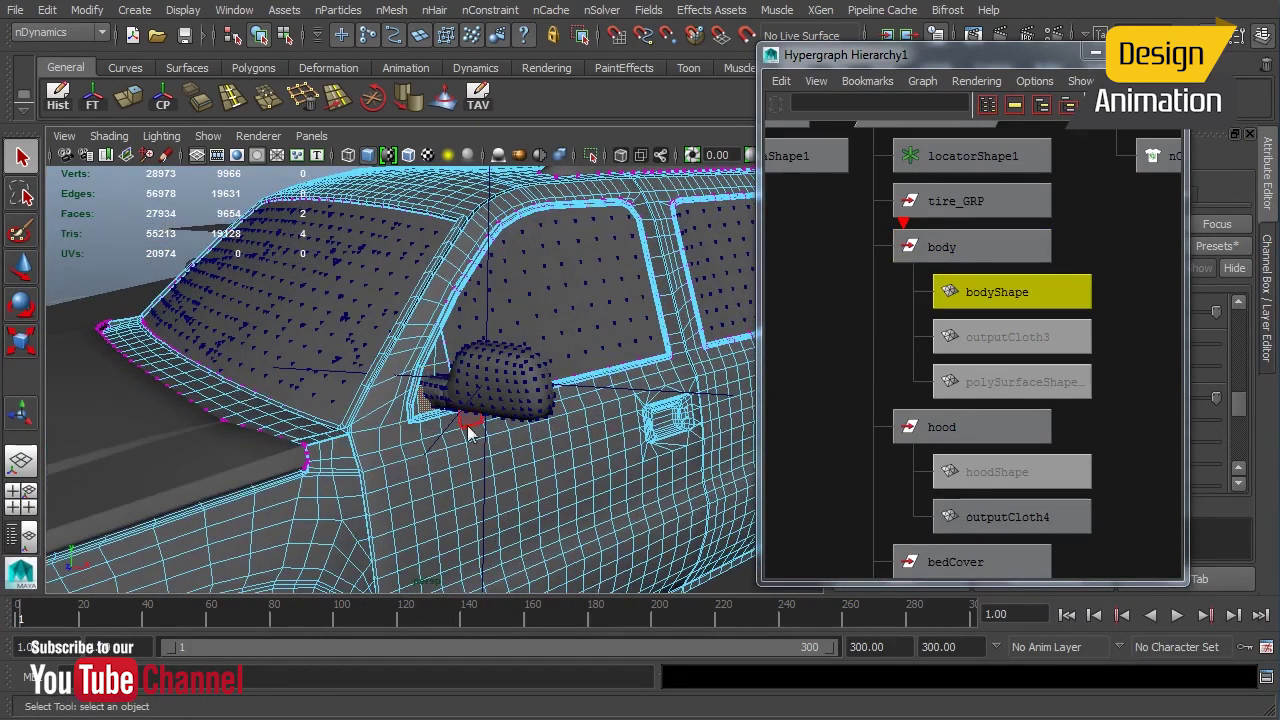
pyautogui.keyDown('alt'); pyautogui.moveTo(467, 425); pyautogui.dragTo(413, 434); pyautogui.keyUp('alt')
pyautogui.click(60, 38)
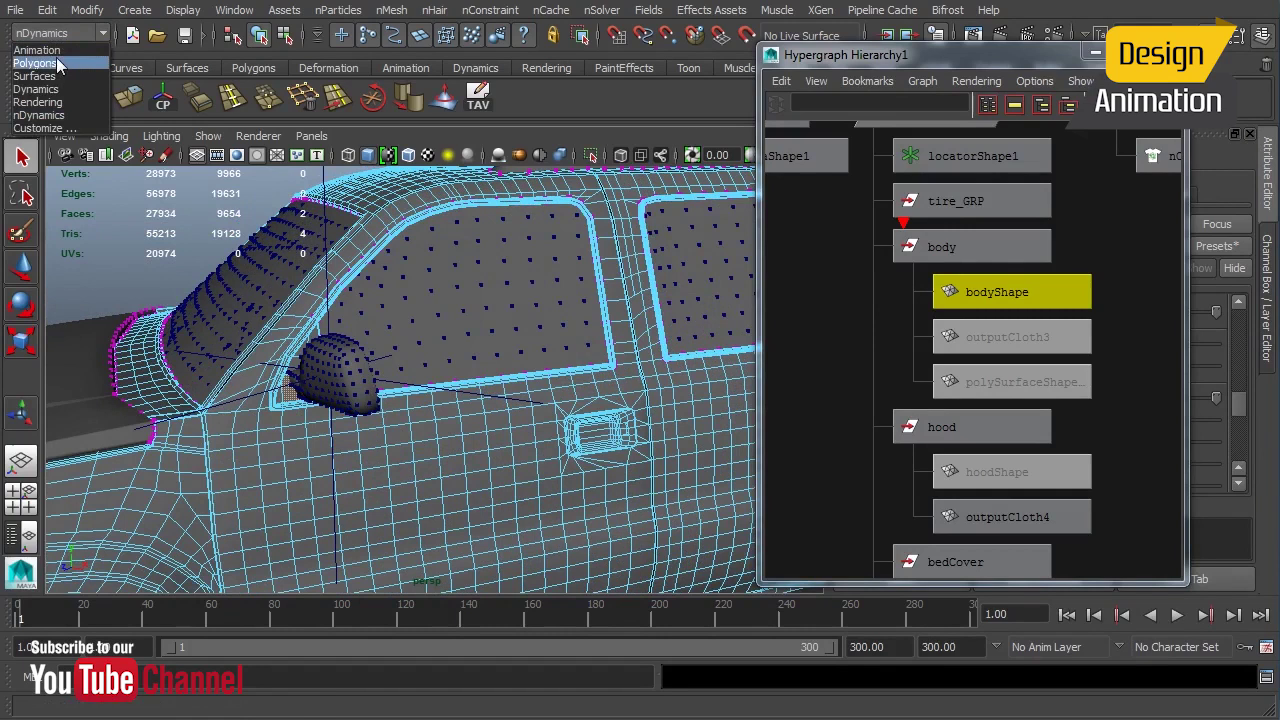
pyautogui.click(56, 62)
pyautogui.keyDown('alt'); pyautogui.moveTo(468, 340); pyautogui.dragTo(465, 379); pyautogui.keyUp('alt')
pyautogui.click(647, 10)
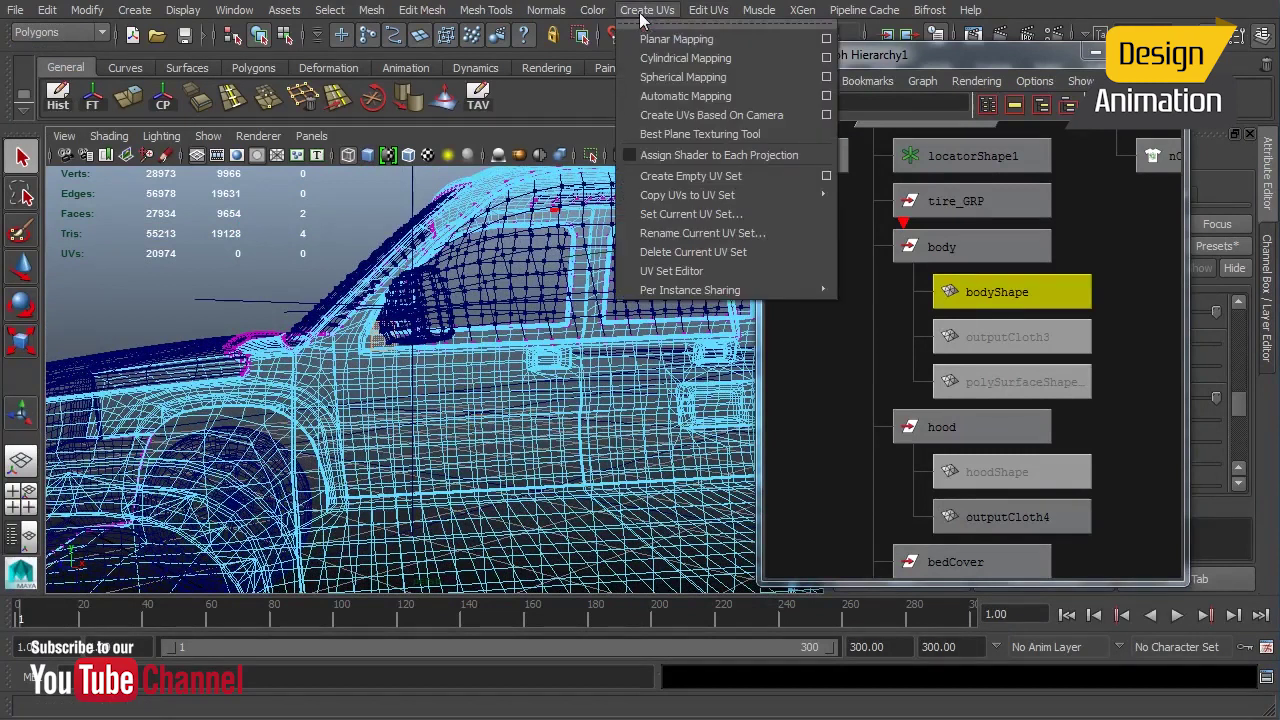
pyautogui.click(826, 39)
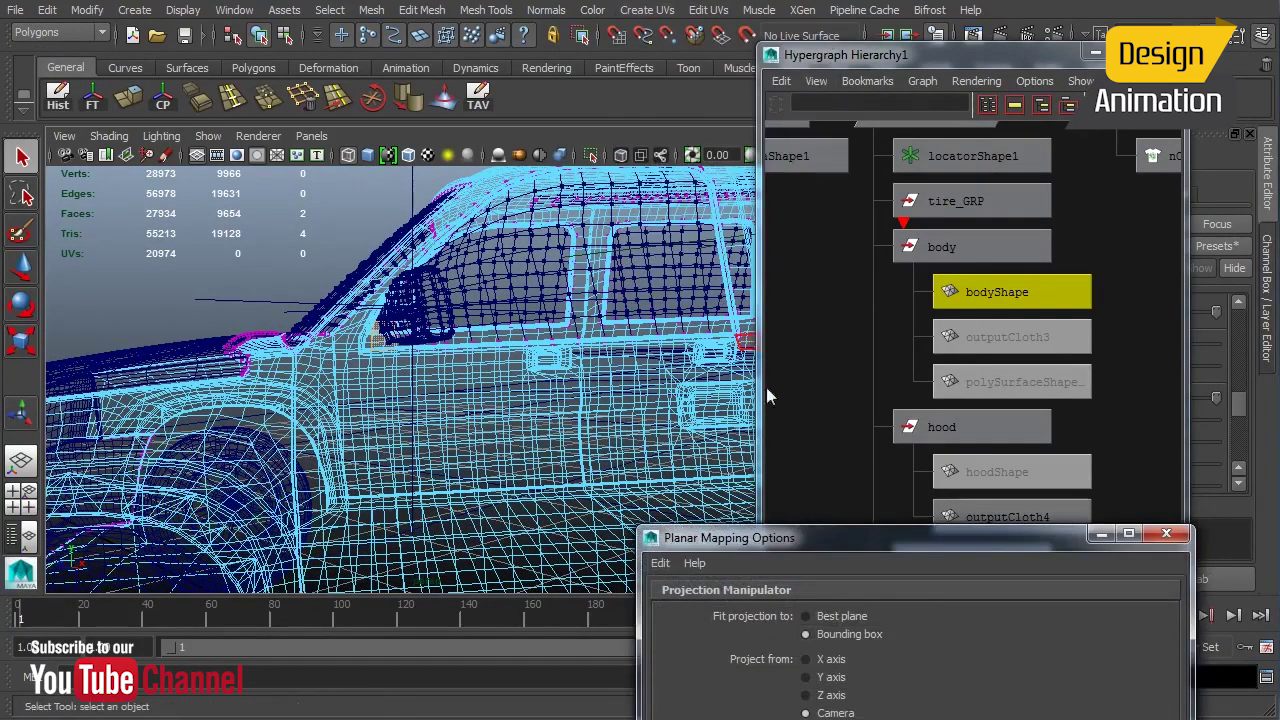
pyautogui.moveTo(802, 526); pyautogui.dragTo(759, 132)
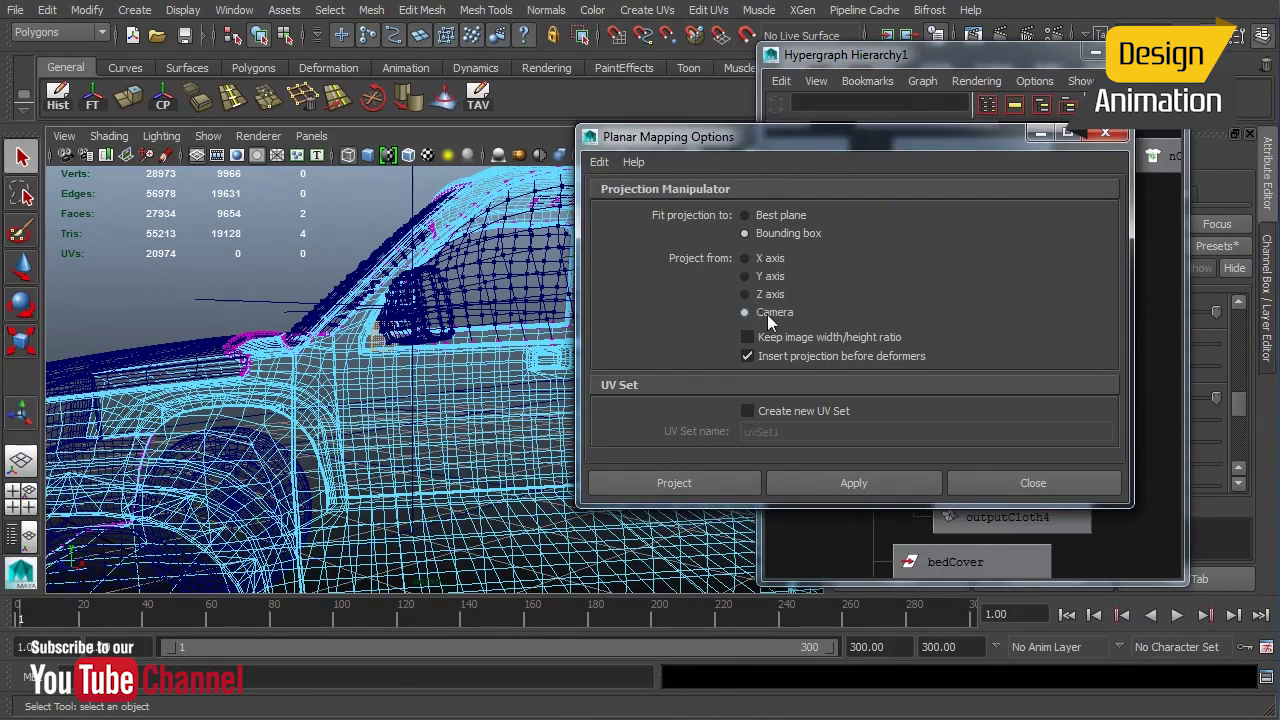
pyautogui.click(694, 483)
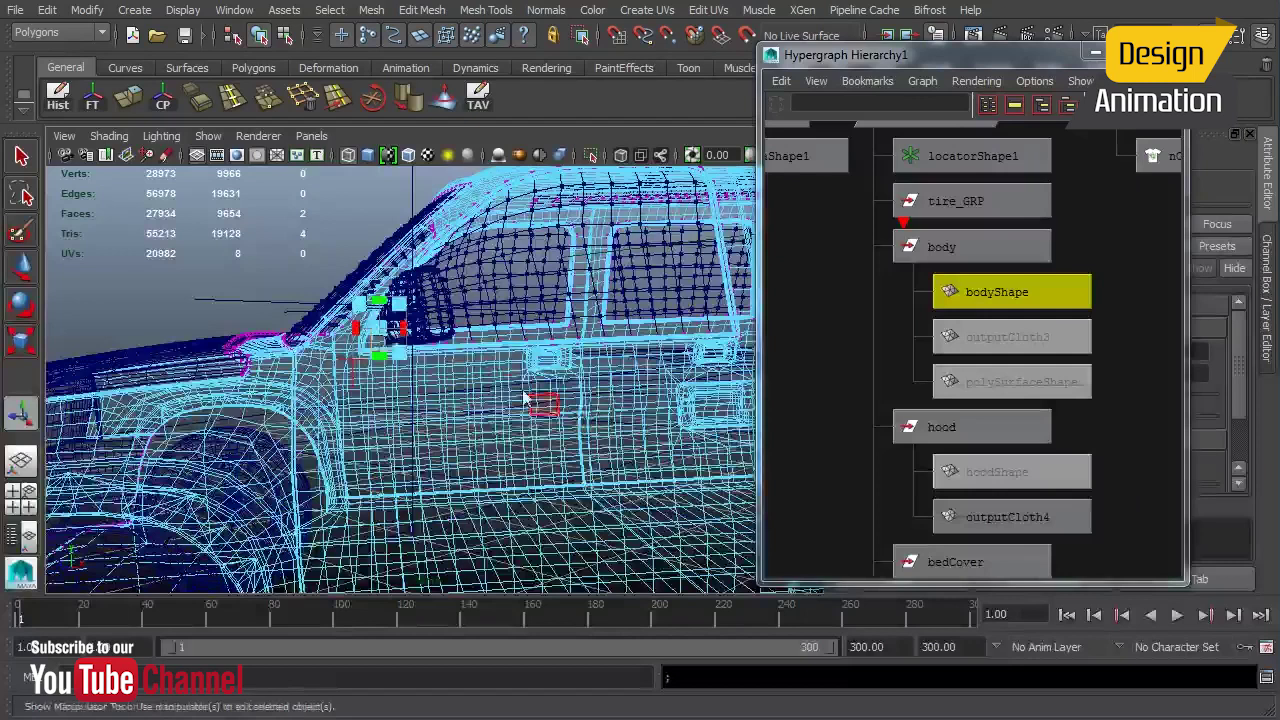
# Examine the UV layout of the two mapped faces in the UV Texture Editor
pyautogui.press('space')
pyautogui.press('space')
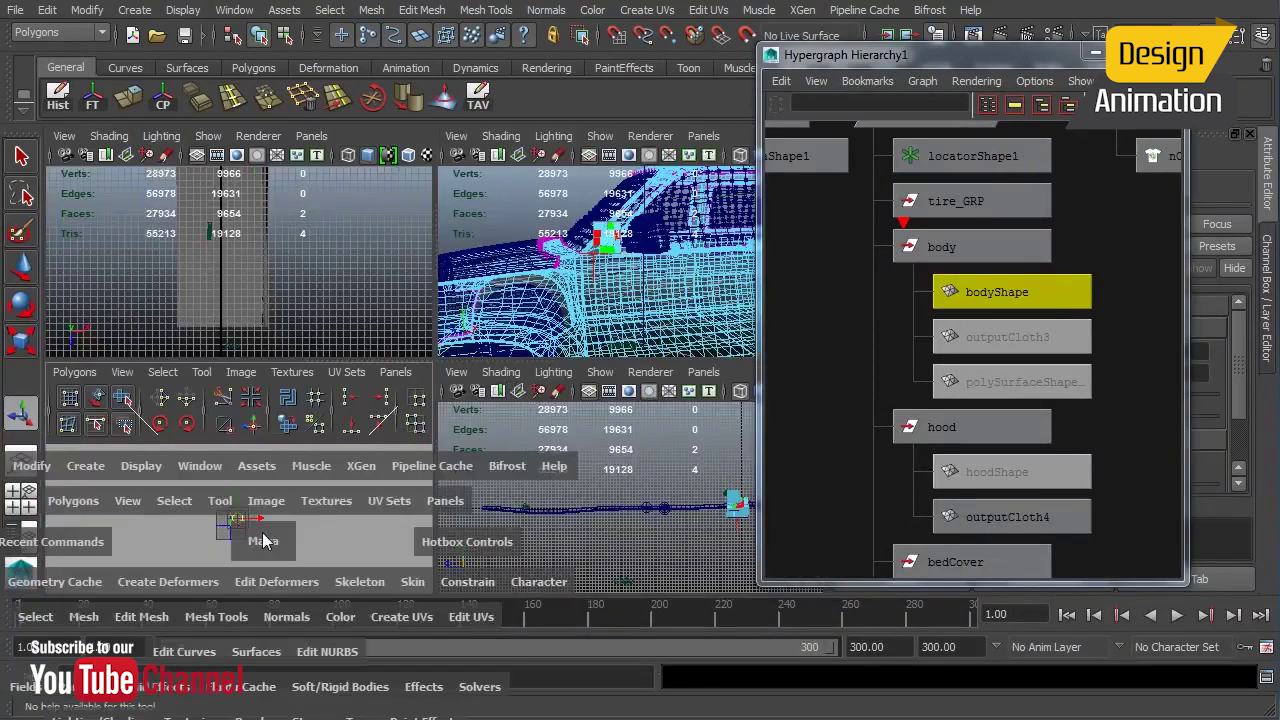
pyautogui.keyDown('alt'); pyautogui.moveTo(260, 440); pyautogui.dragTo(1000, 446, button='right'); pyautogui.keyUp('alt')
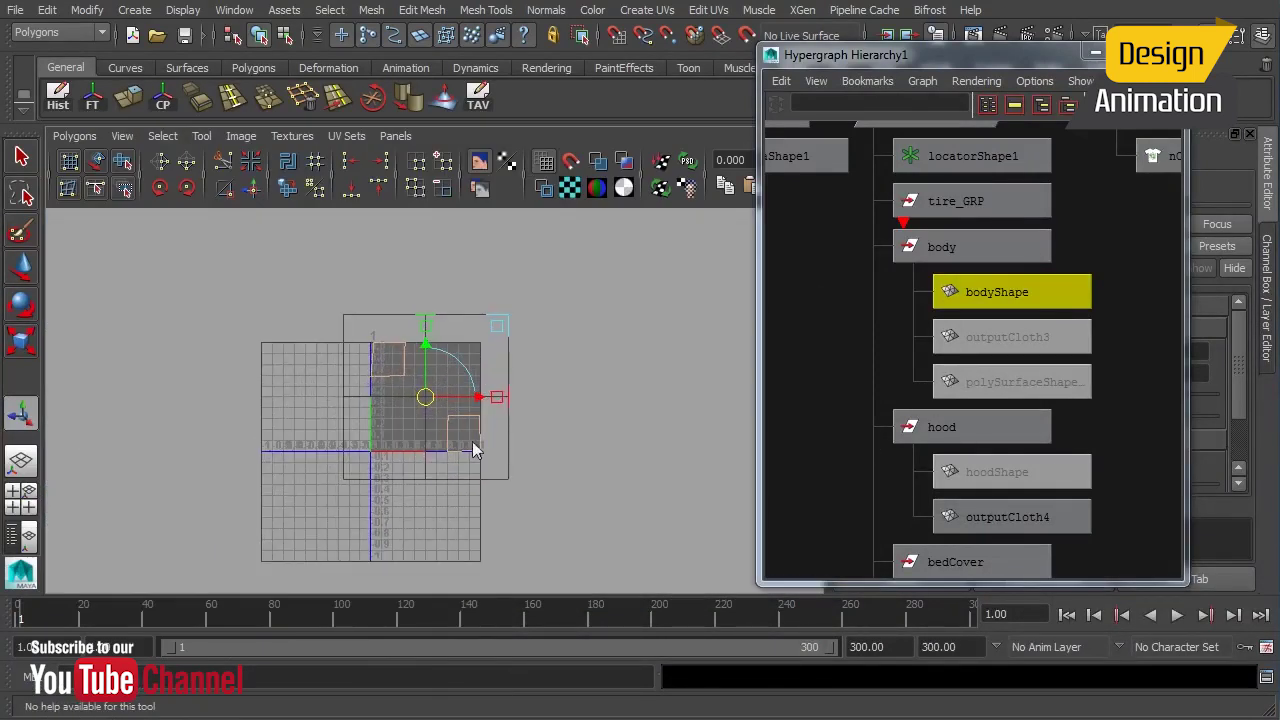
pyautogui.keyDown('alt'); pyautogui.moveTo(473, 443); pyautogui.dragTo(681, 451, button='right'); pyautogui.keyUp('alt')
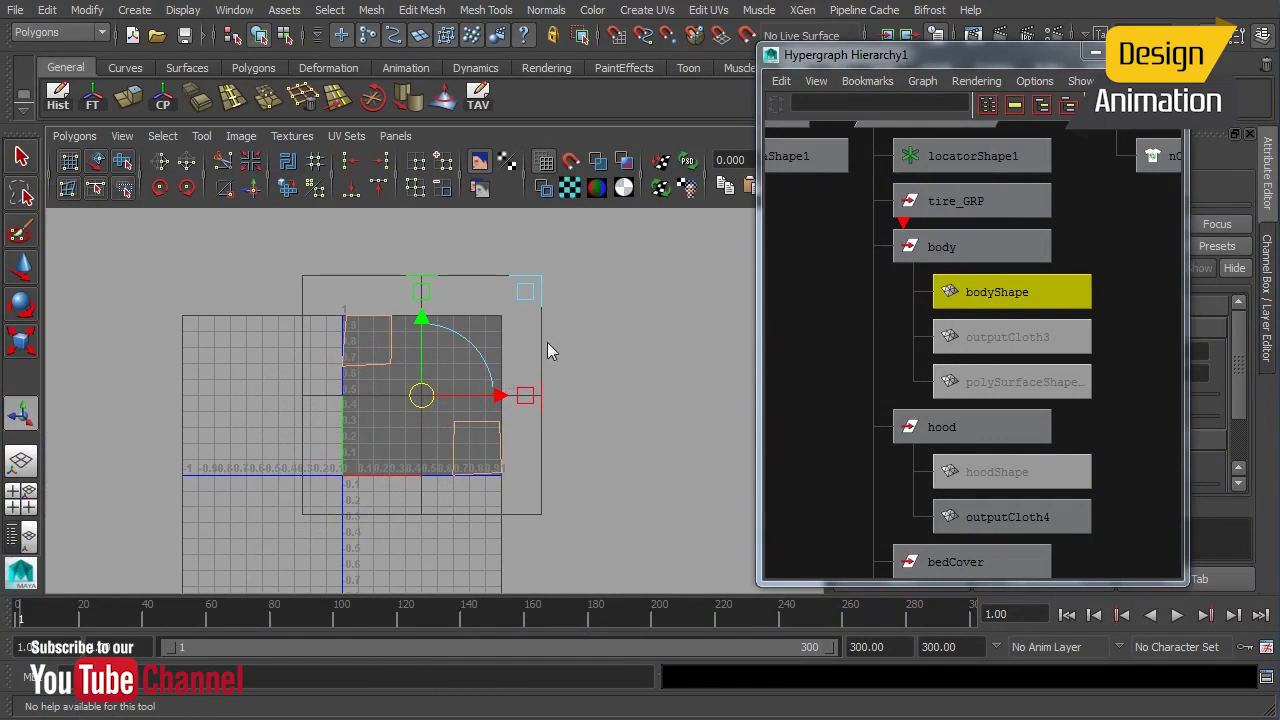
pyautogui.press('space')
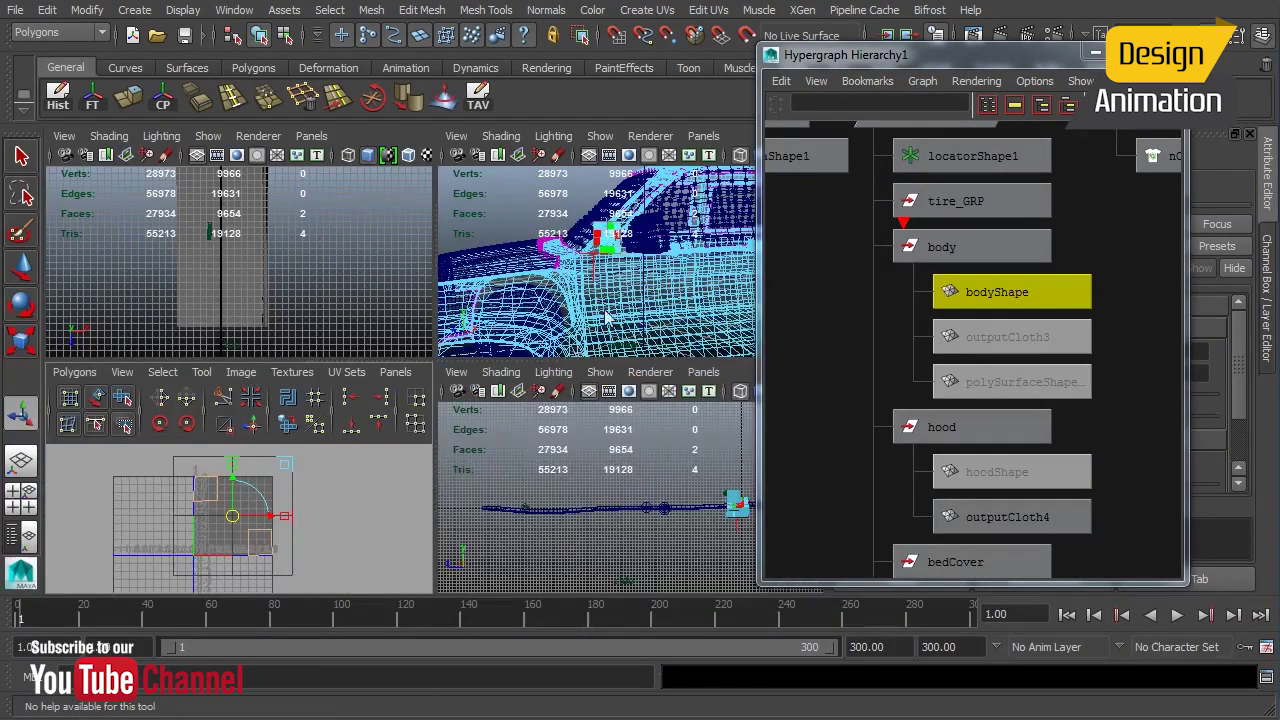
pyautogui.press('space')
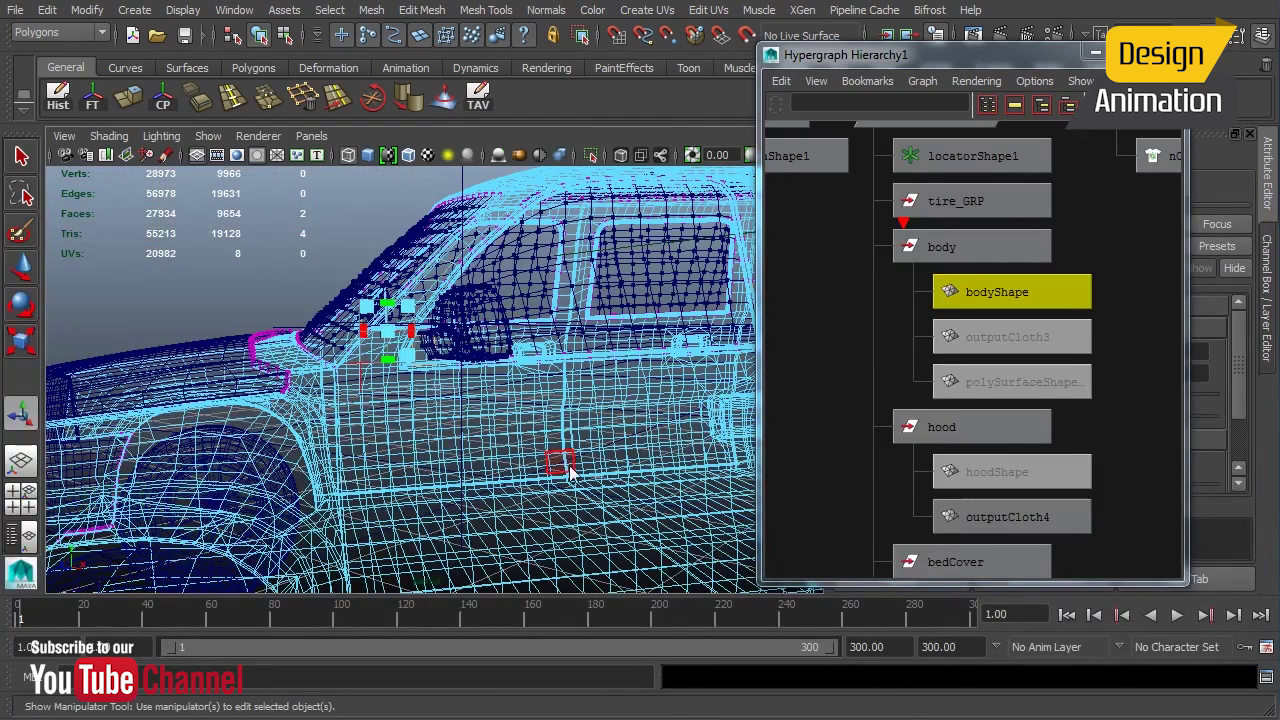
# Select the whole truck body in object mode and check its shapes and input history in the Channel Box
pyautogui.moveTo(560, 462); pyautogui.dragTo(657, 444, button='right')
pyautogui.click(454, 410)
pyautogui.keyDown('alt'); pyautogui.moveTo(454, 410); pyautogui.dragTo(455, 410); pyautogui.keyUp('alt')
pyautogui.press('5')
pyautogui.scroll(3, 455, 410)
pyautogui.scroll(-1, 496, 417)
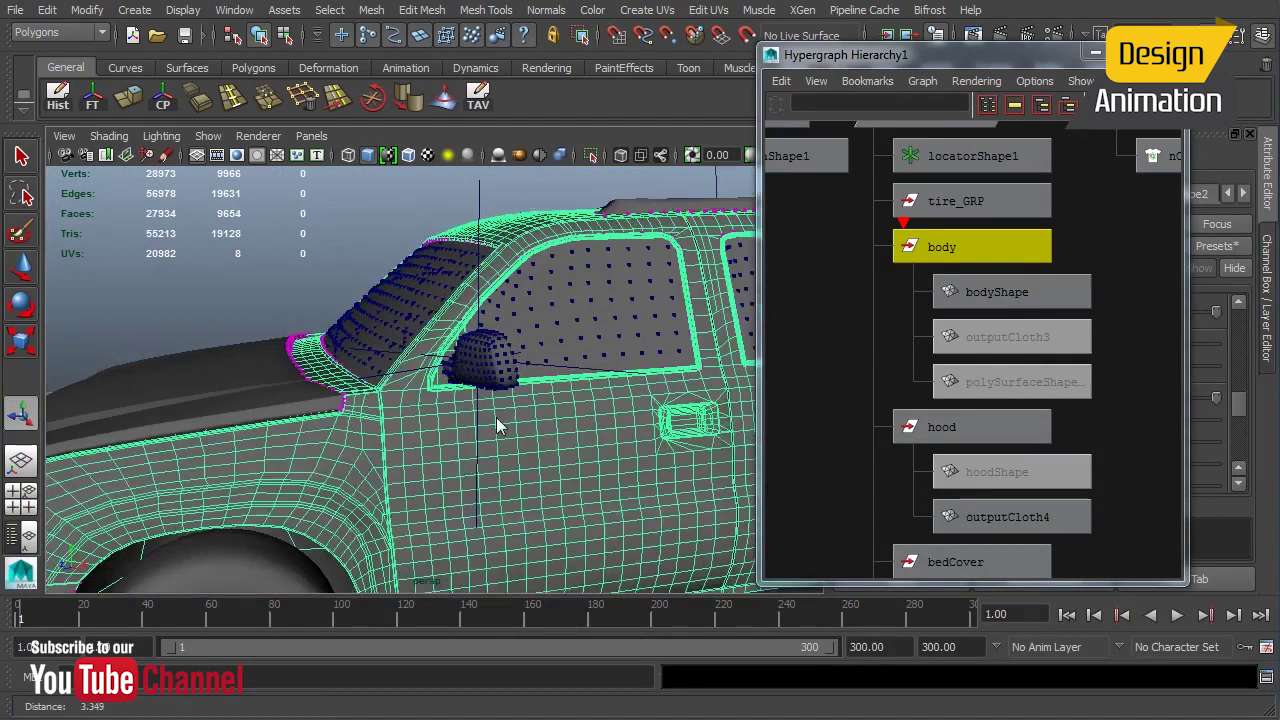
pyautogui.scroll(-1, 496, 417)
pyautogui.moveTo(918, 58); pyautogui.dragTo(687, 55)
pyautogui.click(1265, 284)
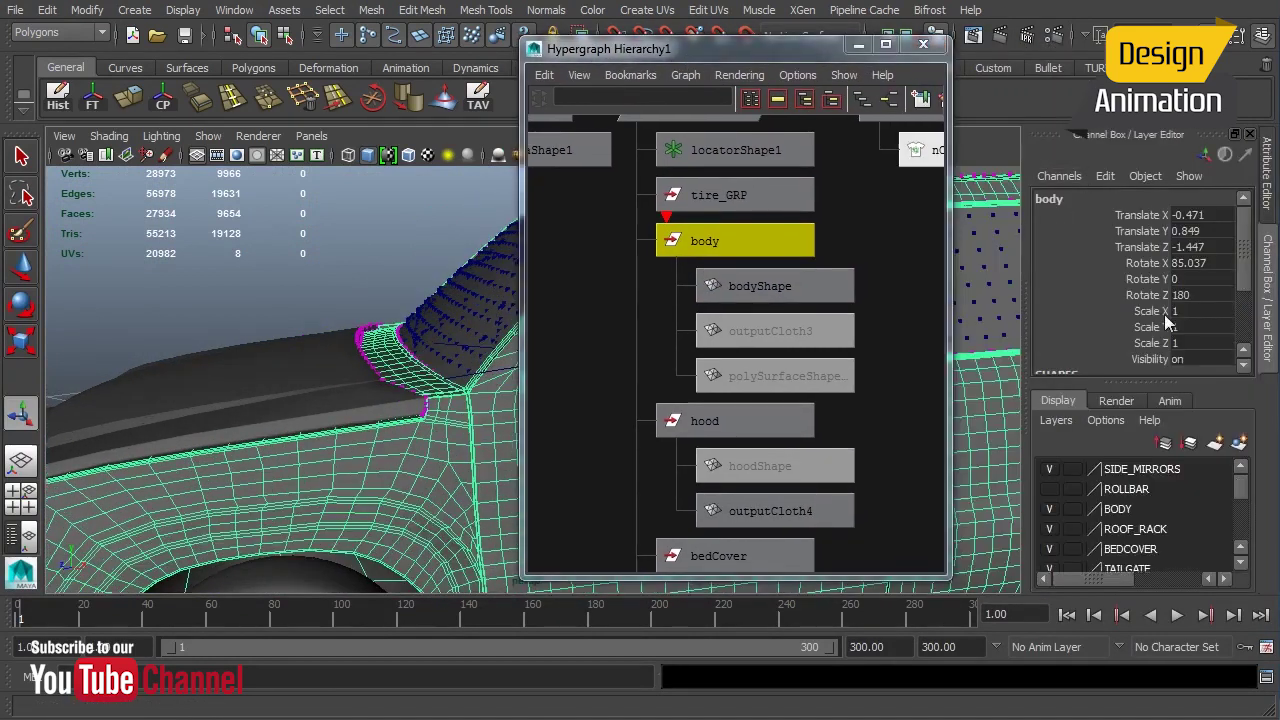
pyautogui.scroll(-3, 1243, 266)
pyautogui.moveTo(798, 47); pyautogui.dragTo(857, 50)
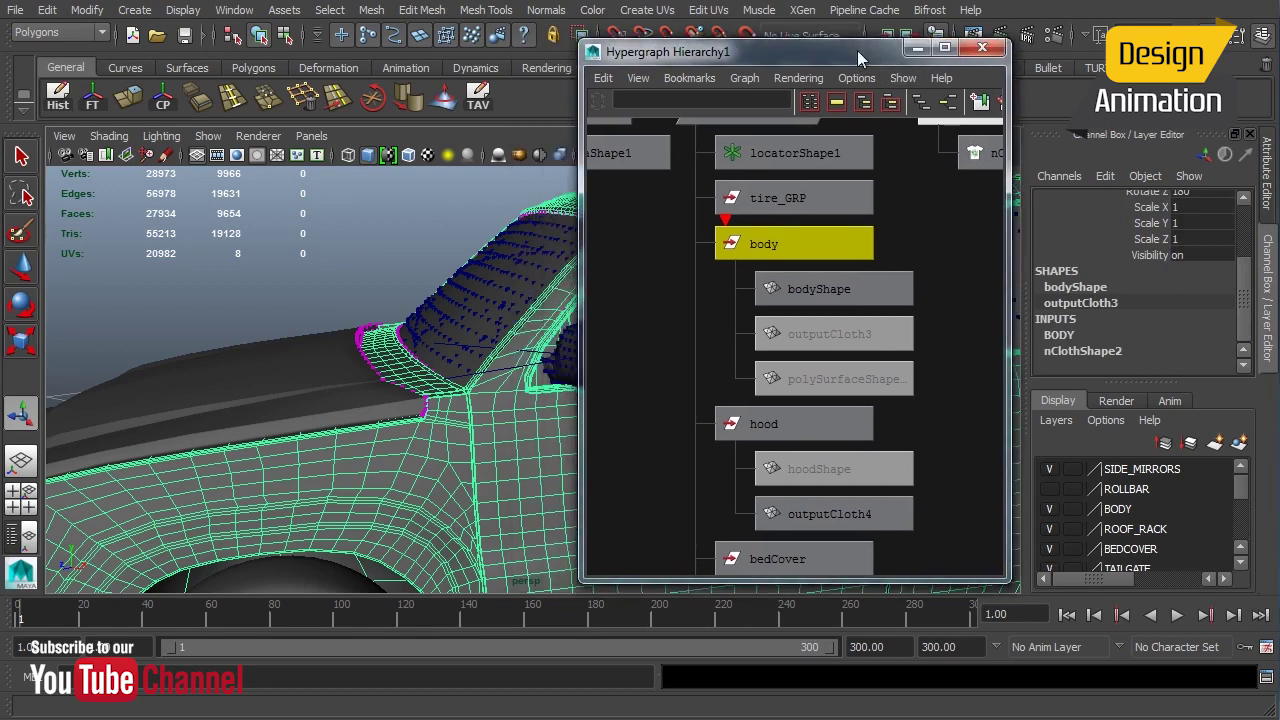
# Try to delete the truck body's nCloth history while its input mesh is displayed
pyautogui.click(42, 36)
pyautogui.click(38, 115)
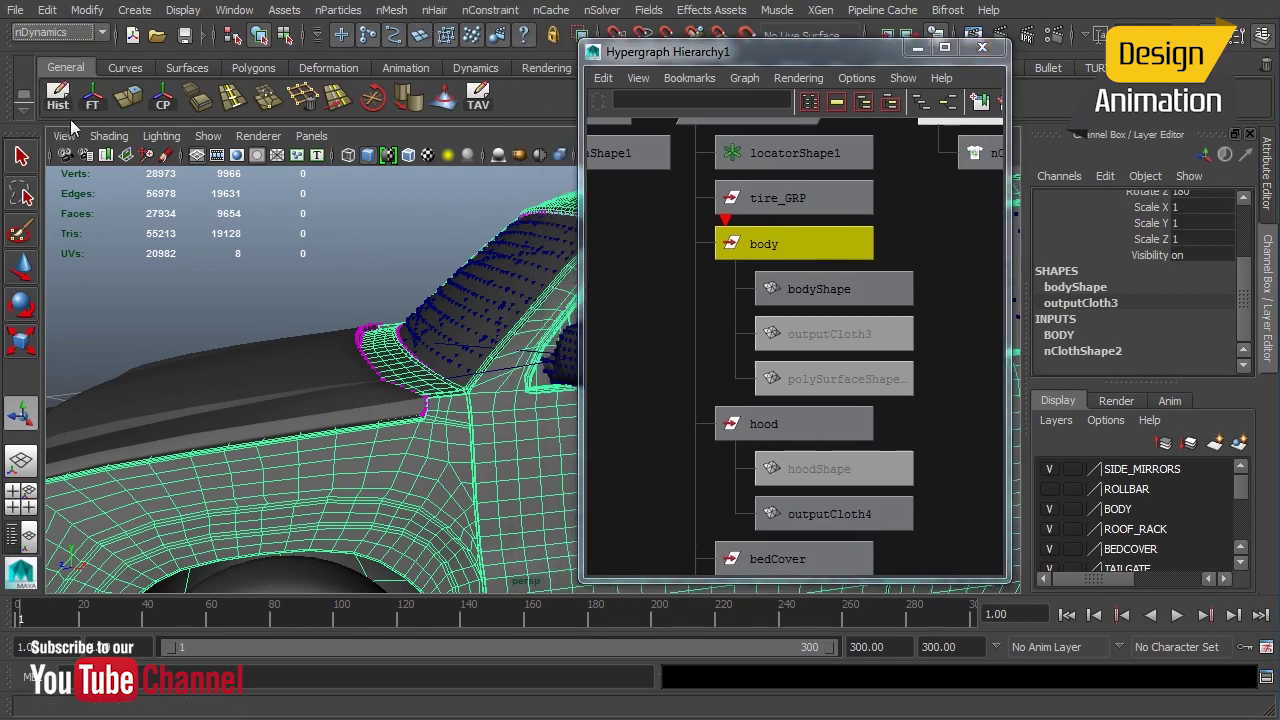
pyautogui.click(392, 10)
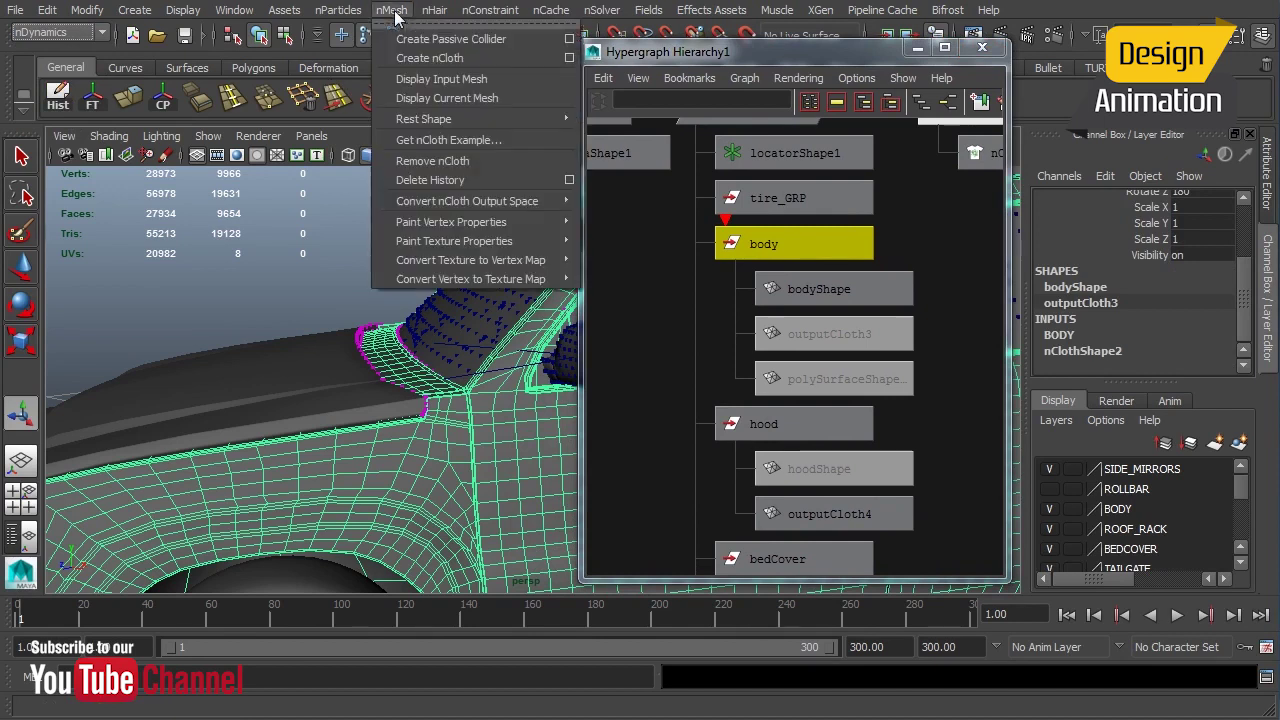
pyautogui.click(431, 179)
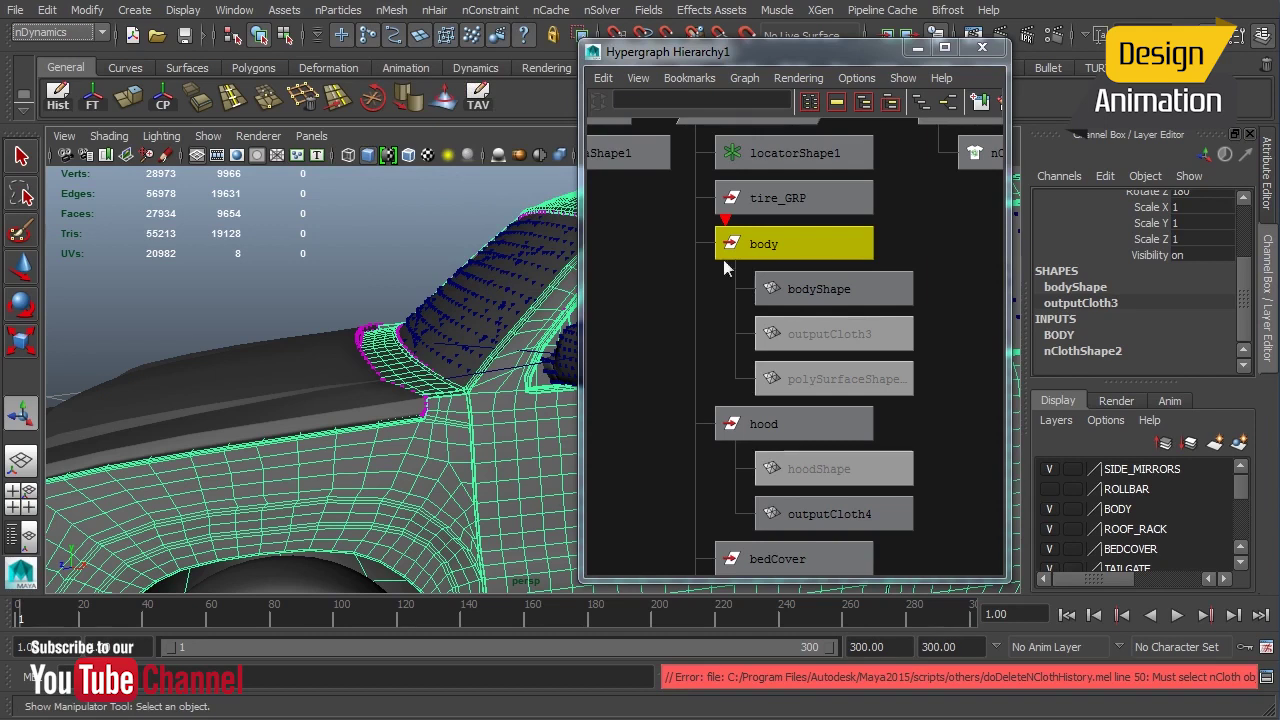
# Display the truck body's current nCloth mesh and delete its nMesh history
pyautogui.click(392, 12)
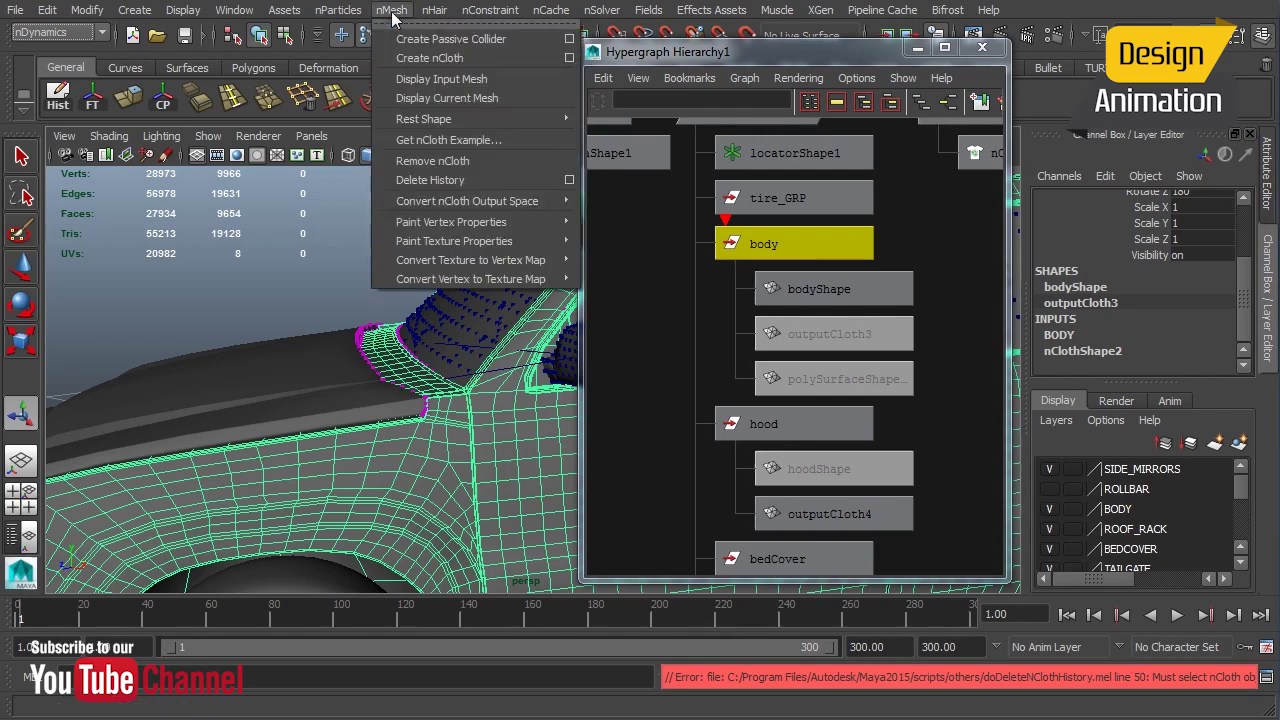
pyautogui.click(434, 98)
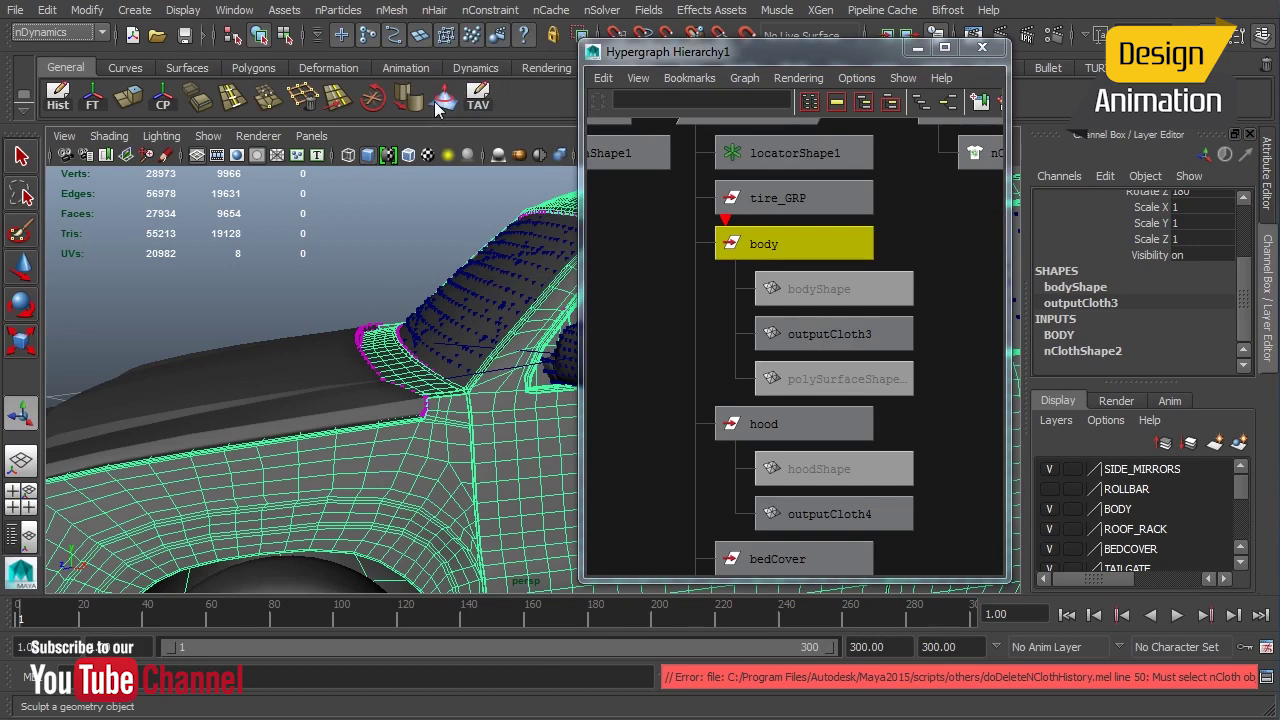
pyautogui.click(392, 12)
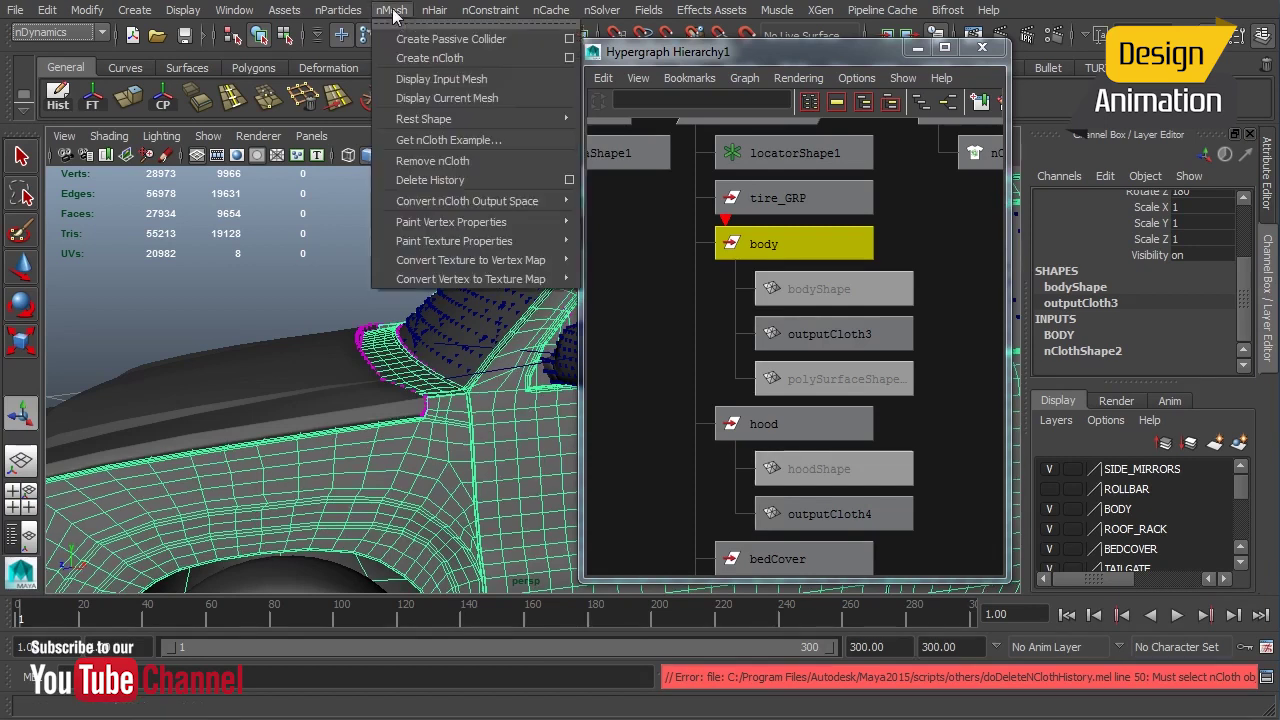
pyautogui.click(418, 180)
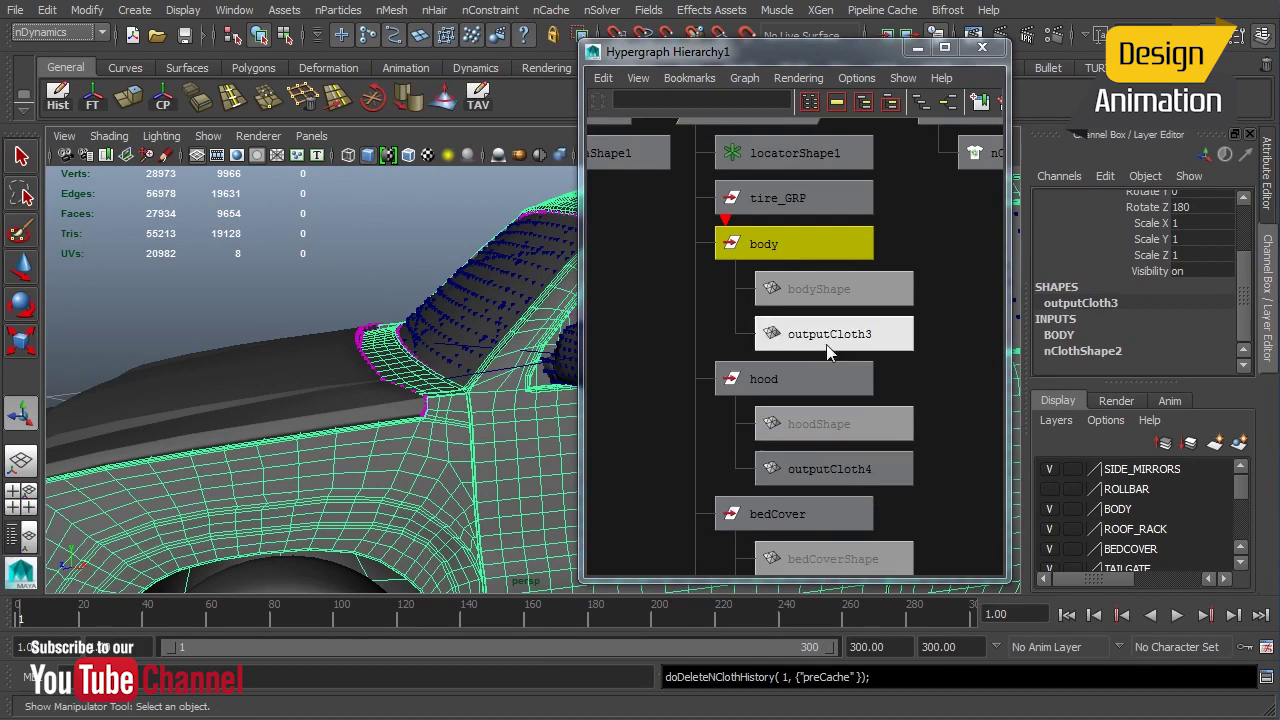
# Minimize the Hypergraph and check the body's two face UVs in the UV Texture Editor
pyautogui.click(918, 48)
pyautogui.keyDown('alt'); pyautogui.moveTo(734, 328); pyautogui.dragTo(633, 344); pyautogui.keyUp('alt')
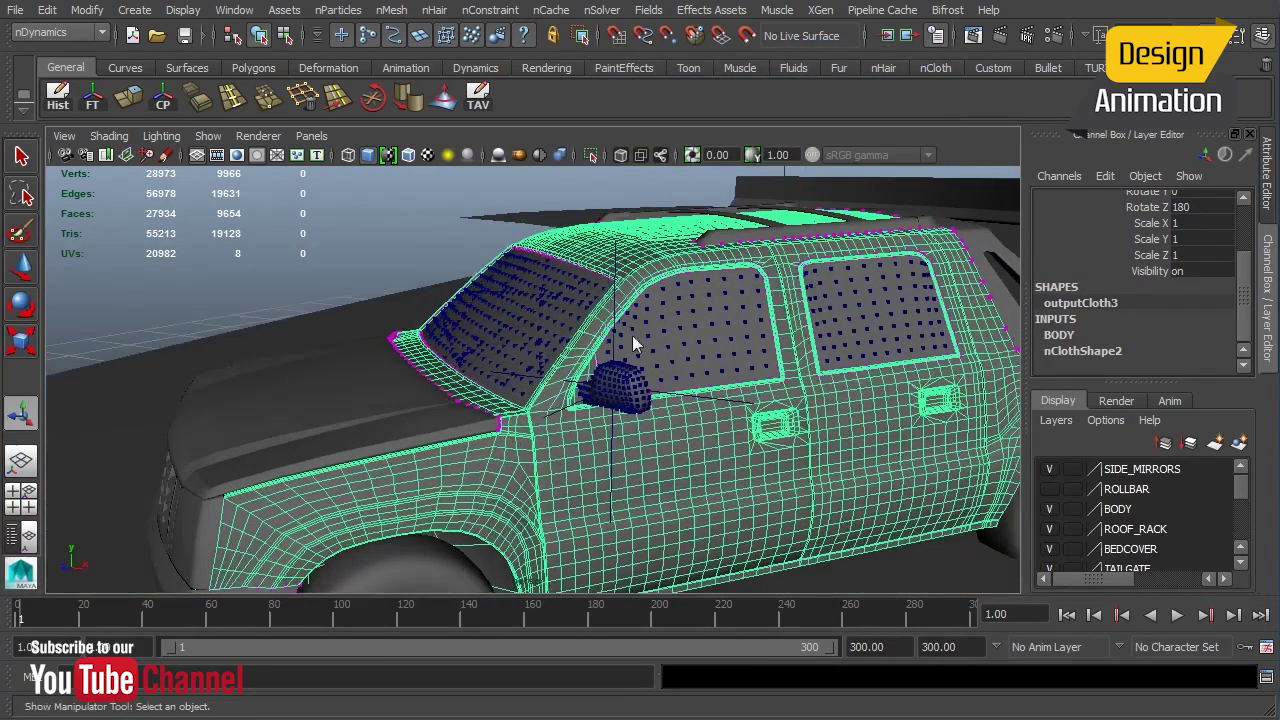
pyautogui.press('space')
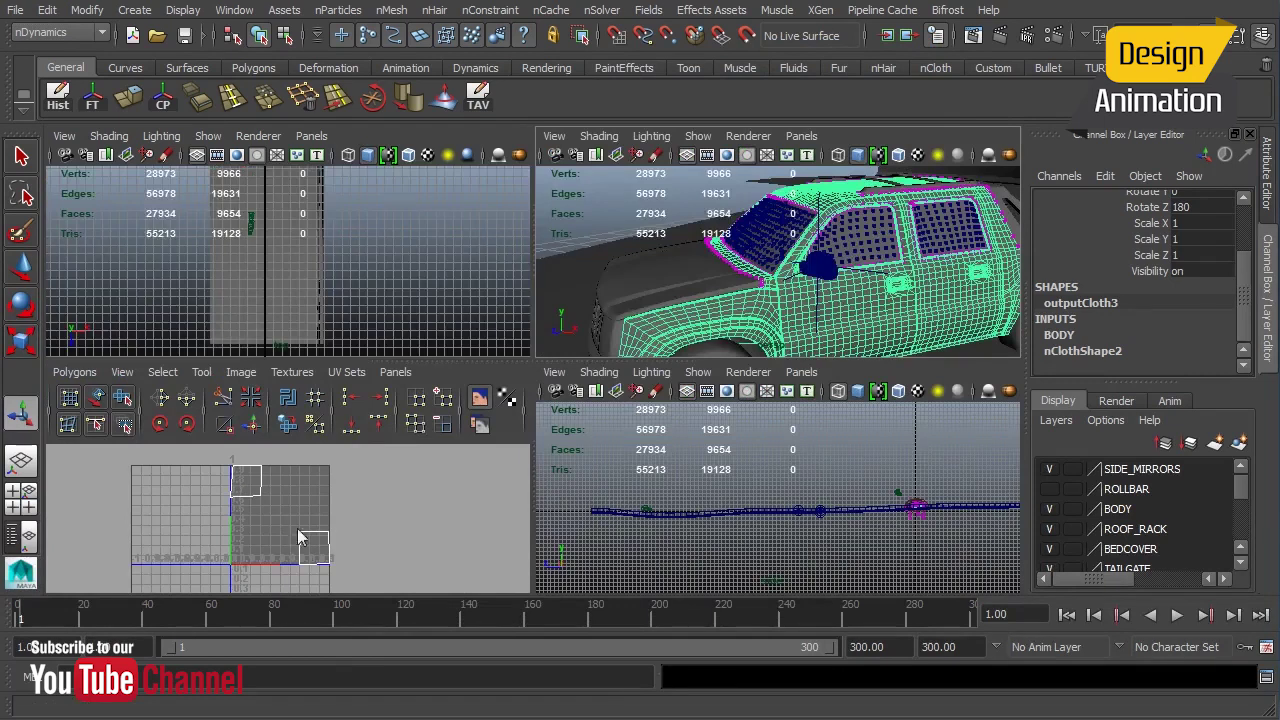
pyautogui.press('space')
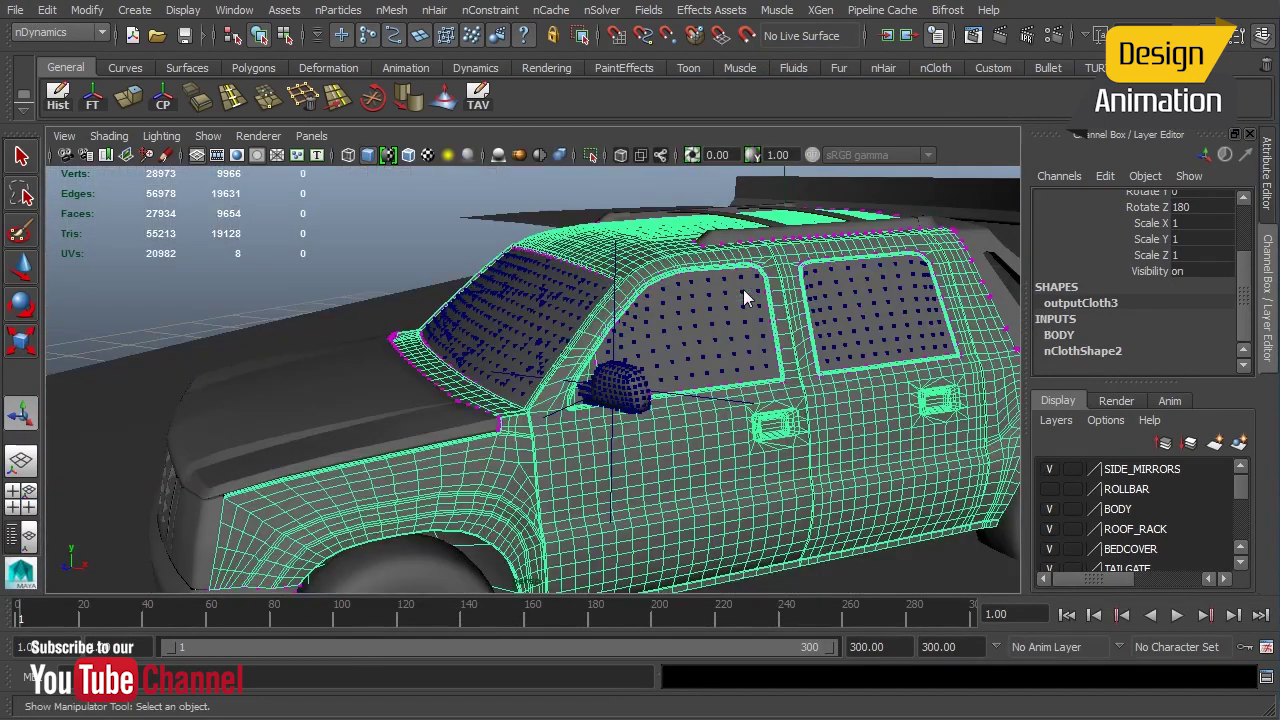
# Attach the driver's side mirror's dynamic constraint to the body face at the mirror's base with a Point On Poly constraint
pyautogui.keyDown('alt'); pyautogui.moveTo(603, 366); pyautogui.dragTo(766, 472, button='right'); pyautogui.keyUp('alt')
pyautogui.click(766, 430)
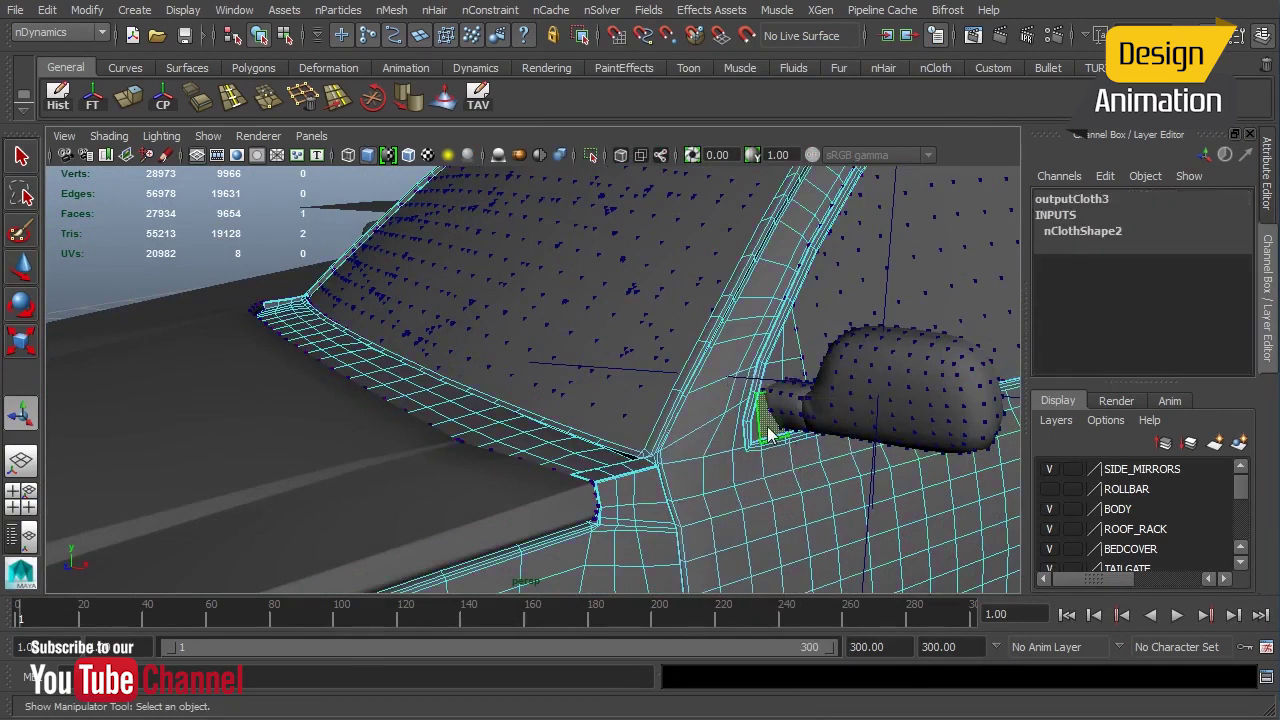
pyautogui.keyDown('alt'); pyautogui.moveTo(766, 432); pyautogui.dragTo(700, 434); pyautogui.keyUp('alt')
pyautogui.keyDown('alt'); pyautogui.moveTo(749, 429); pyautogui.dragTo(626, 420, button='right'); pyautogui.keyUp('alt')
pyautogui.keyDown('alt'); pyautogui.moveTo(626, 420); pyautogui.dragTo(817, 335); pyautogui.keyUp('alt')
pyautogui.click(817, 335)
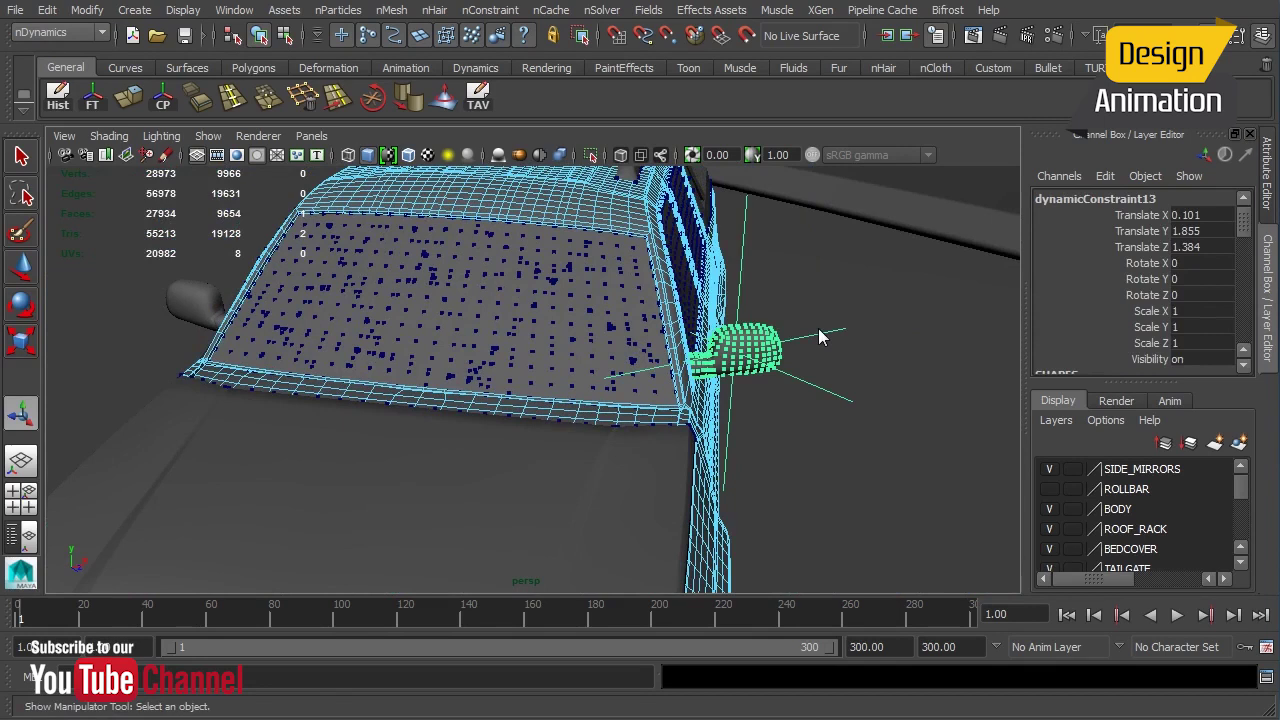
pyautogui.click(47, 36)
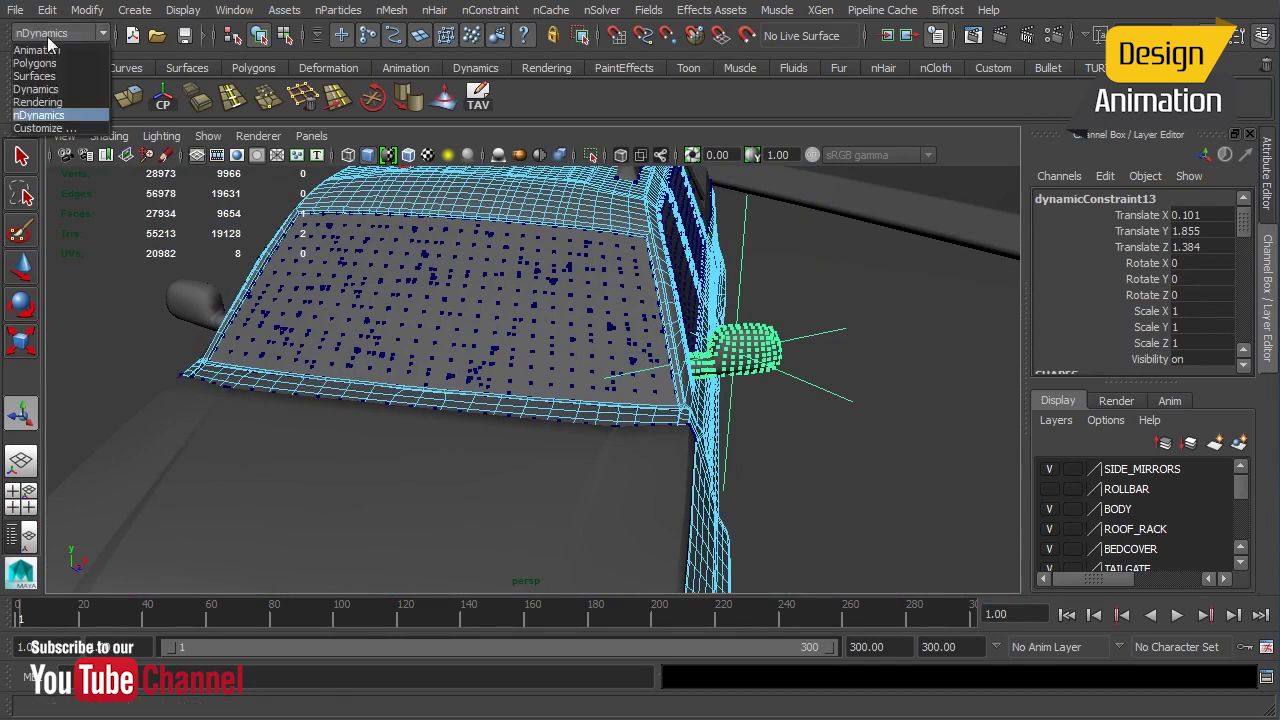
pyautogui.click(47, 50)
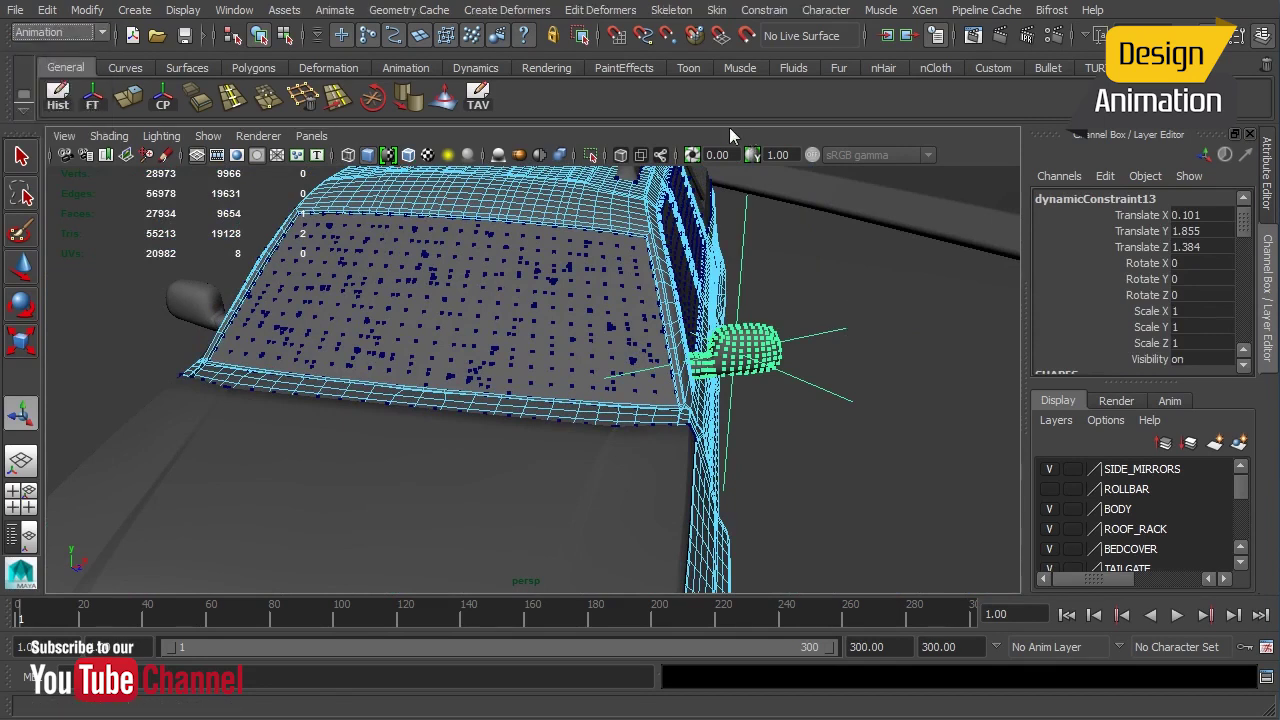
pyautogui.click(770, 12)
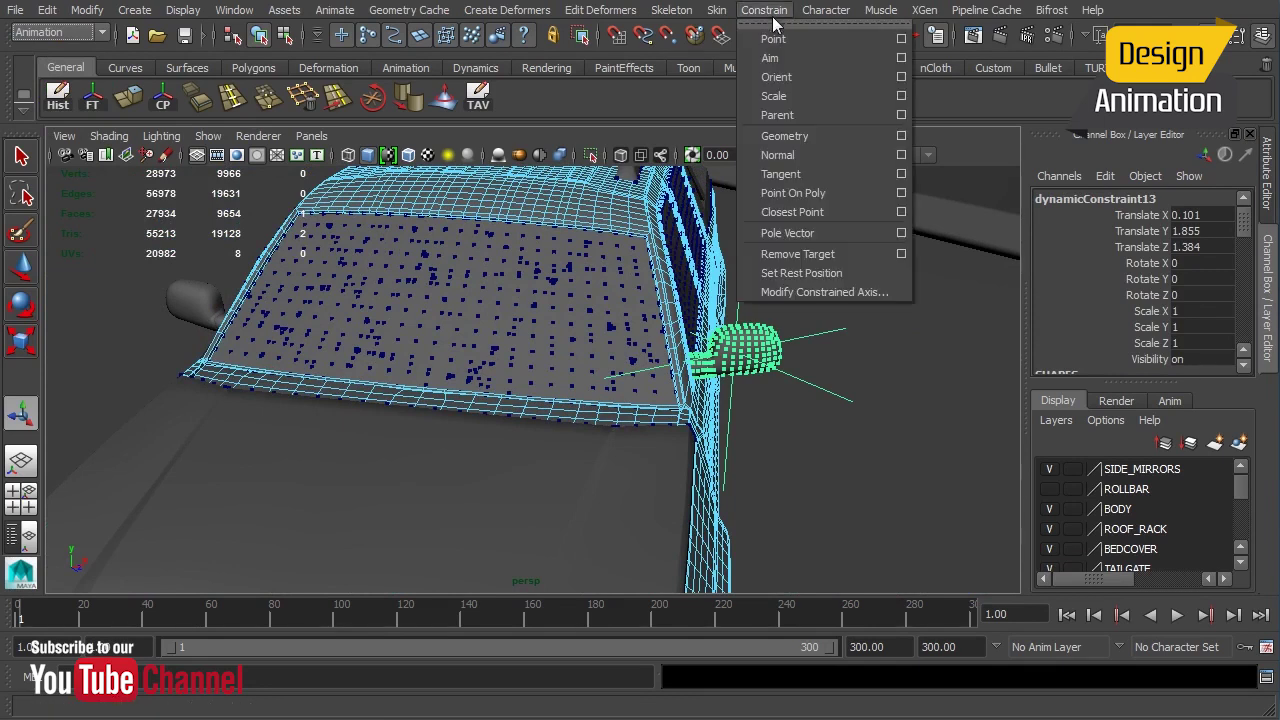
pyautogui.click(788, 192)
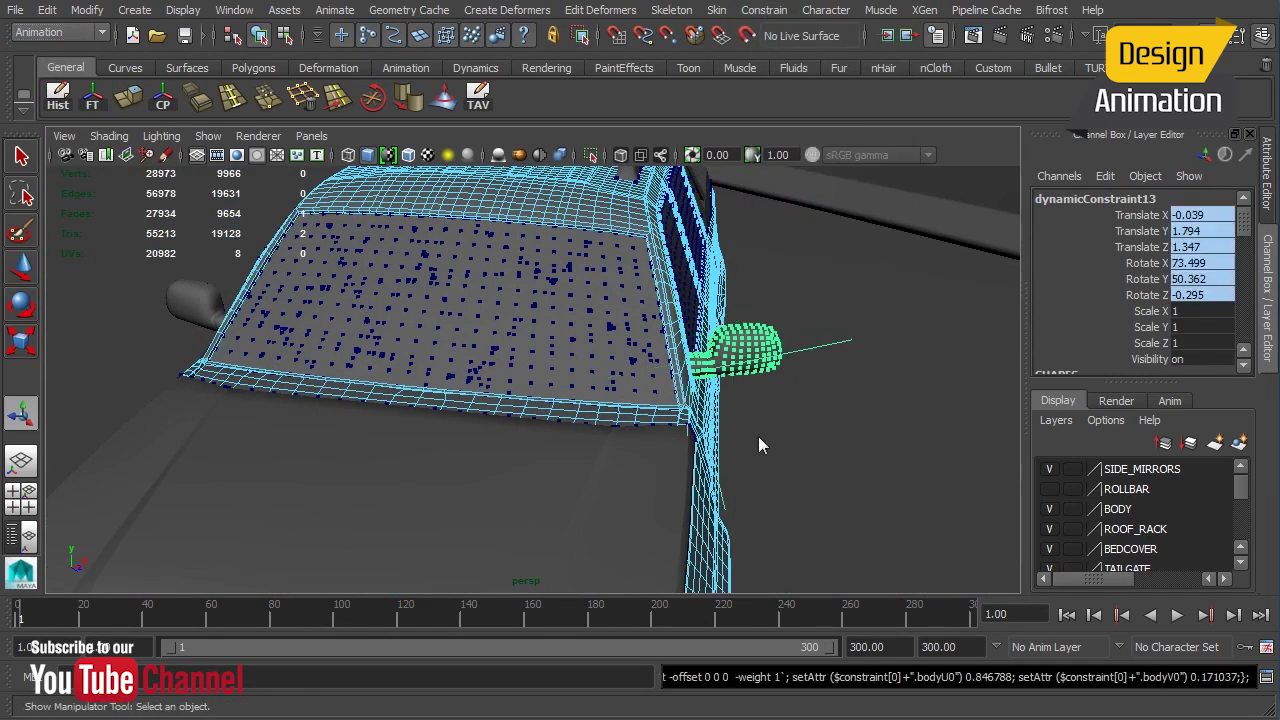
# Create a Transform nConstraint on the truck's passenger side mirror
pyautogui.keyDown('alt'); pyautogui.moveTo(758, 436); pyautogui.dragTo(911, 421); pyautogui.keyUp('alt')
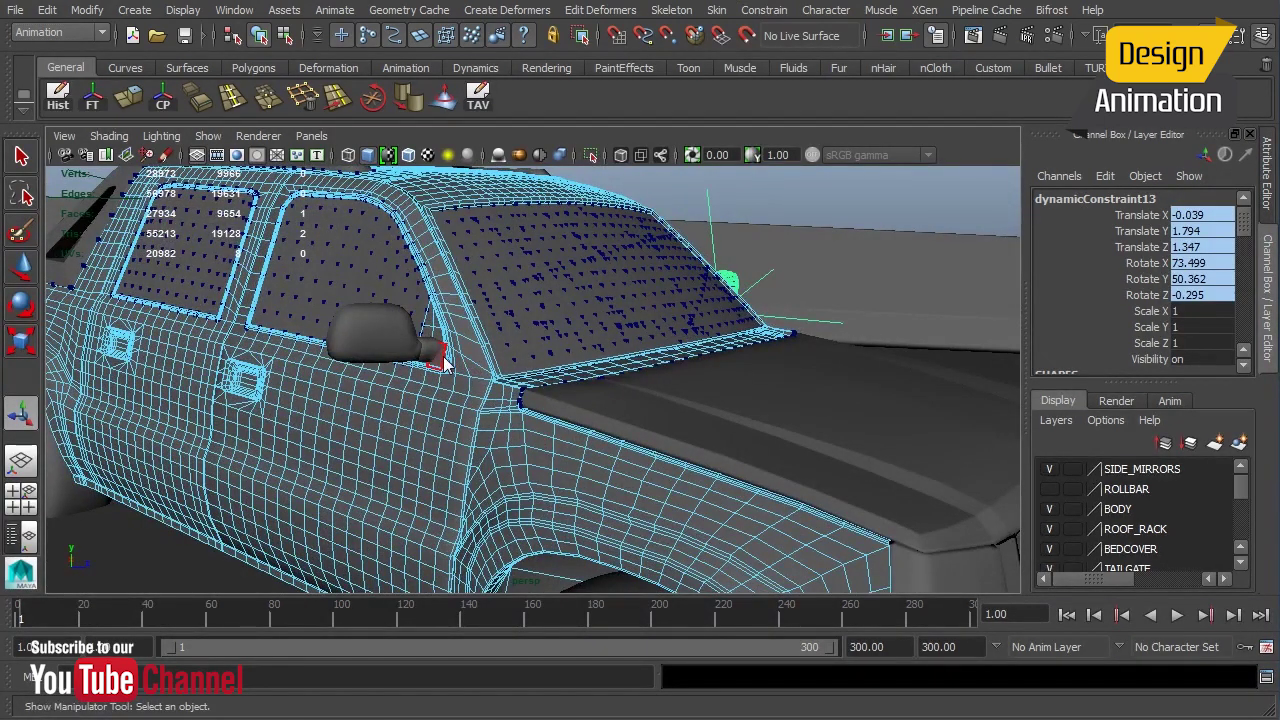
pyautogui.keyDown('alt'); pyautogui.moveTo(452, 360); pyautogui.dragTo(745, 378, button='right'); pyautogui.keyUp('alt')
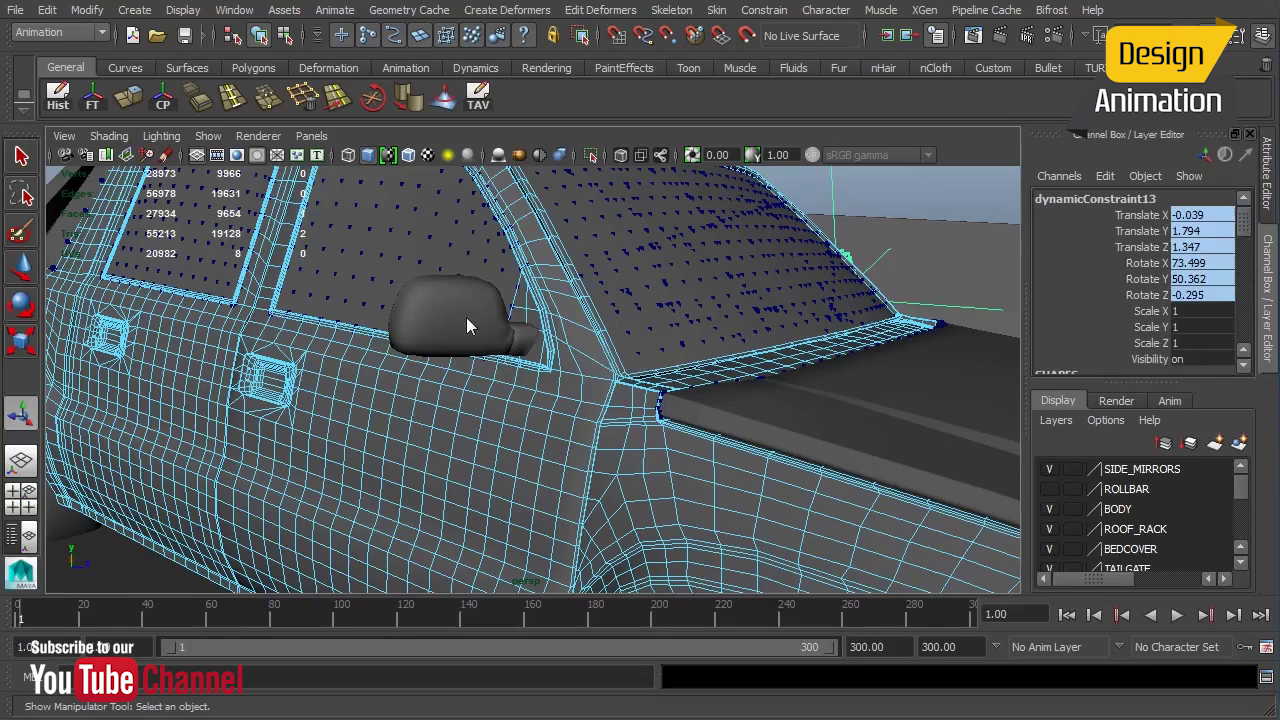
pyautogui.click(590, 345)
pyautogui.keyDown('alt'); pyautogui.moveTo(590, 345); pyautogui.dragTo(518, 322); pyautogui.keyUp('alt')
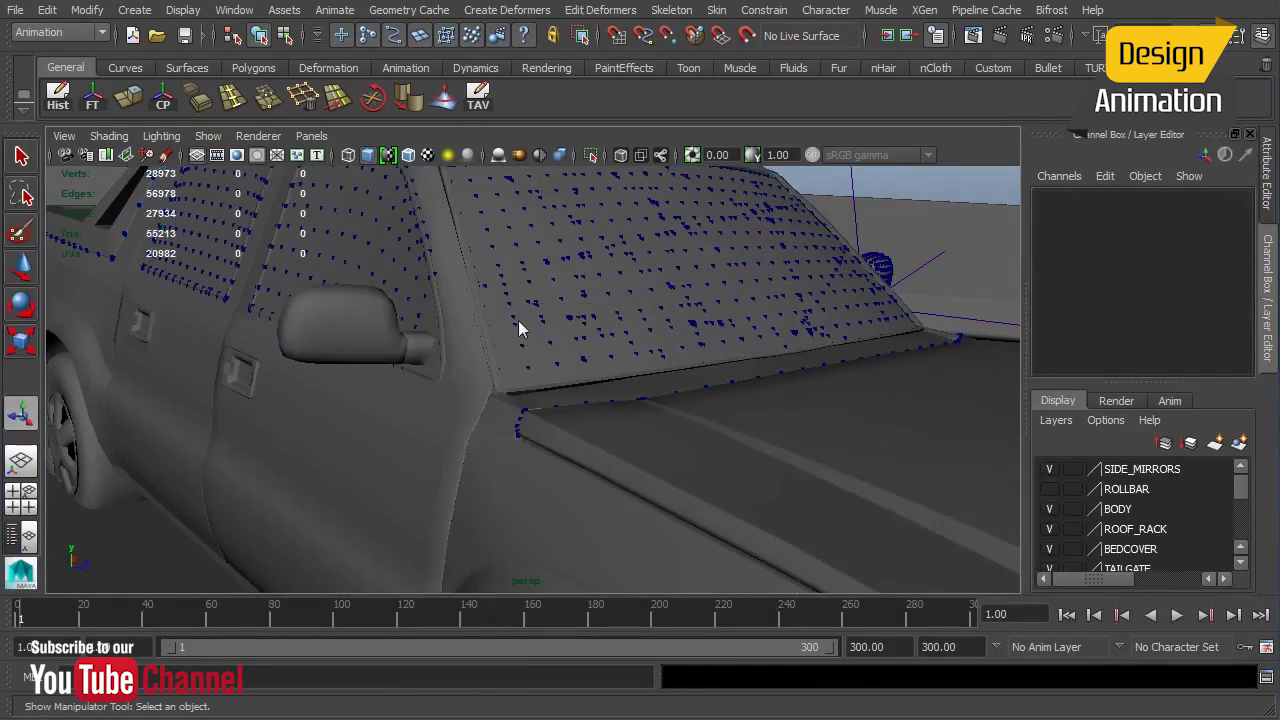
pyautogui.click(369, 330)
pyautogui.keyDown('alt'); pyautogui.moveTo(369, 330); pyautogui.dragTo(469, 335); pyautogui.keyUp('alt')
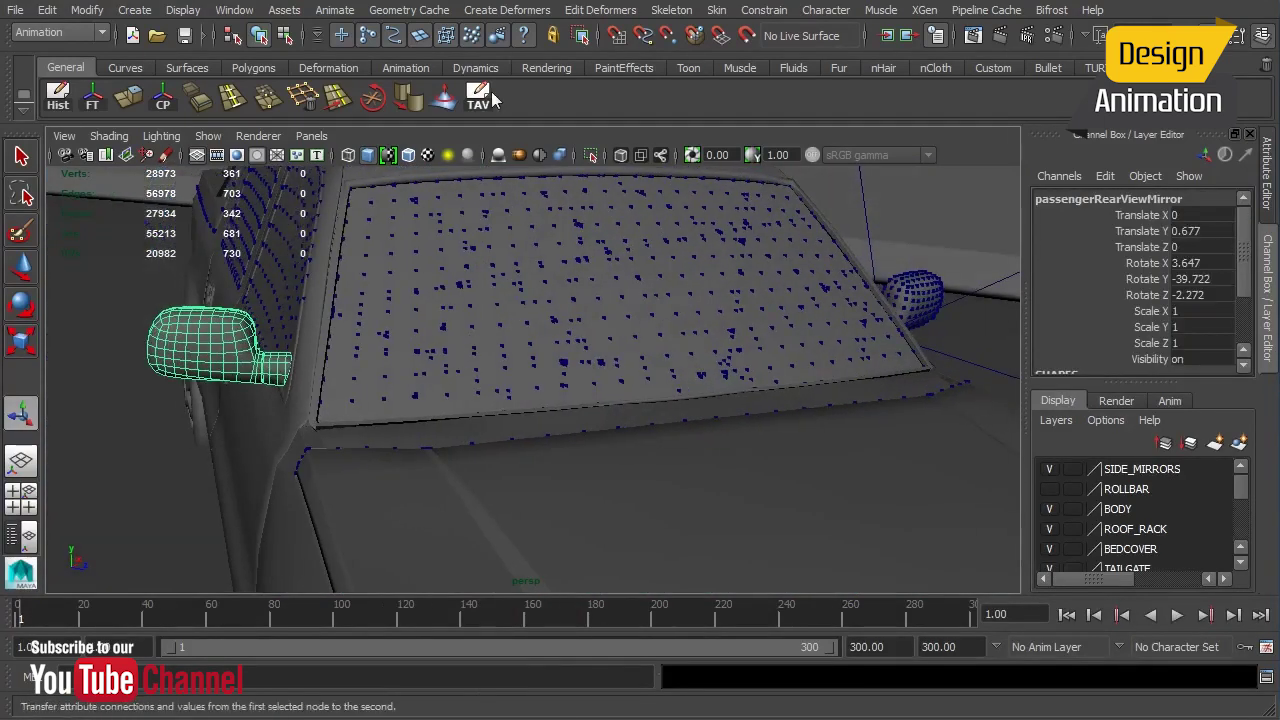
pyautogui.click(68, 32)
pyautogui.click(45, 115)
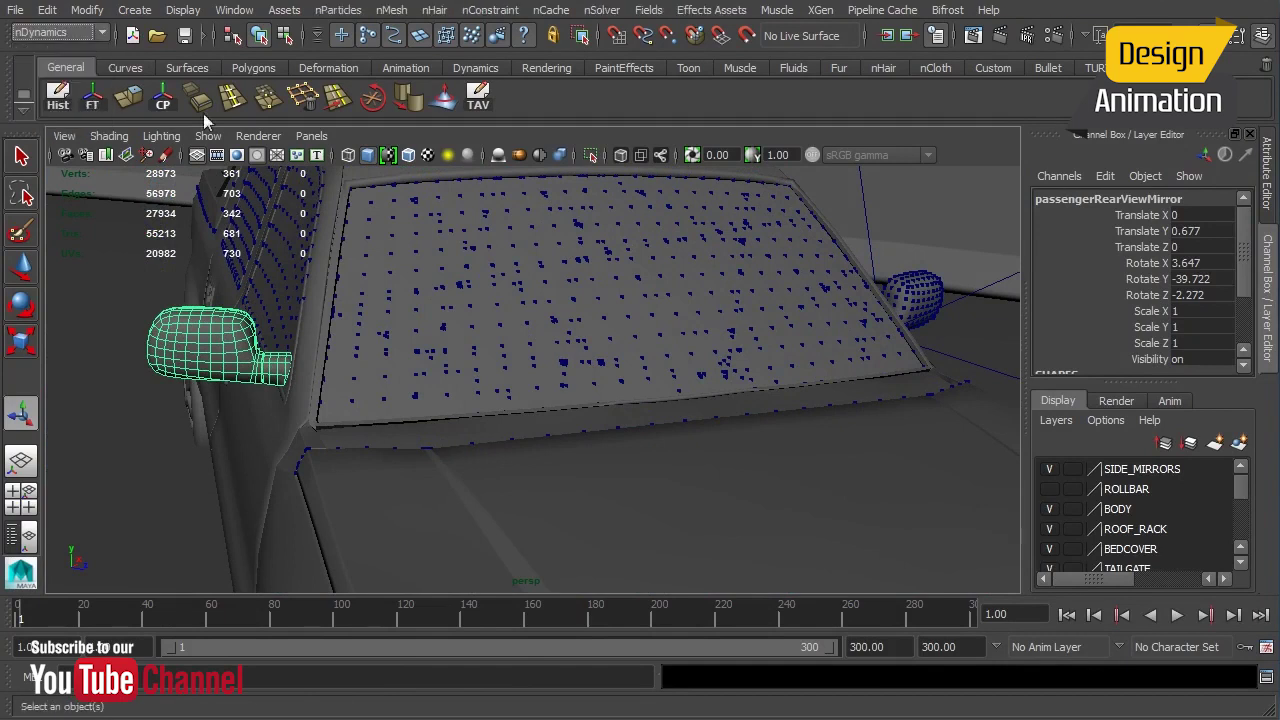
pyautogui.click(490, 10)
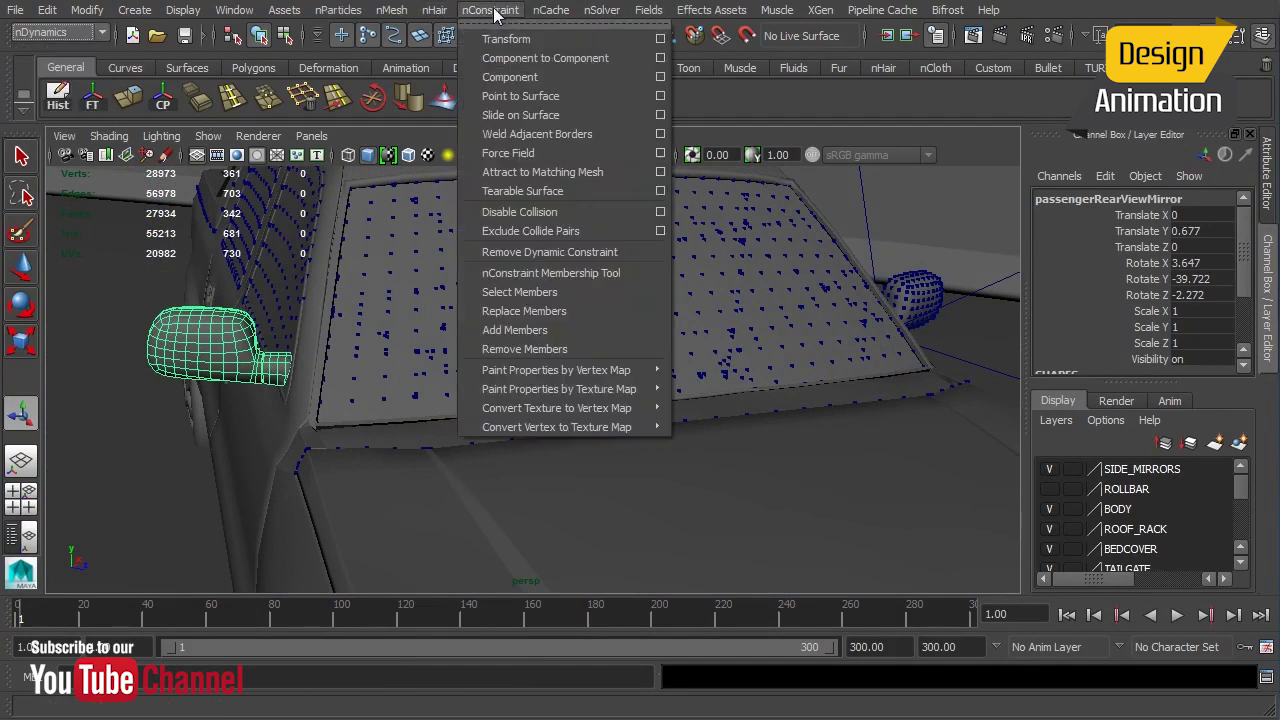
pyautogui.click(495, 10)
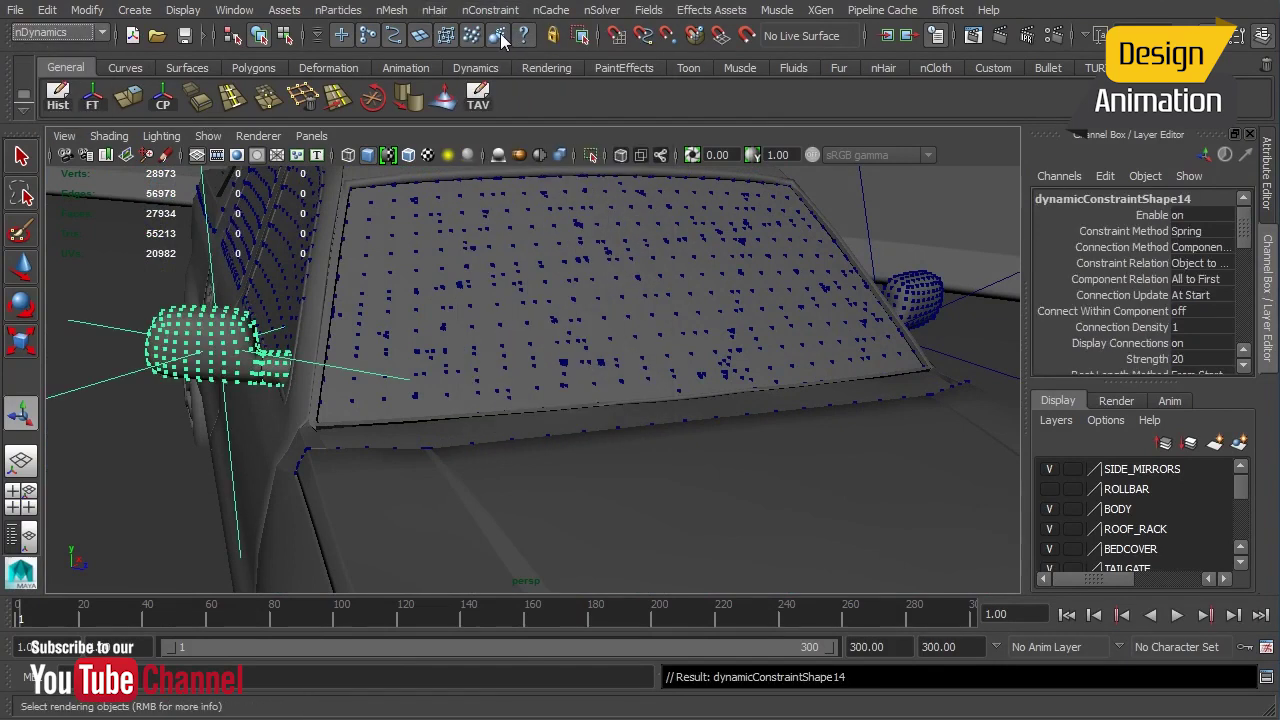
# Attach the passenger side mirror's dynamic constraint to the body face at the mirror's base with a Point On Poly constraint, and clear the selection
pyautogui.press('f')
pyautogui.click(539, 428)
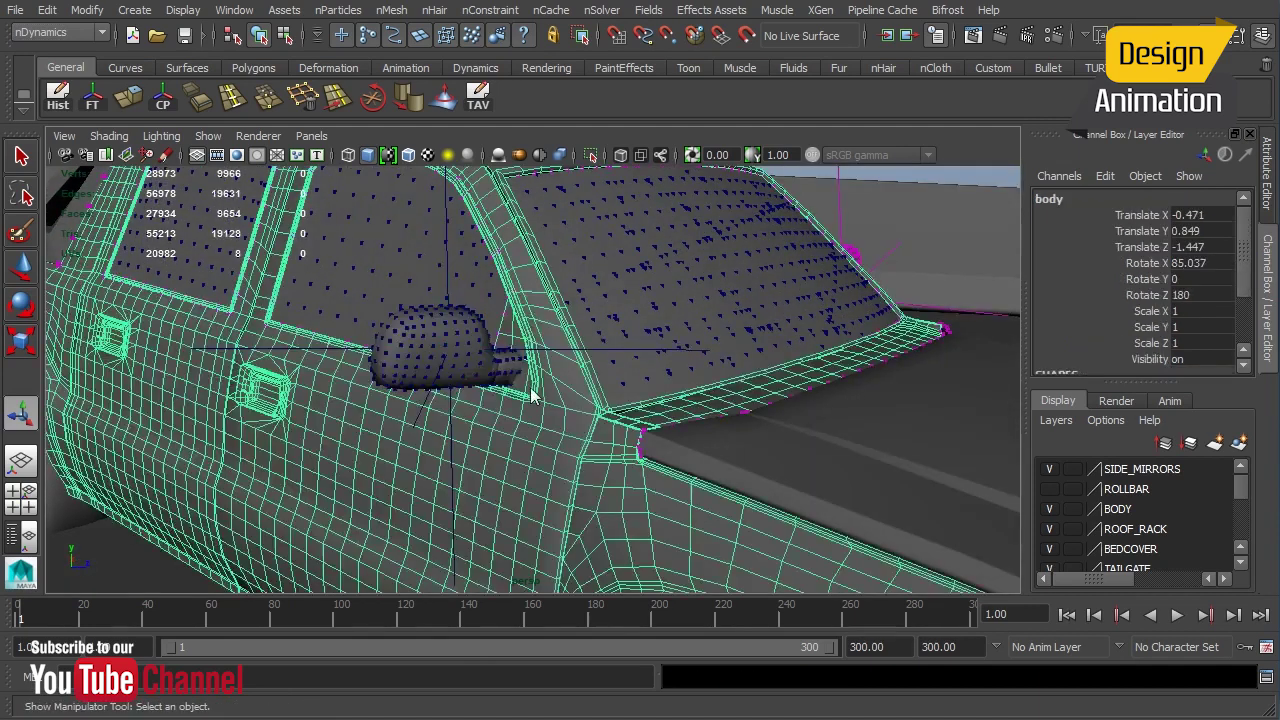
pyautogui.moveTo(527, 390); pyautogui.dragTo(462, 392, button='right')
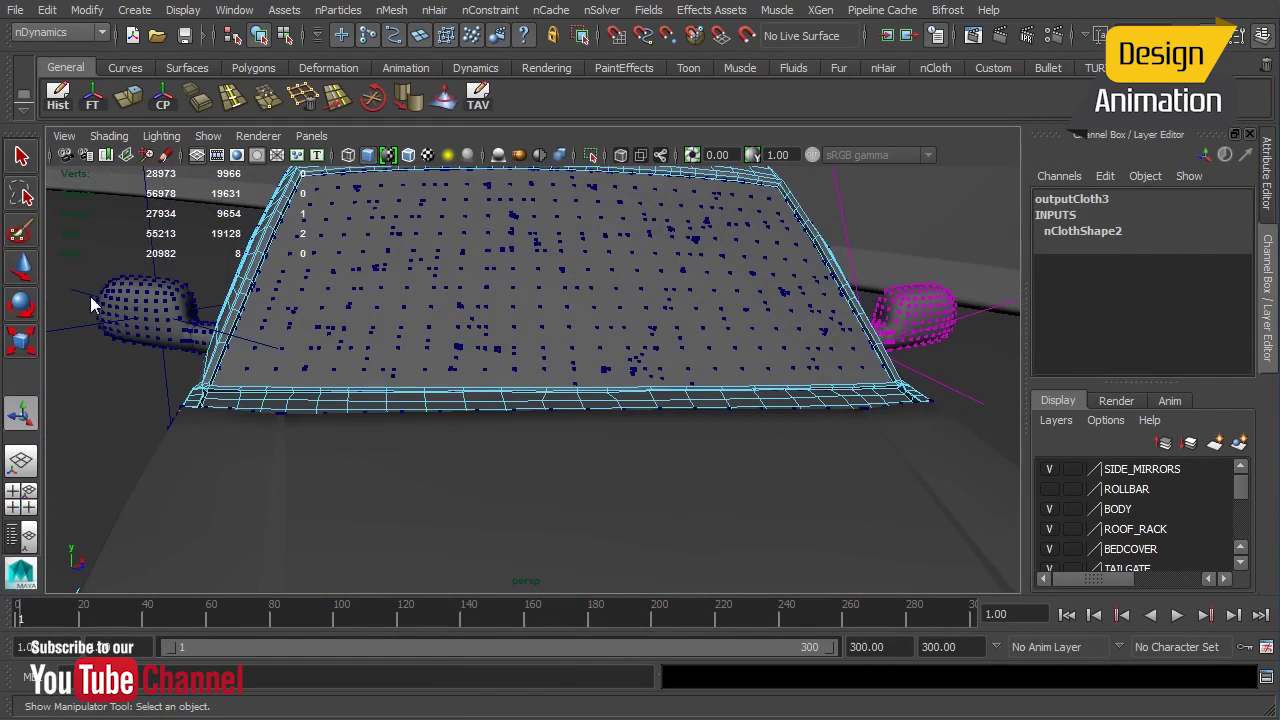
pyautogui.click(95, 305)
pyautogui.click(55, 31)
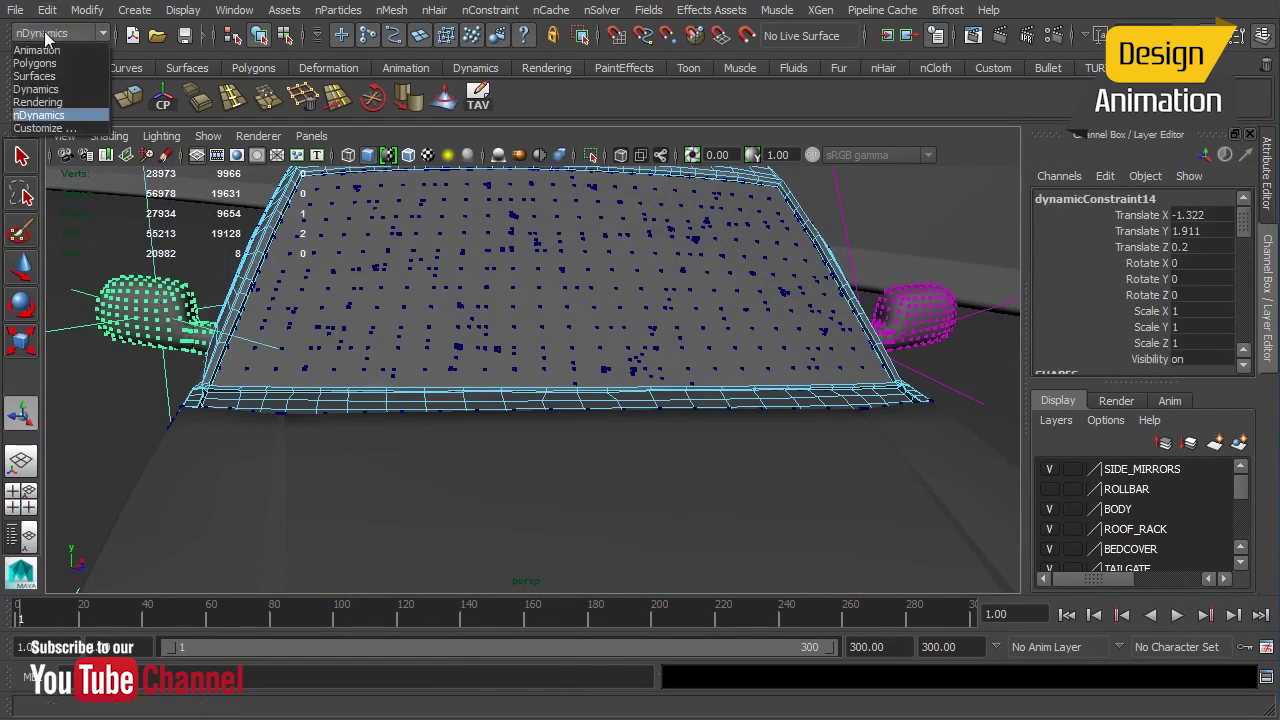
pyautogui.click(45, 48)
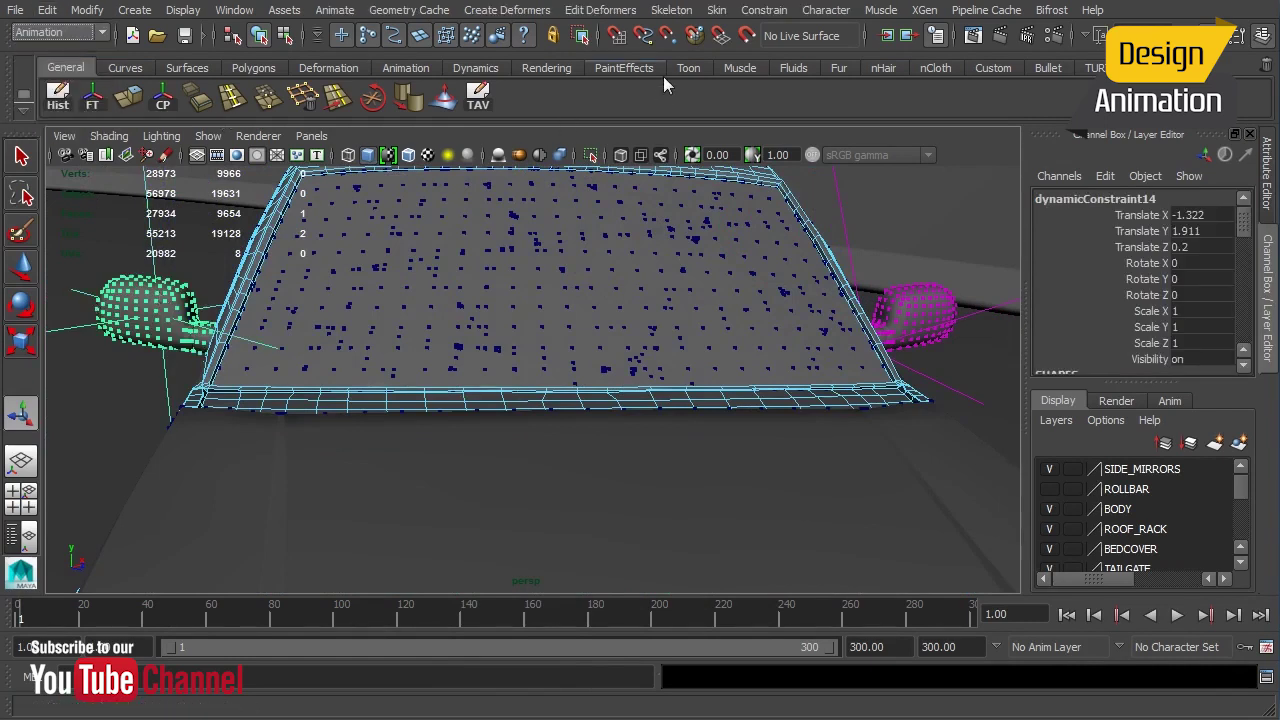
pyautogui.click(776, 15)
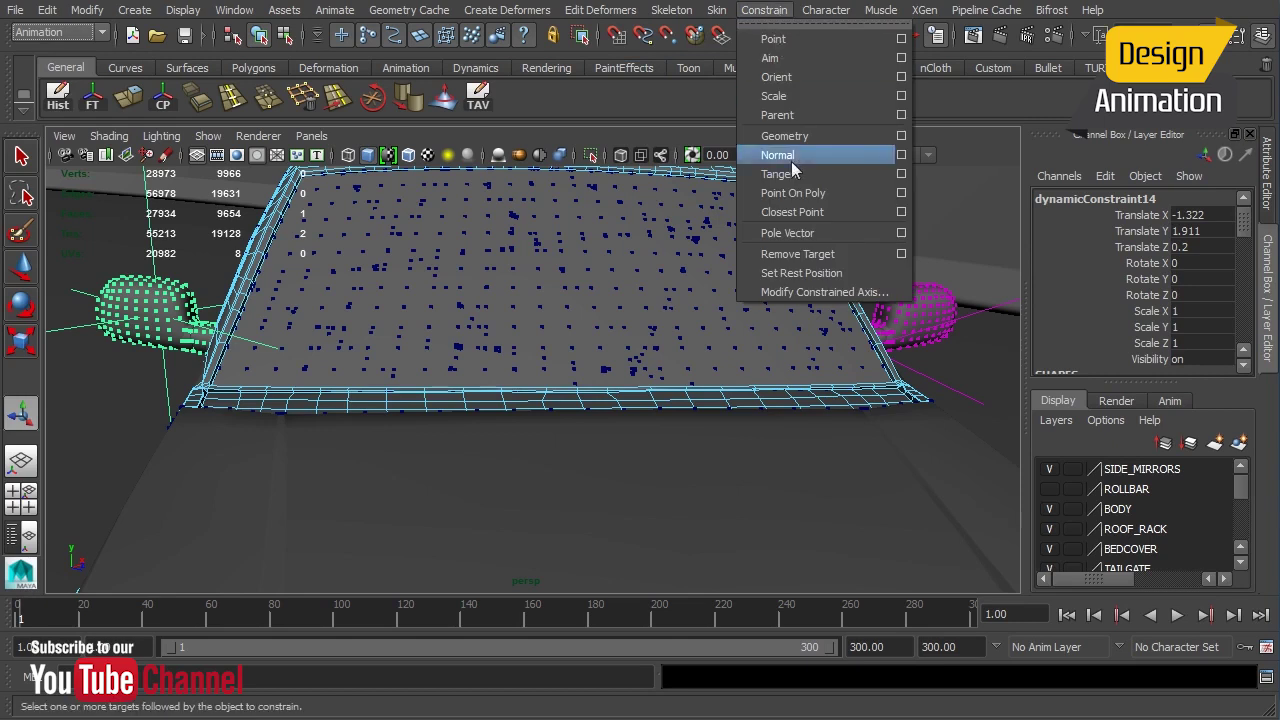
pyautogui.click(792, 195)
pyautogui.keyDown('alt'); pyautogui.moveTo(637, 364); pyautogui.dragTo(441, 395); pyautogui.keyUp('alt')
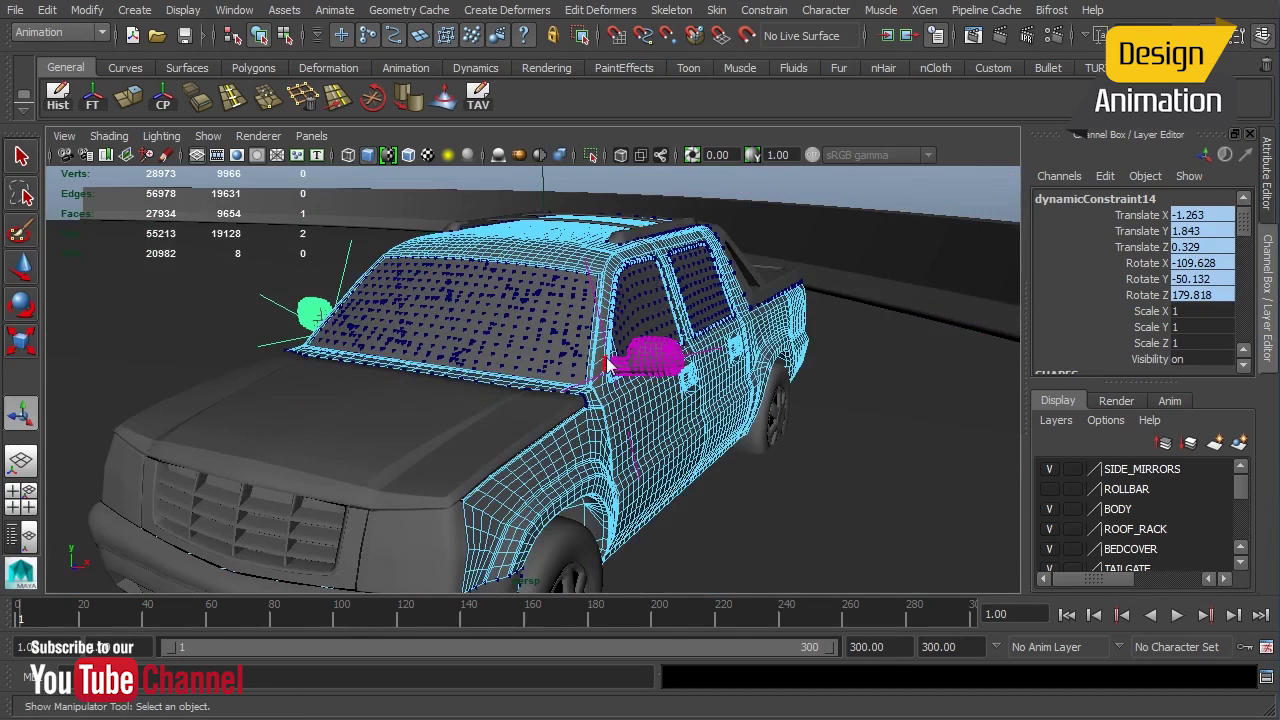
pyautogui.moveTo(702, 405); pyautogui.dragTo(766, 371, button='right')
pyautogui.click(728, 380)
# Set the Strength of the driver's side mirror's dynamic constraint to 200
pyautogui.keyDown('alt'); pyautogui.moveTo(716, 377); pyautogui.dragTo(789, 331); pyautogui.keyUp('alt')
pyautogui.click(781, 340)
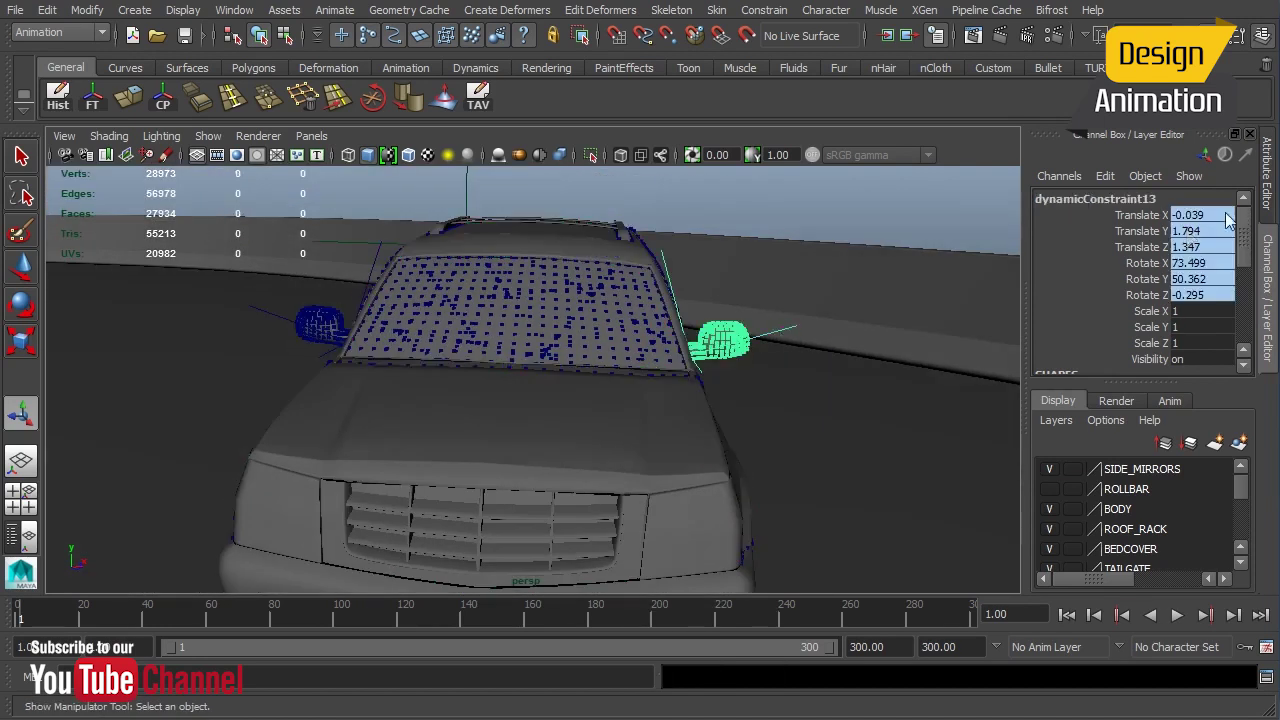
pyautogui.click(1262, 205)
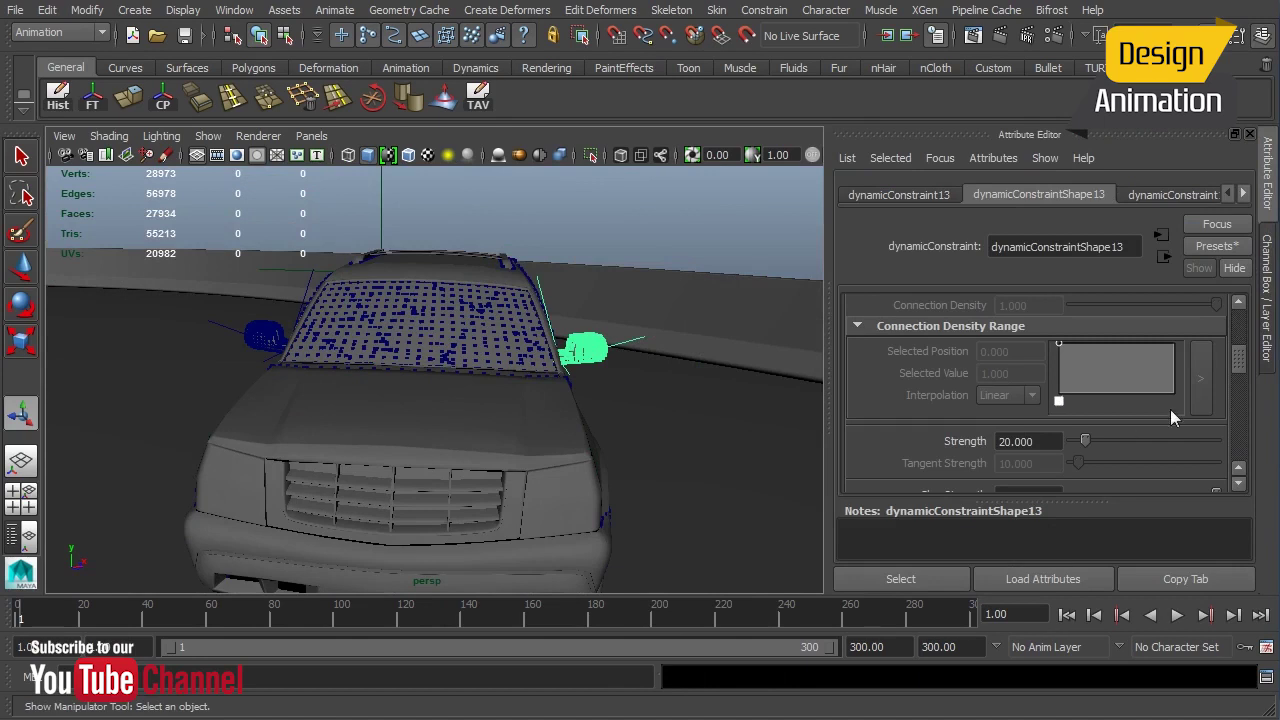
pyautogui.moveTo(1238, 363); pyautogui.dragTo(1238, 380)
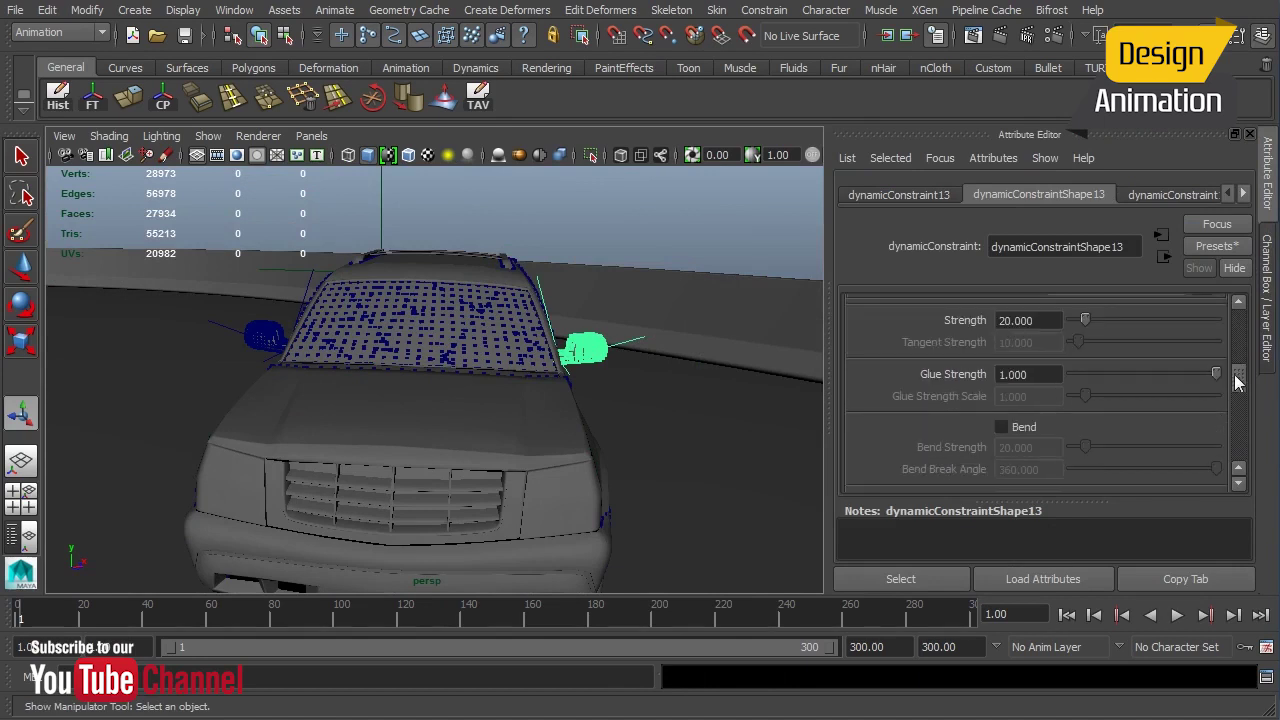
pyautogui.doubleClick(1036, 323)
pyautogui.write('200')
pyautogui.press('Return')
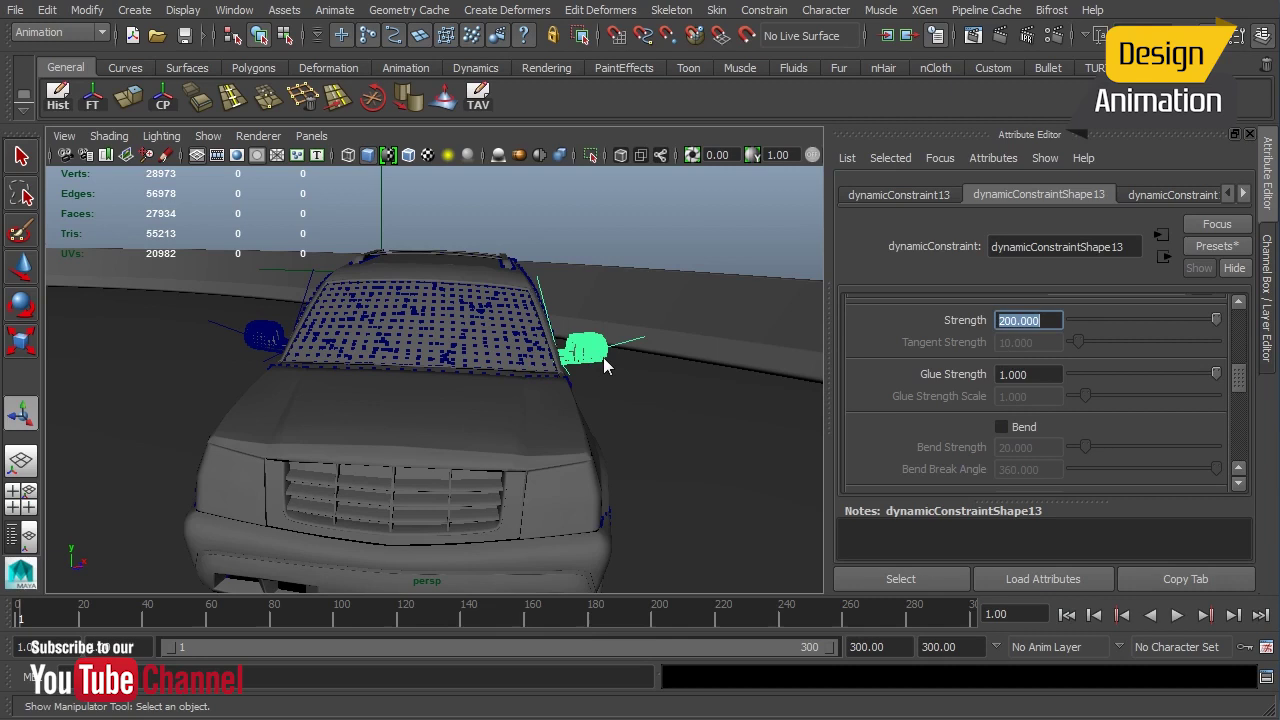
# Set the Strength of the passenger side mirror's dynamic constraint to 200
pyautogui.click(238, 335)
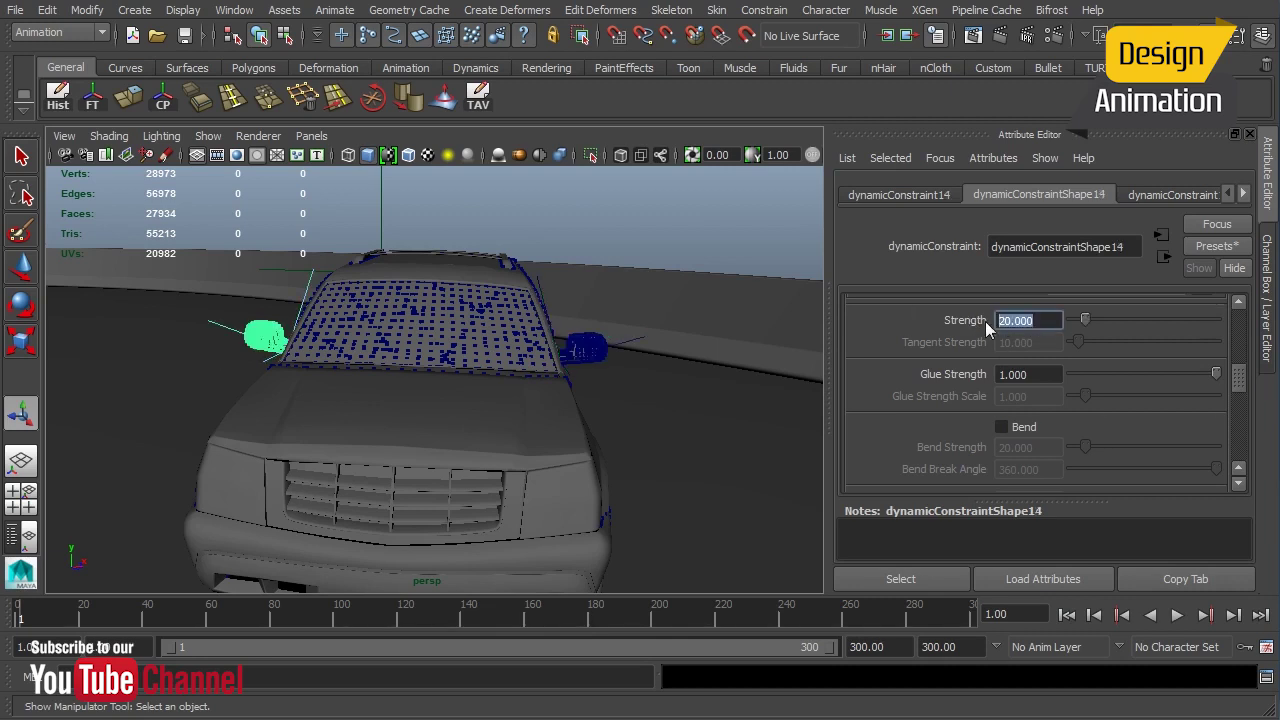
pyautogui.write('200')
pyautogui.press('Return')
# Reduce the Glue Strength of the driver's side mirror's dynamic constraint to 0.075
pyautogui.click(590, 350)
pyautogui.keyDown('alt'); pyautogui.moveTo(616, 360); pyautogui.dragTo(593, 363); pyautogui.keyUp('alt')
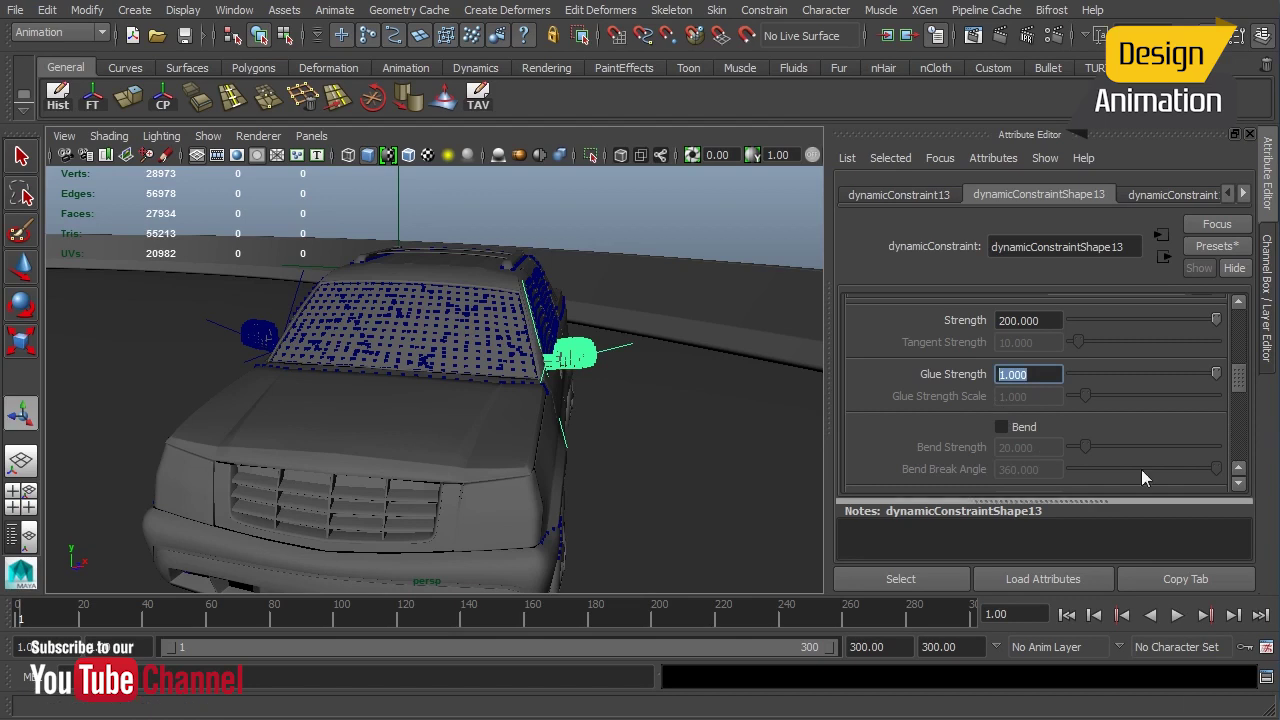
pyautogui.write('0.075')
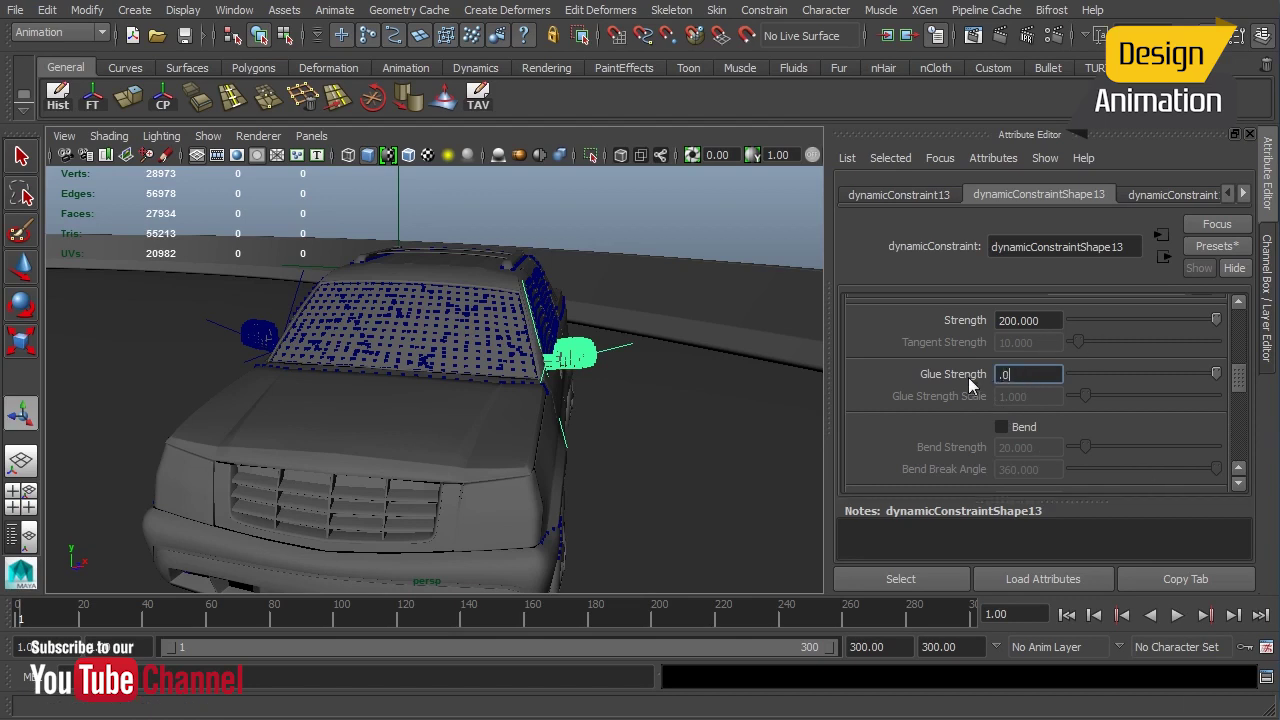
pyautogui.press('Return')
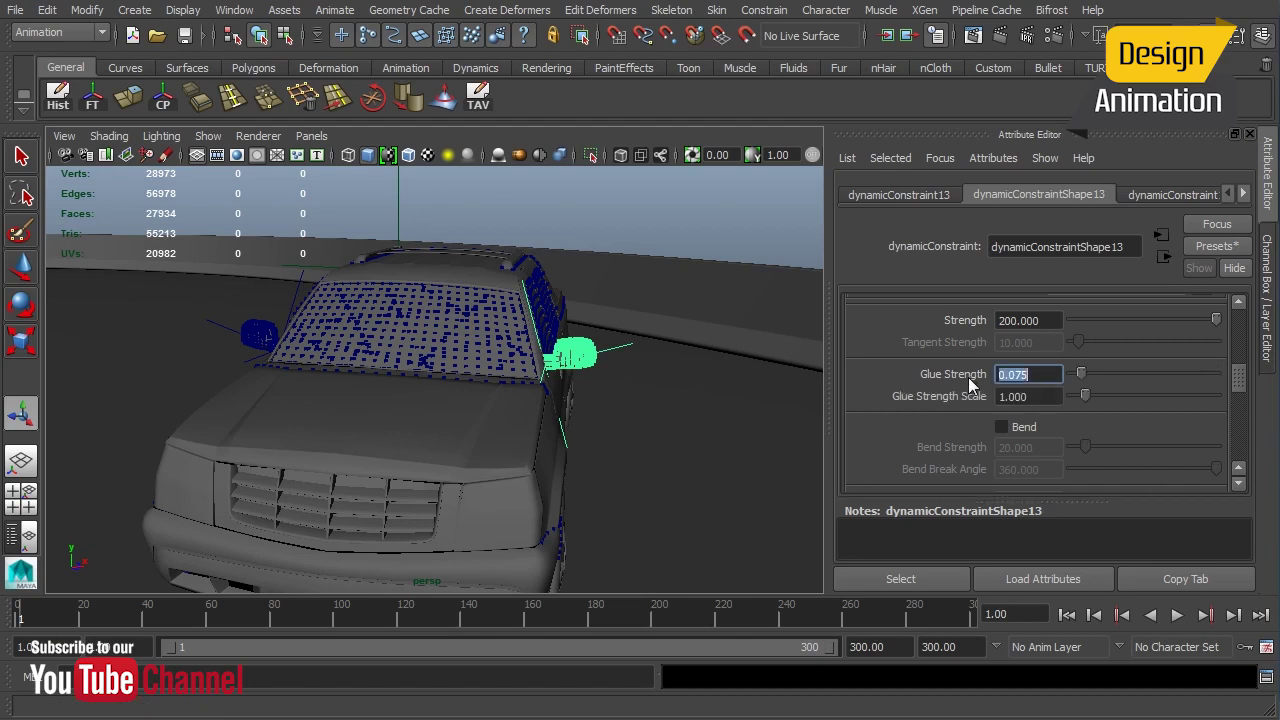
# Reduce the Glue Strength of the passenger side mirror's dynamic constraint to 0.04
pyautogui.click(300, 299)
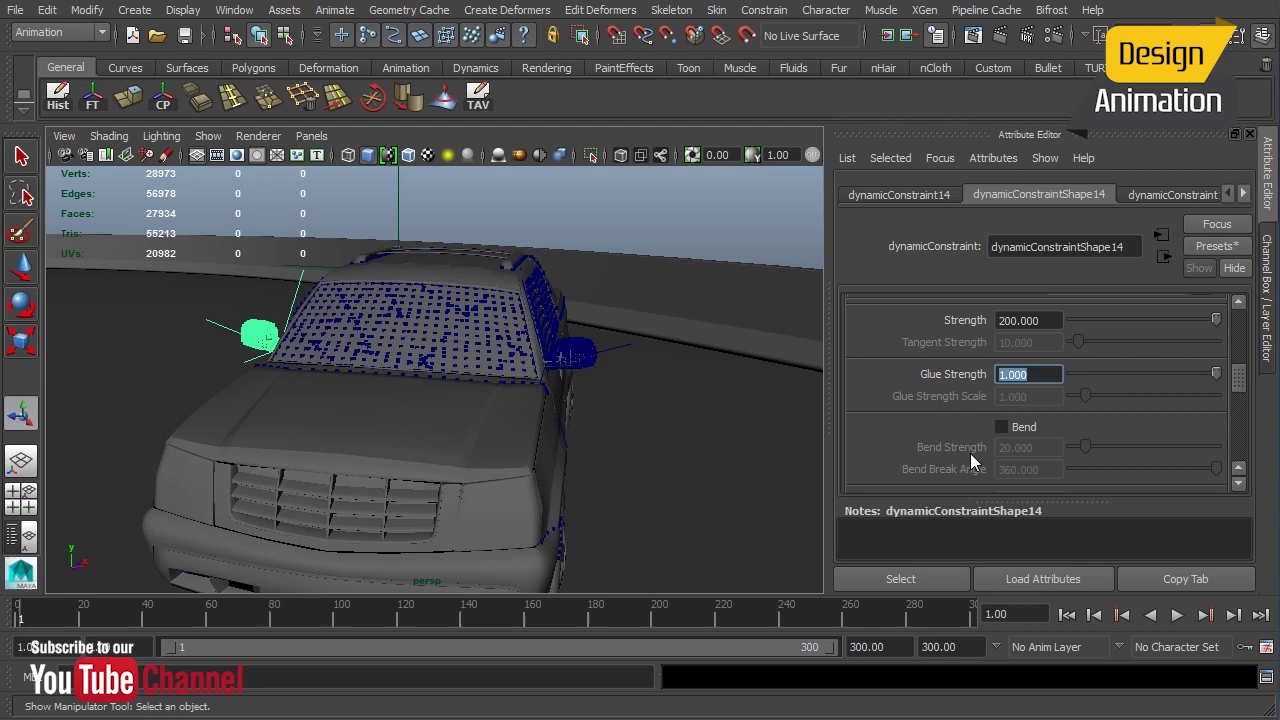
pyautogui.write('0.04')
pyautogui.press('Return')
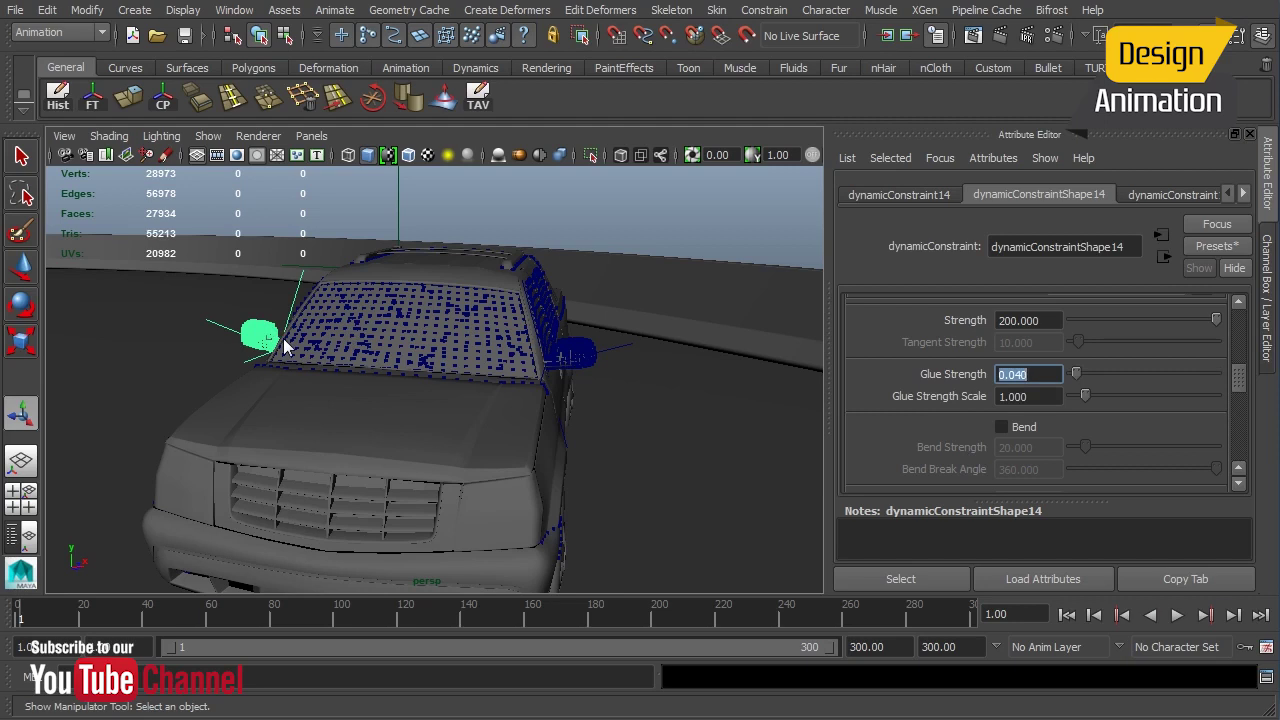
pyautogui.keyDown('alt'); pyautogui.moveTo(654, 357); pyautogui.dragTo(603, 357); pyautogui.keyUp('alt')
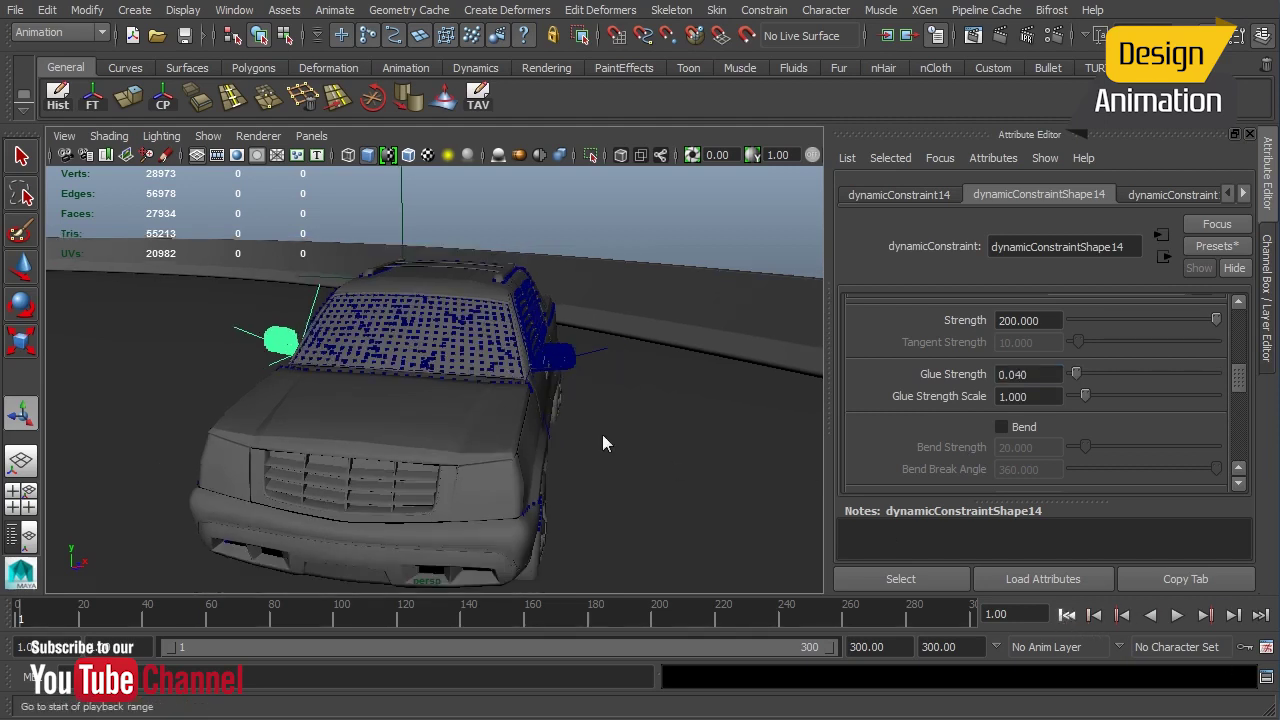
pyautogui.keyDown('alt'); pyautogui.moveTo(577, 383); pyautogui.dragTo(615, 368); pyautogui.keyUp('alt')
# Set the nucleus solver's Substeps to 6 and Max Collision Iterations to 20
pyautogui.click(1243, 193)
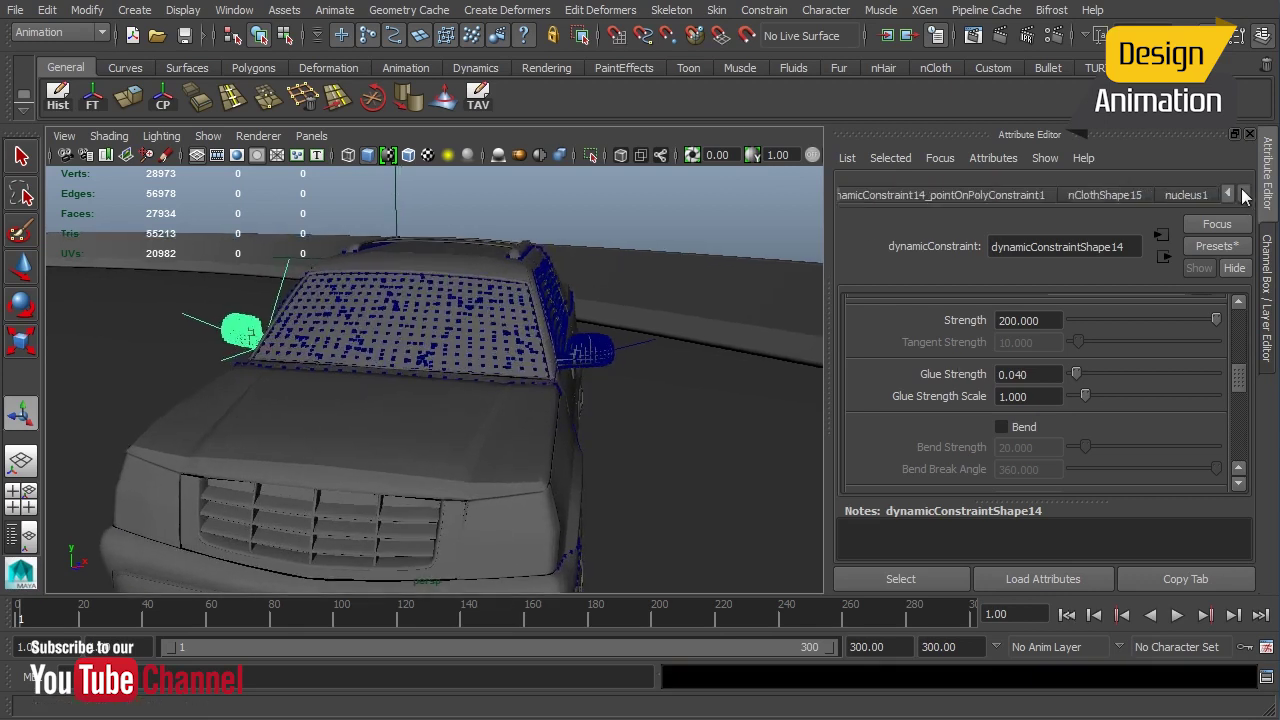
pyautogui.click(1172, 196)
pyautogui.scroll(-10, 1010, 340)
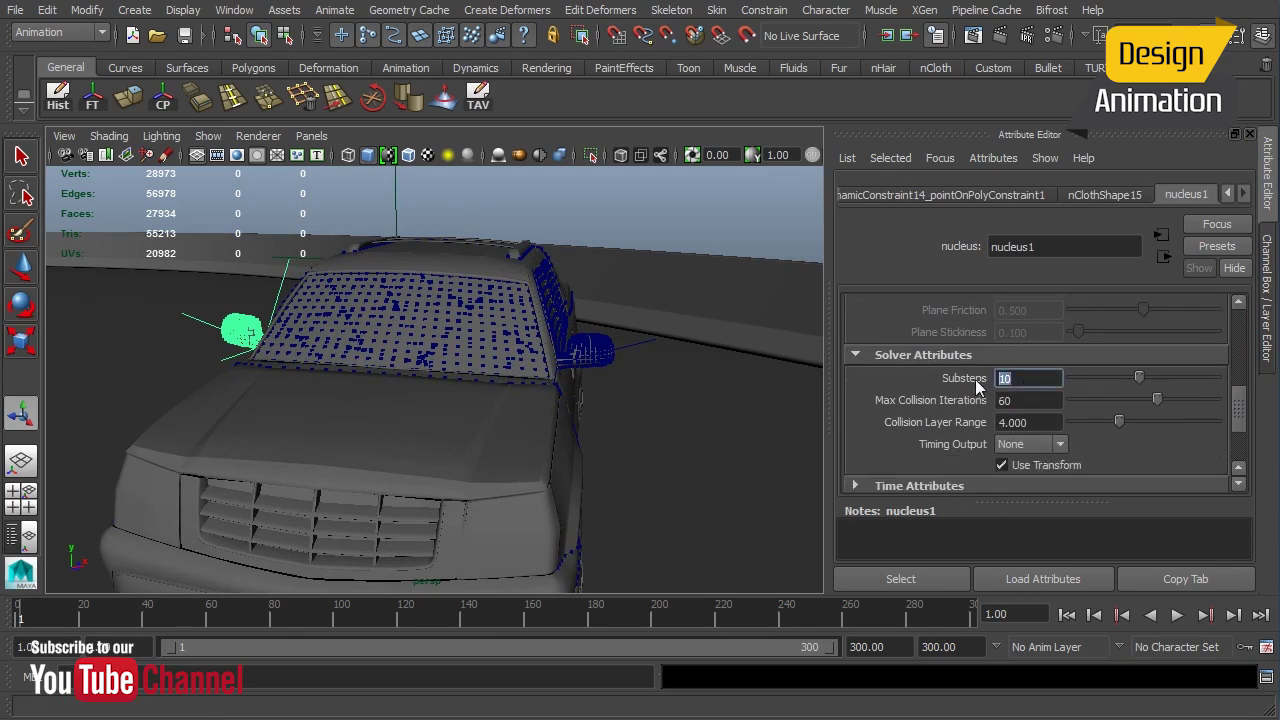
pyautogui.write('6')
pyautogui.press('Tab')
pyautogui.write('20')
pyautogui.press('Return')
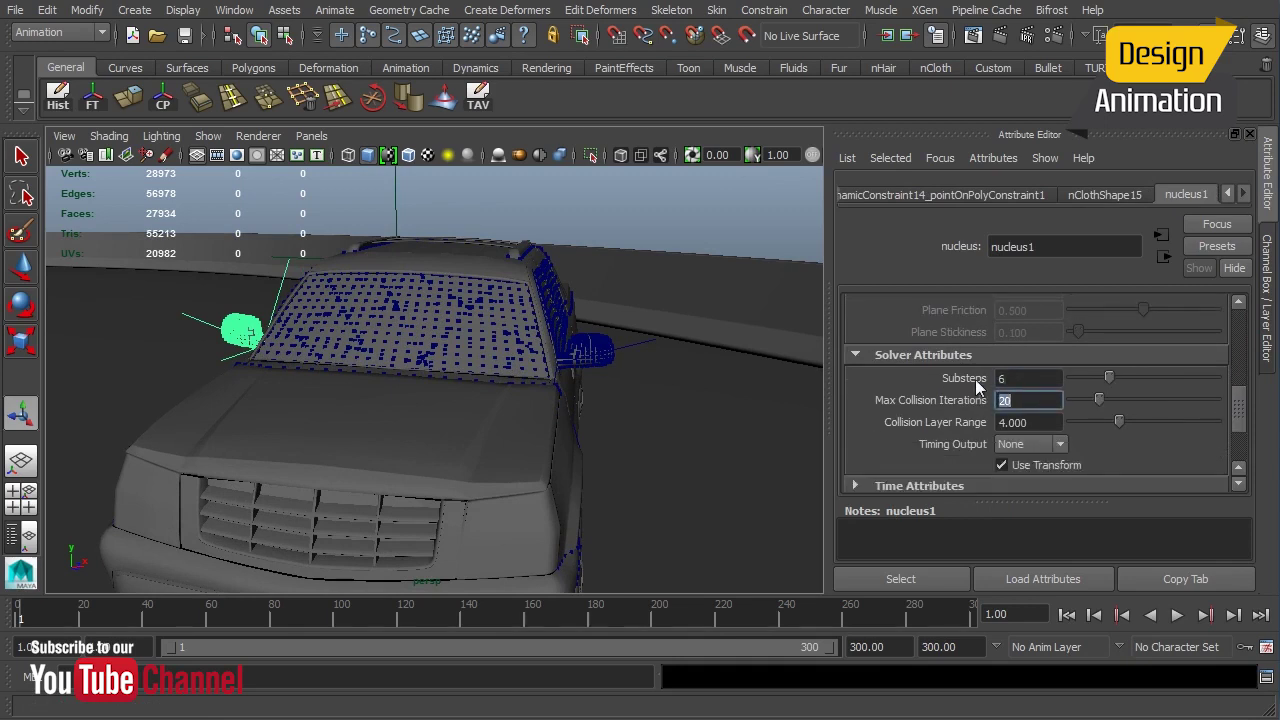
# Play the simulation to about frame 18 to check how the side mirrors hold to the body, and rewind to the start
pyautogui.moveTo(535, 407)
pyautogui.keyDown('alt'); pyautogui.mouseDown()
pyautogui.moveTo(597, 384)
pyautogui.moveTo(552, 402)
pyautogui.mouseUp(); pyautogui.keyUp('alt')
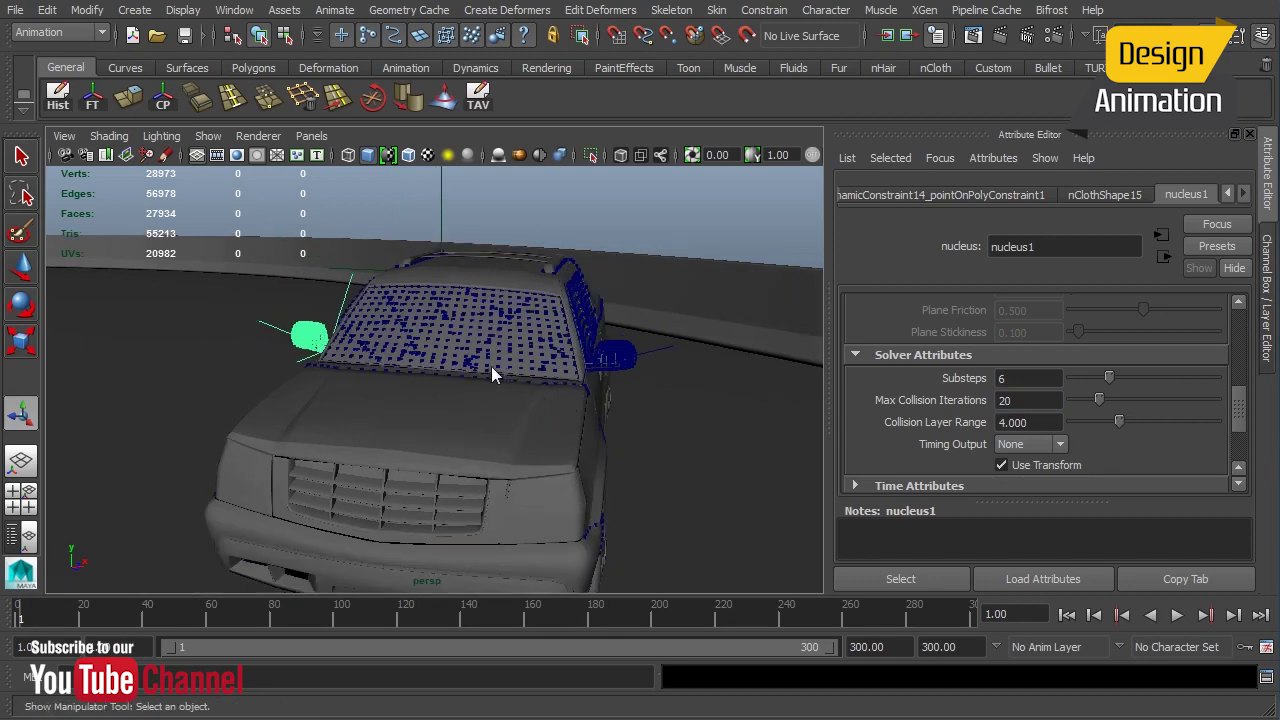
pyautogui.keyDown('alt'); pyautogui.moveTo(491, 366); pyautogui.dragTo(505, 374); pyautogui.keyUp('alt')
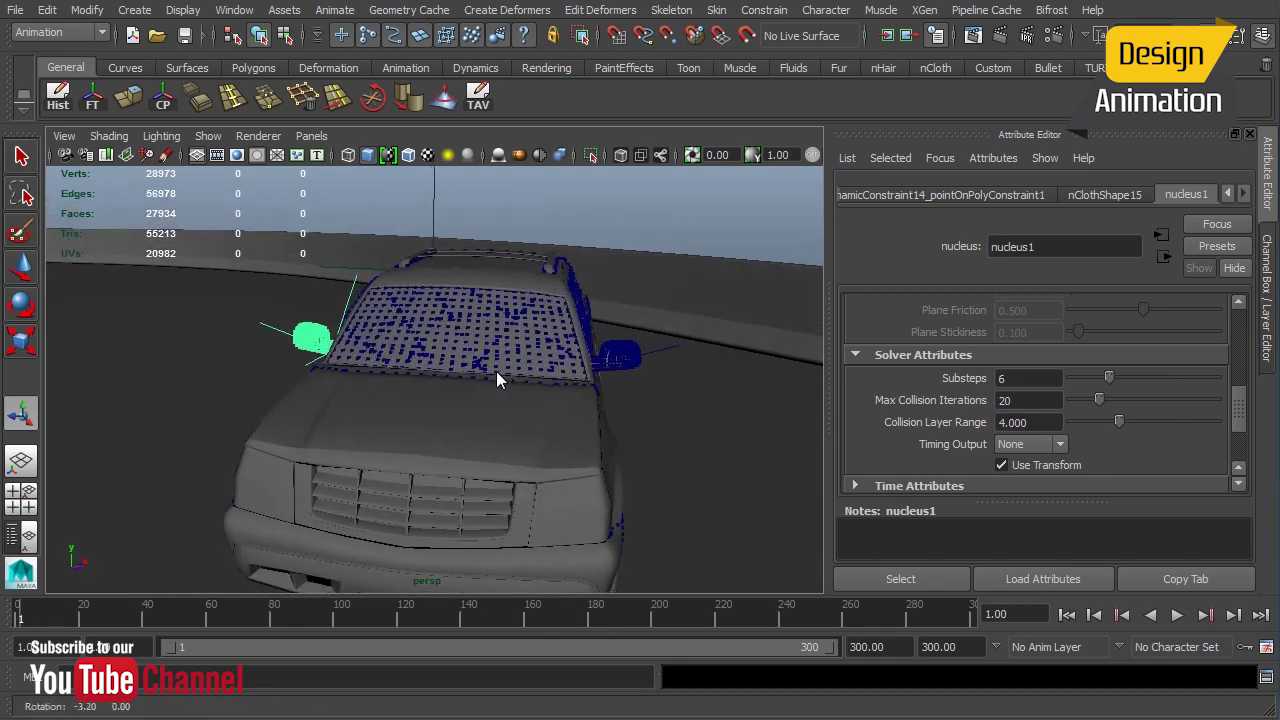
pyautogui.keyDown('alt'); pyautogui.moveTo(430, 384); pyautogui.dragTo(519, 402, button='right'); pyautogui.keyUp('alt')
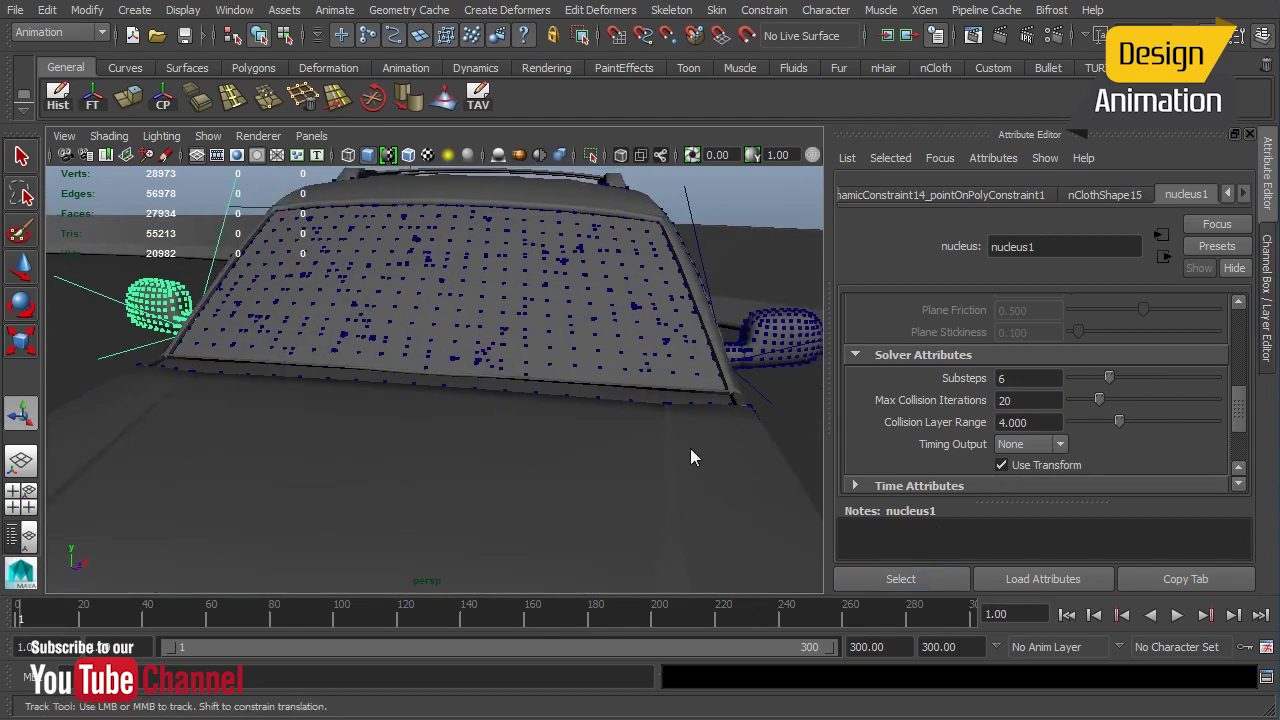
pyautogui.keyDown('alt'); pyautogui.moveTo(690, 448); pyautogui.dragTo(650, 445); pyautogui.keyUp('alt')
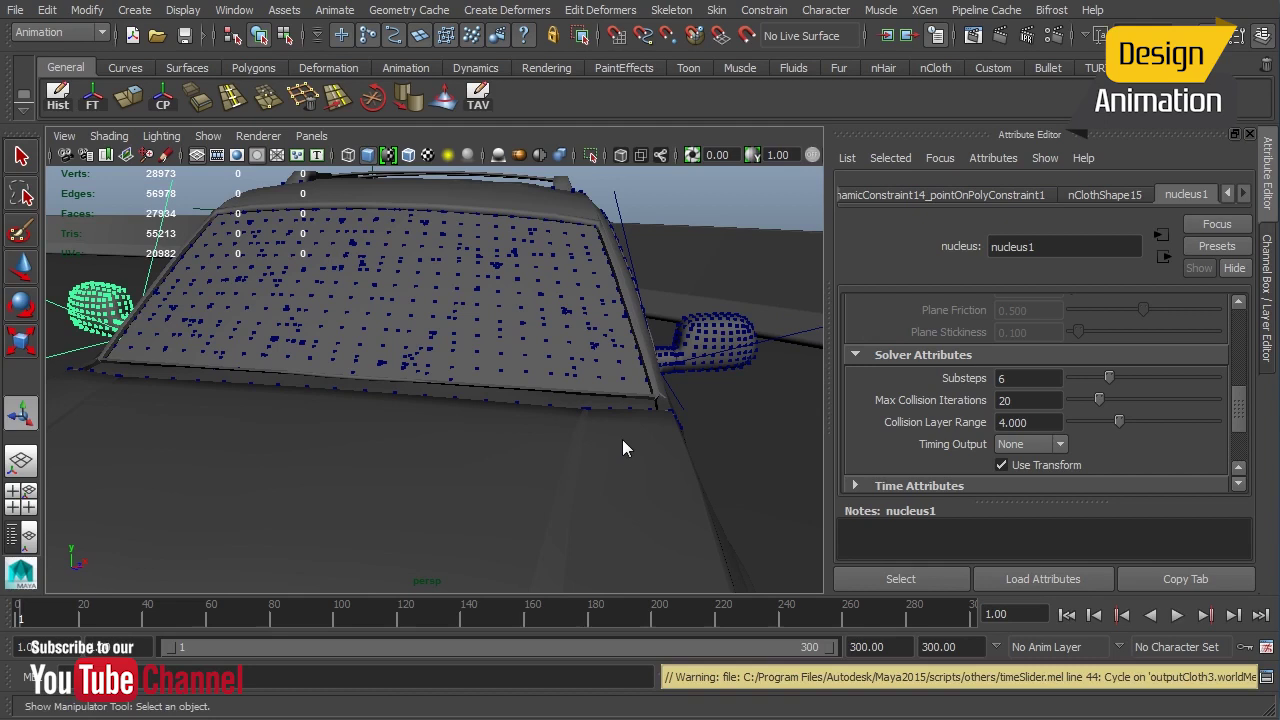
pyautogui.click(1176, 615)
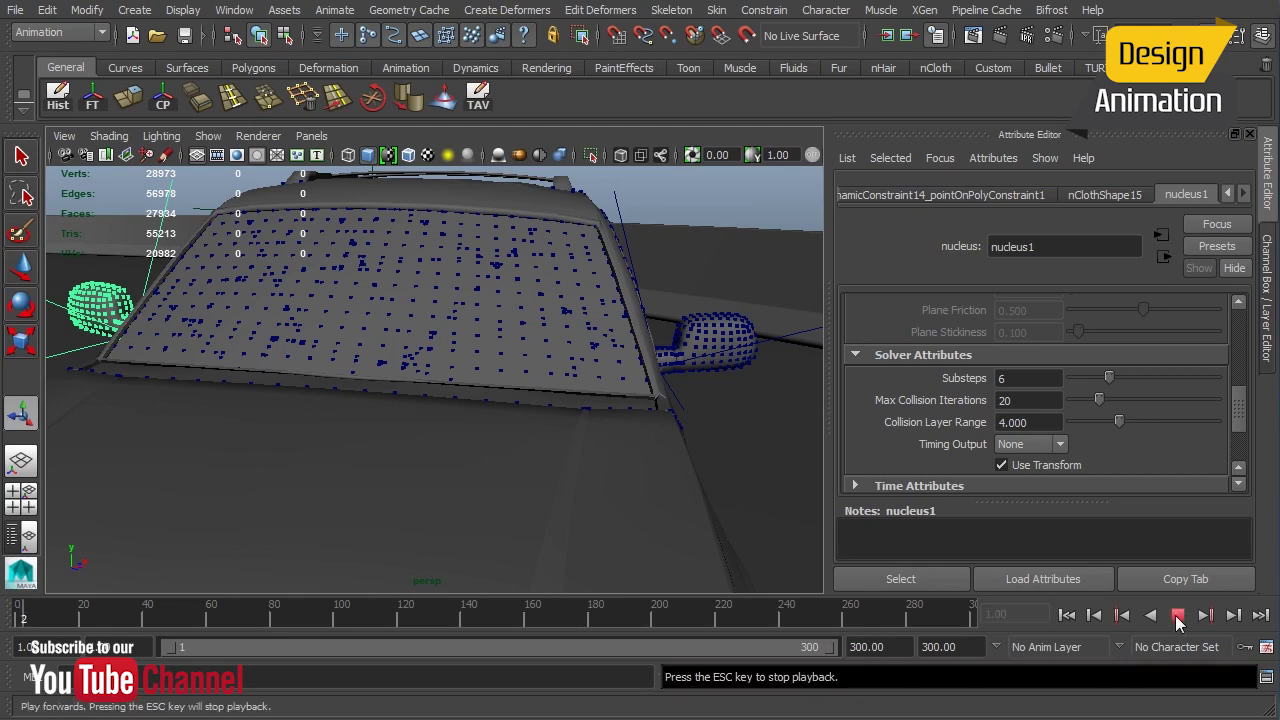
pyautogui.keyDown('alt'); pyautogui.moveTo(642, 422); pyautogui.dragTo(402, 484, button='right'); pyautogui.keyUp('alt')
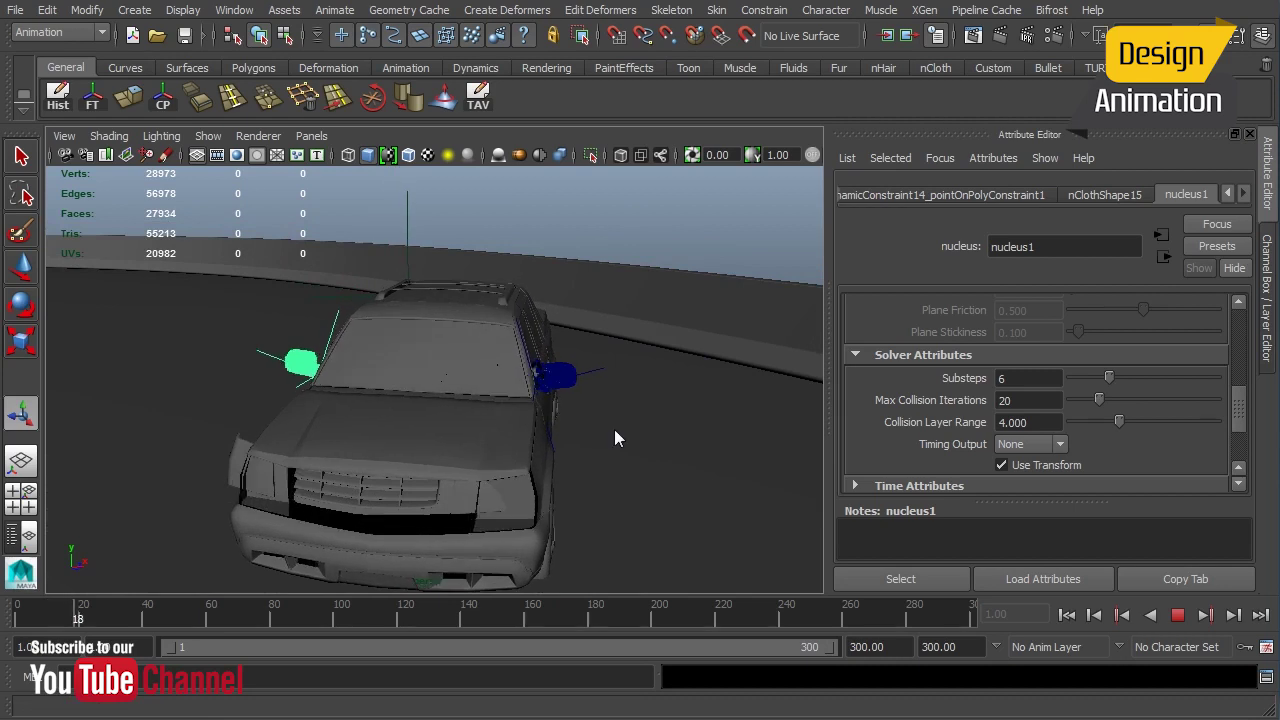
pyautogui.click(1179, 616)
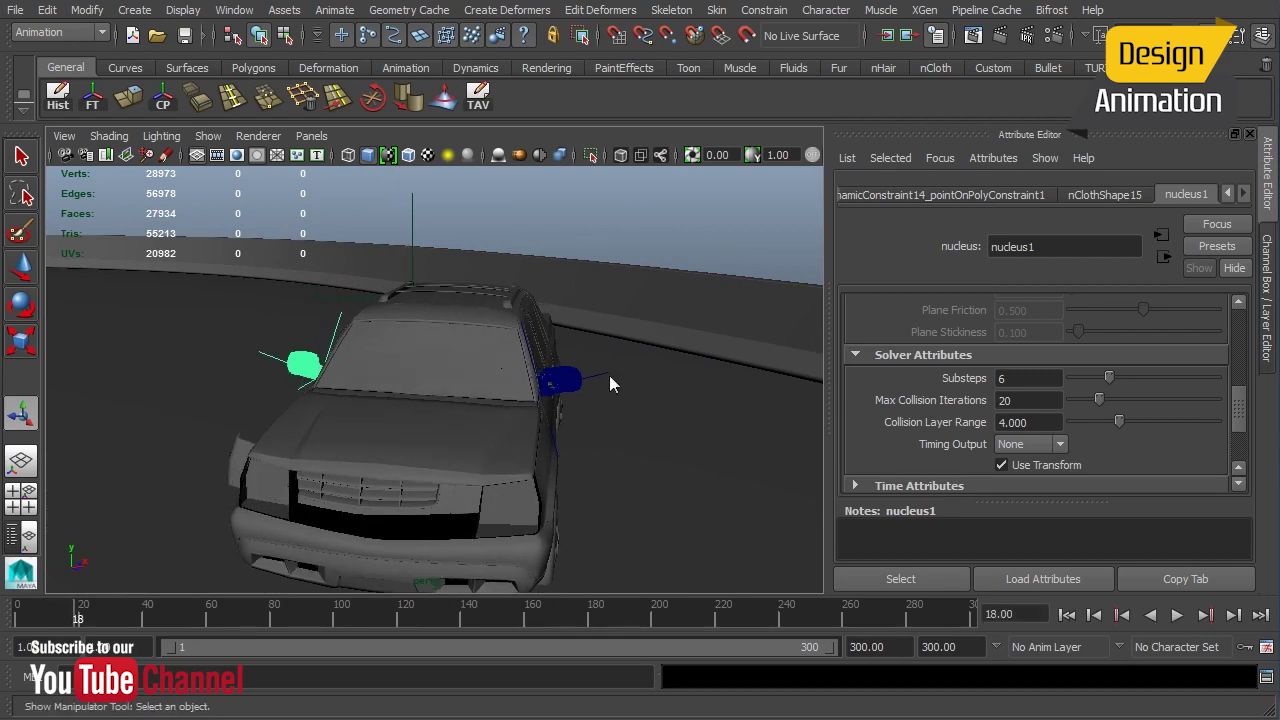
pyautogui.click(1068, 616)
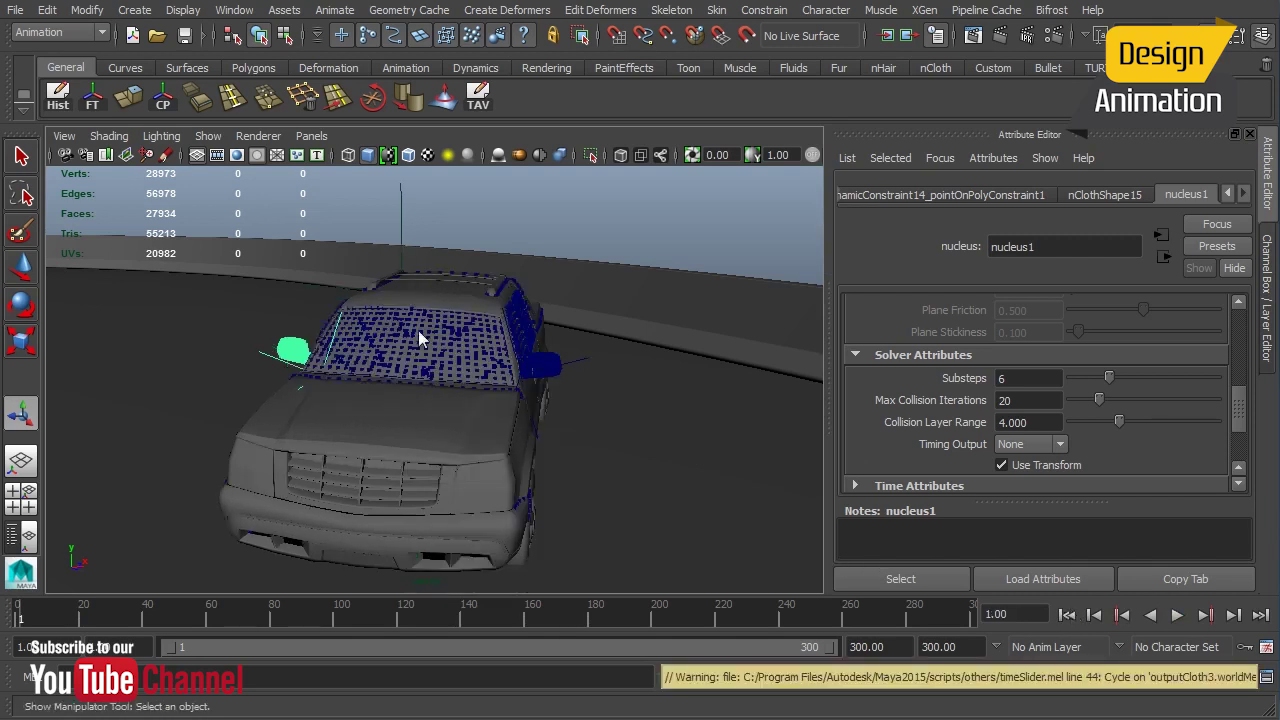
# Select the front grill mesh and bring the truck's front end into close view
pyautogui.keyDown('alt'); pyautogui.moveTo(423, 350); pyautogui.dragTo(482, 362); pyautogui.keyUp('alt')
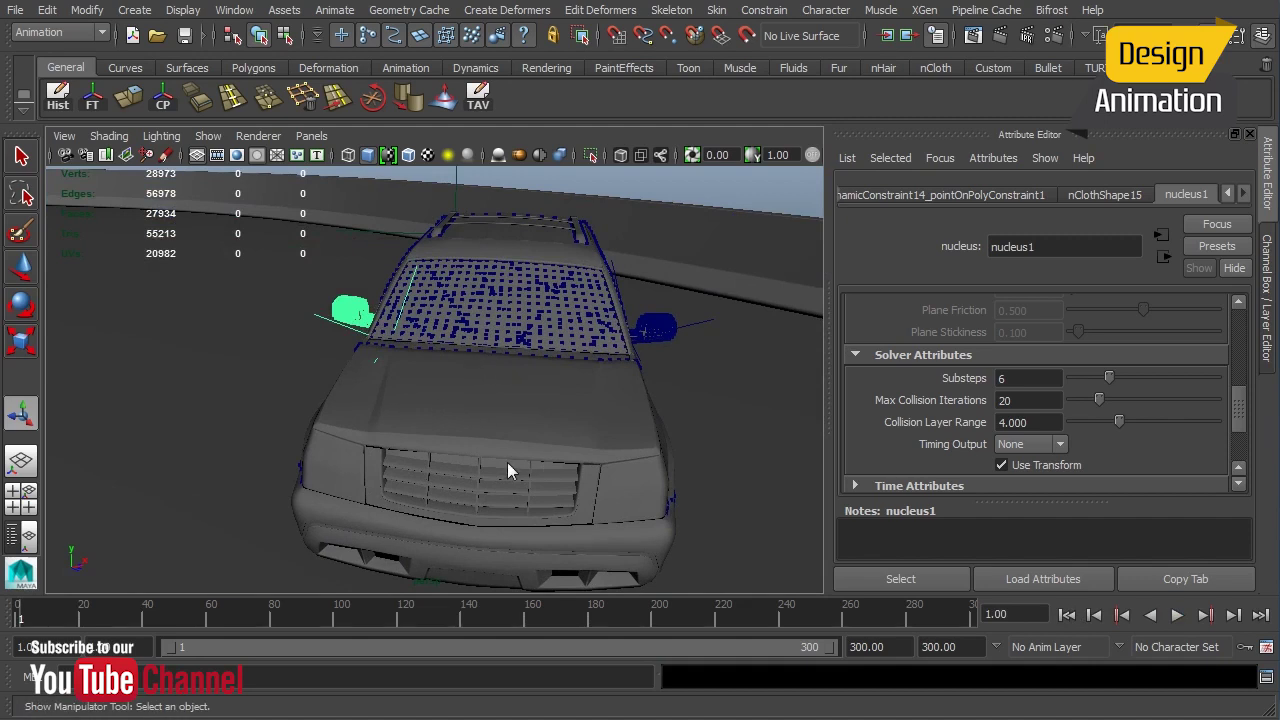
pyautogui.keyDown('alt'); pyautogui.moveTo(507, 462); pyautogui.dragTo(535, 440); pyautogui.keyUp('alt')
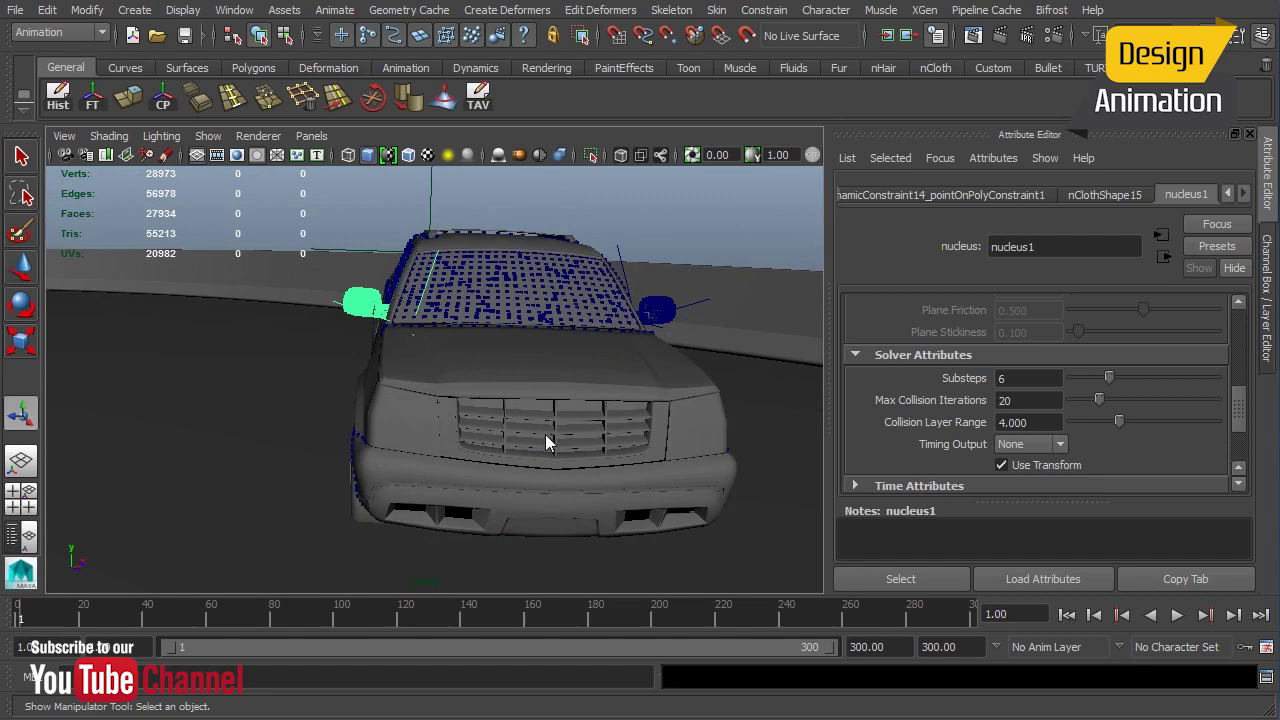
pyautogui.click(555, 431)
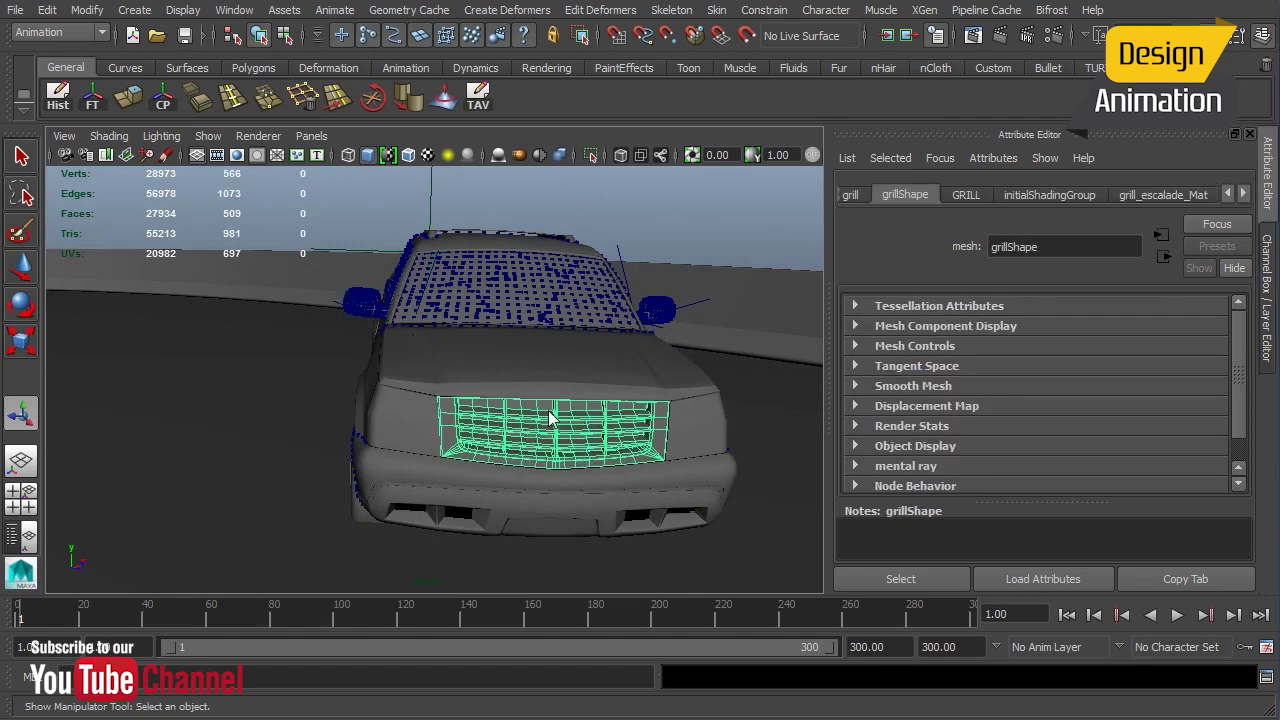
pyautogui.keyDown('alt'); pyautogui.moveTo(550, 418); pyautogui.dragTo(386, 449, button='middle'); pyautogui.keyUp('alt')
pyautogui.scroll(2, 423, 449)
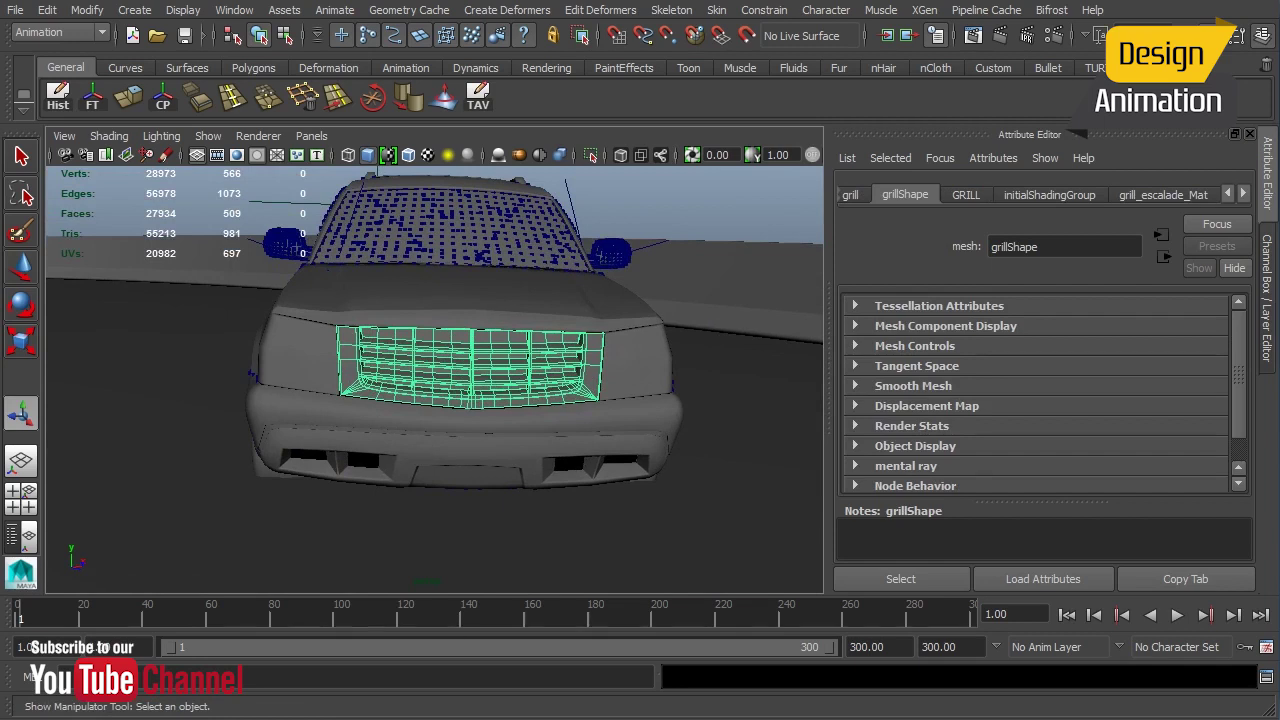